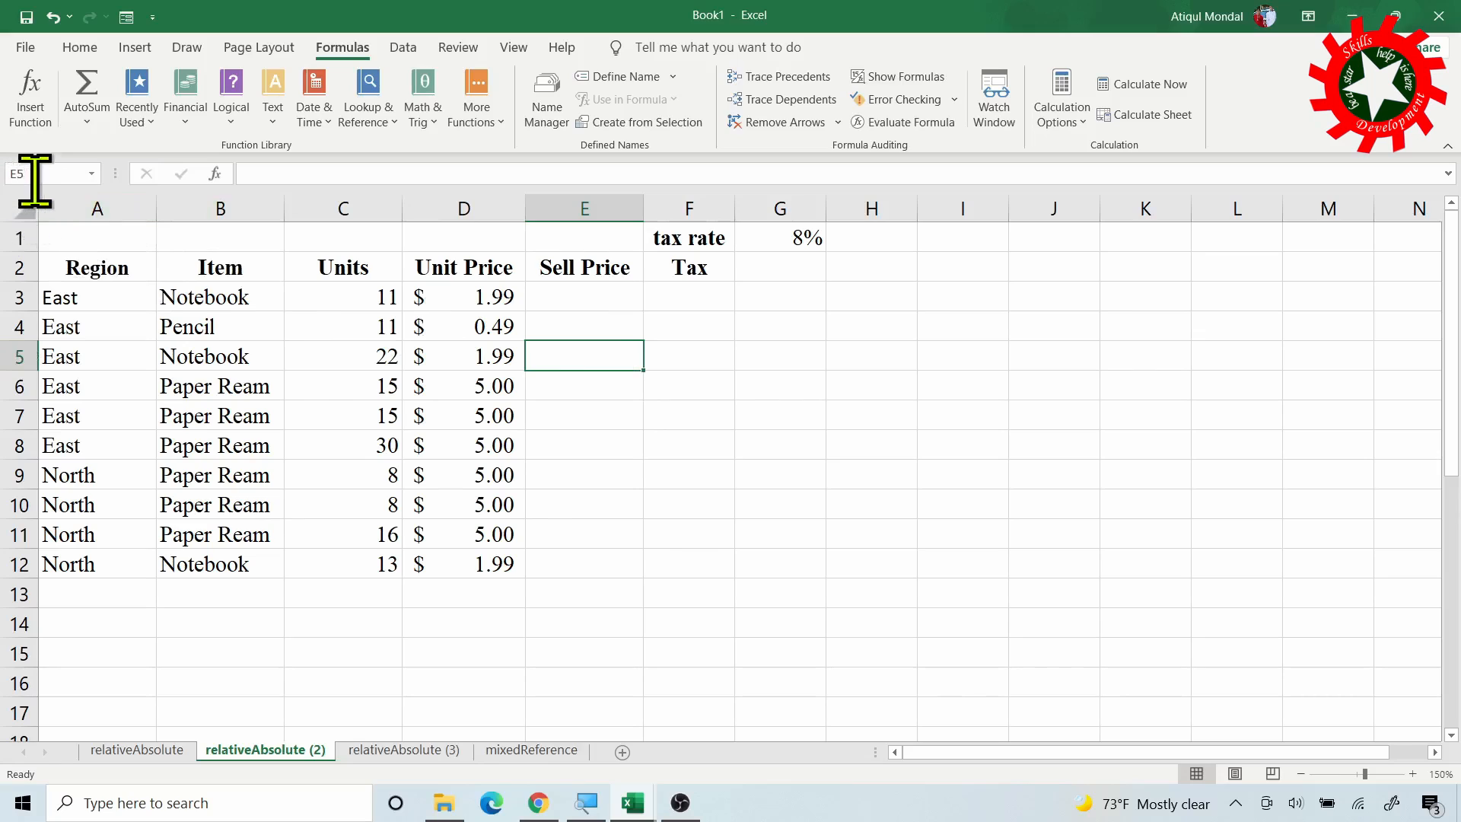
Enter =C3*D3 in E3 and fill it down to E12, giving $21.89 to $25.87
{"action": "left_click", "coordinate": [571, 299]}
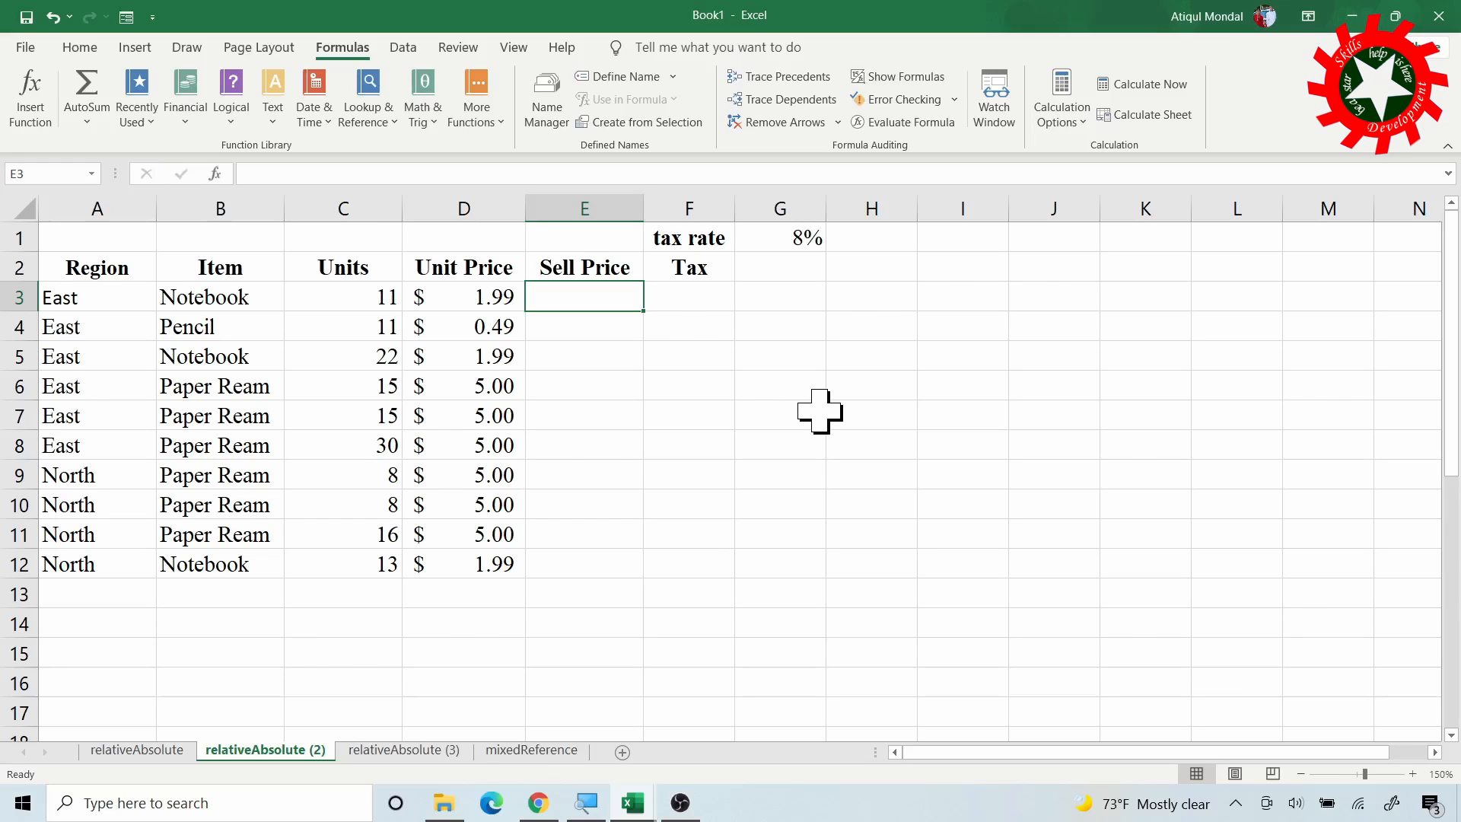
{"action": "type", "text": "="}
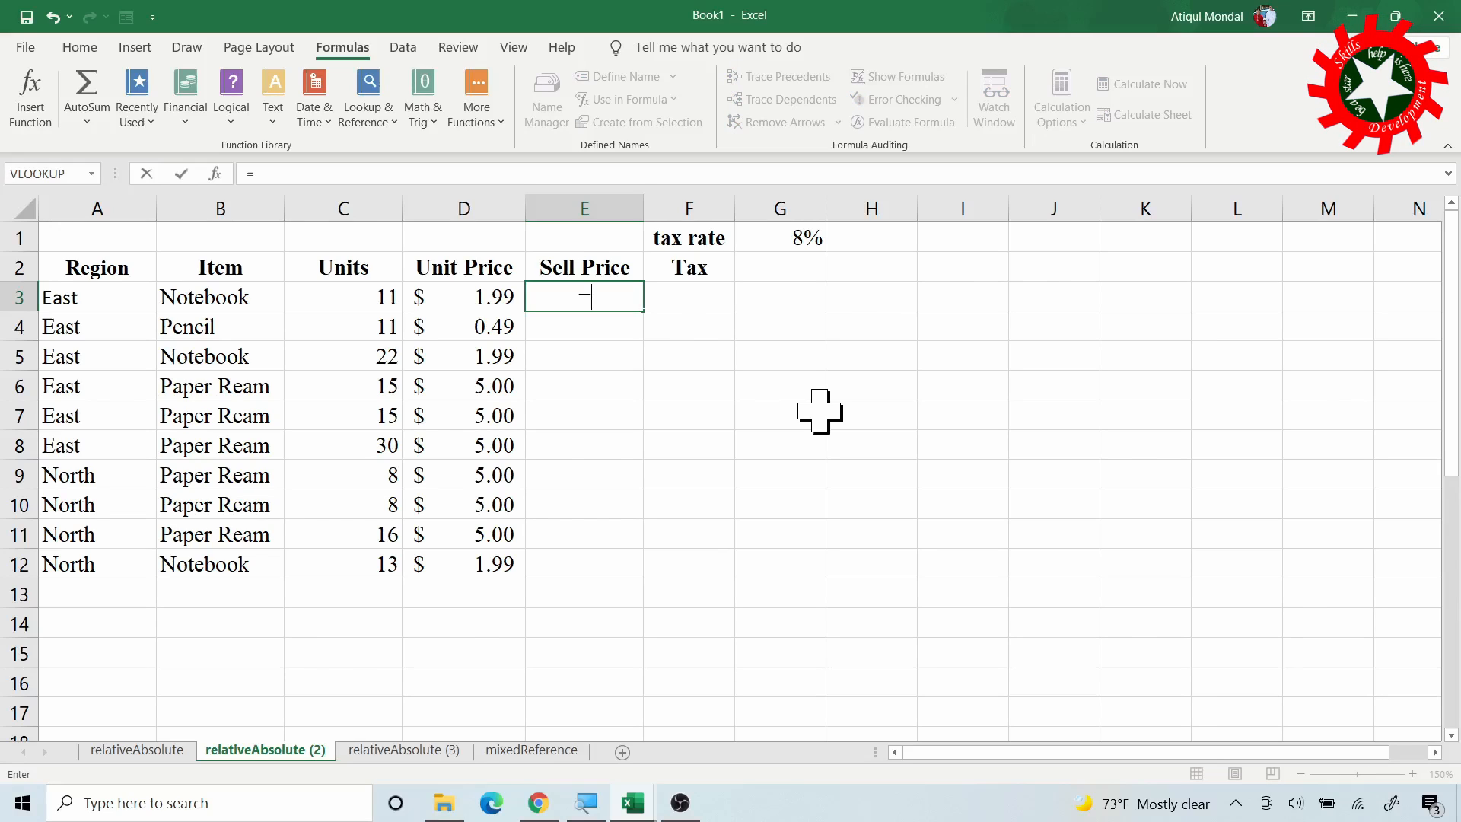
{"action": "left_click", "coordinate": [340, 298]}
{"action": "type", "text": "*"}
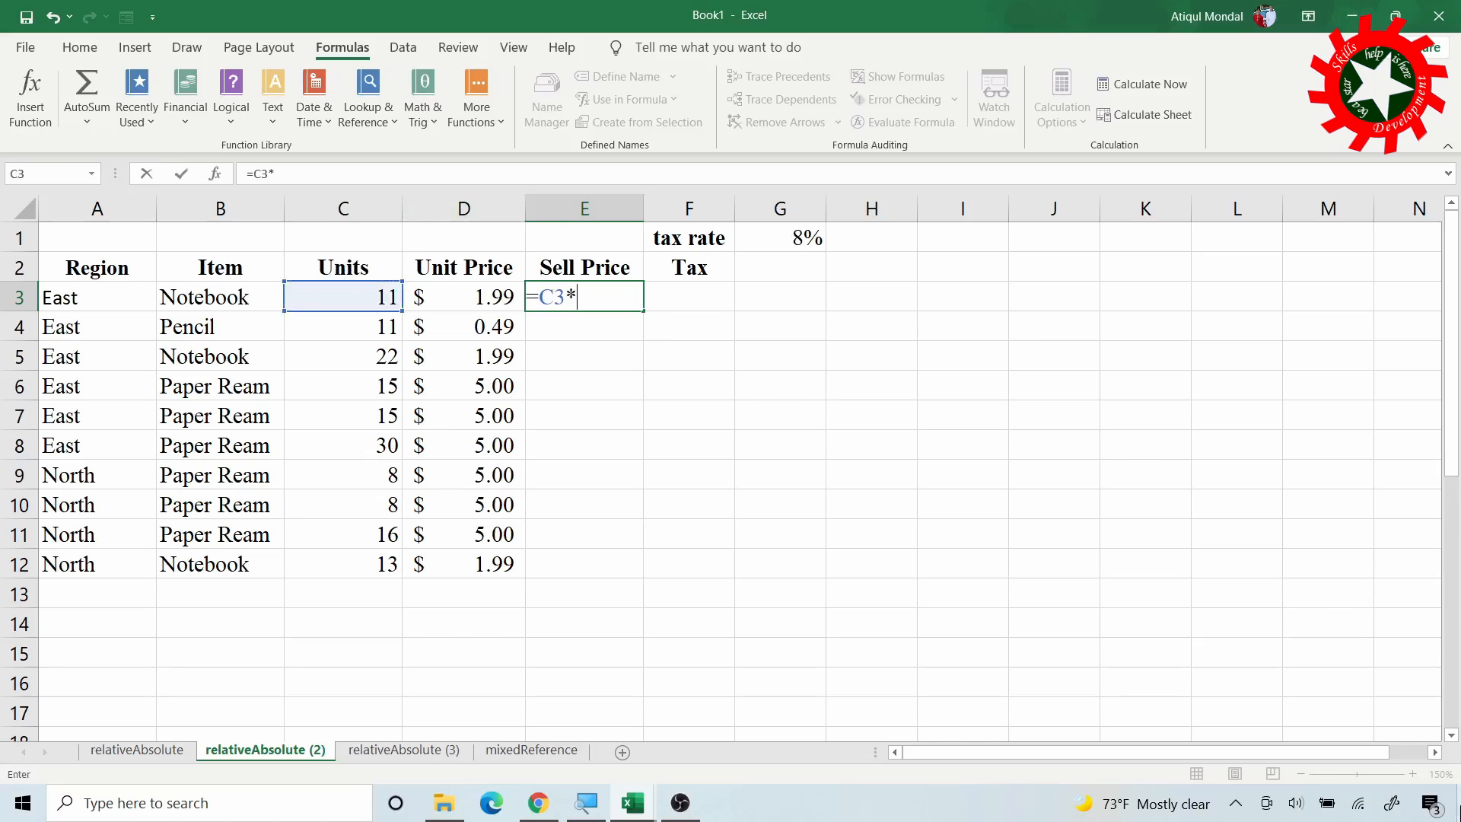
{"action": "left_click", "coordinate": [493, 291]}
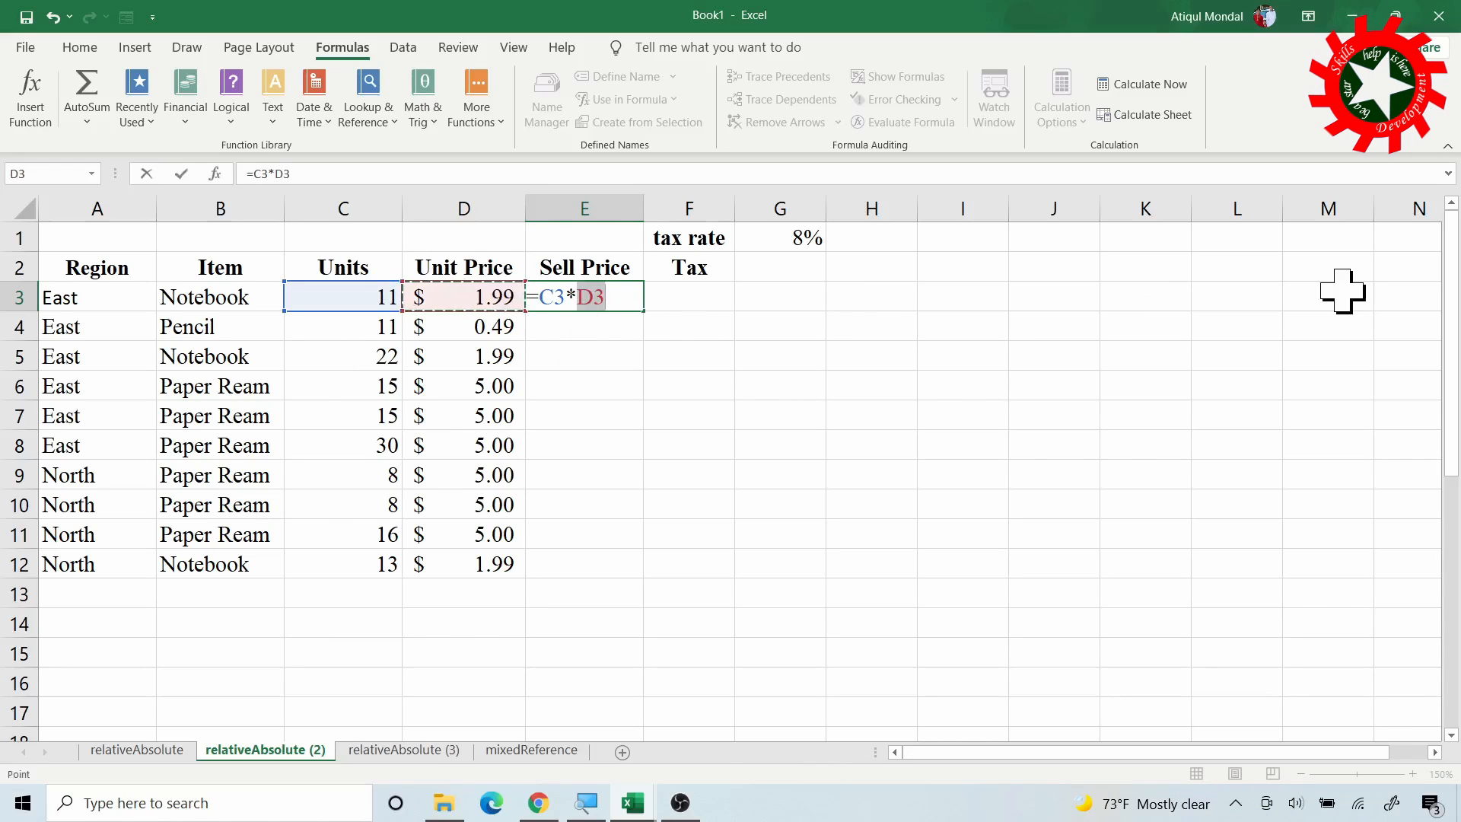
{"action": "key", "text": "Return"}
{"action": "left_click", "coordinate": [580, 297]}
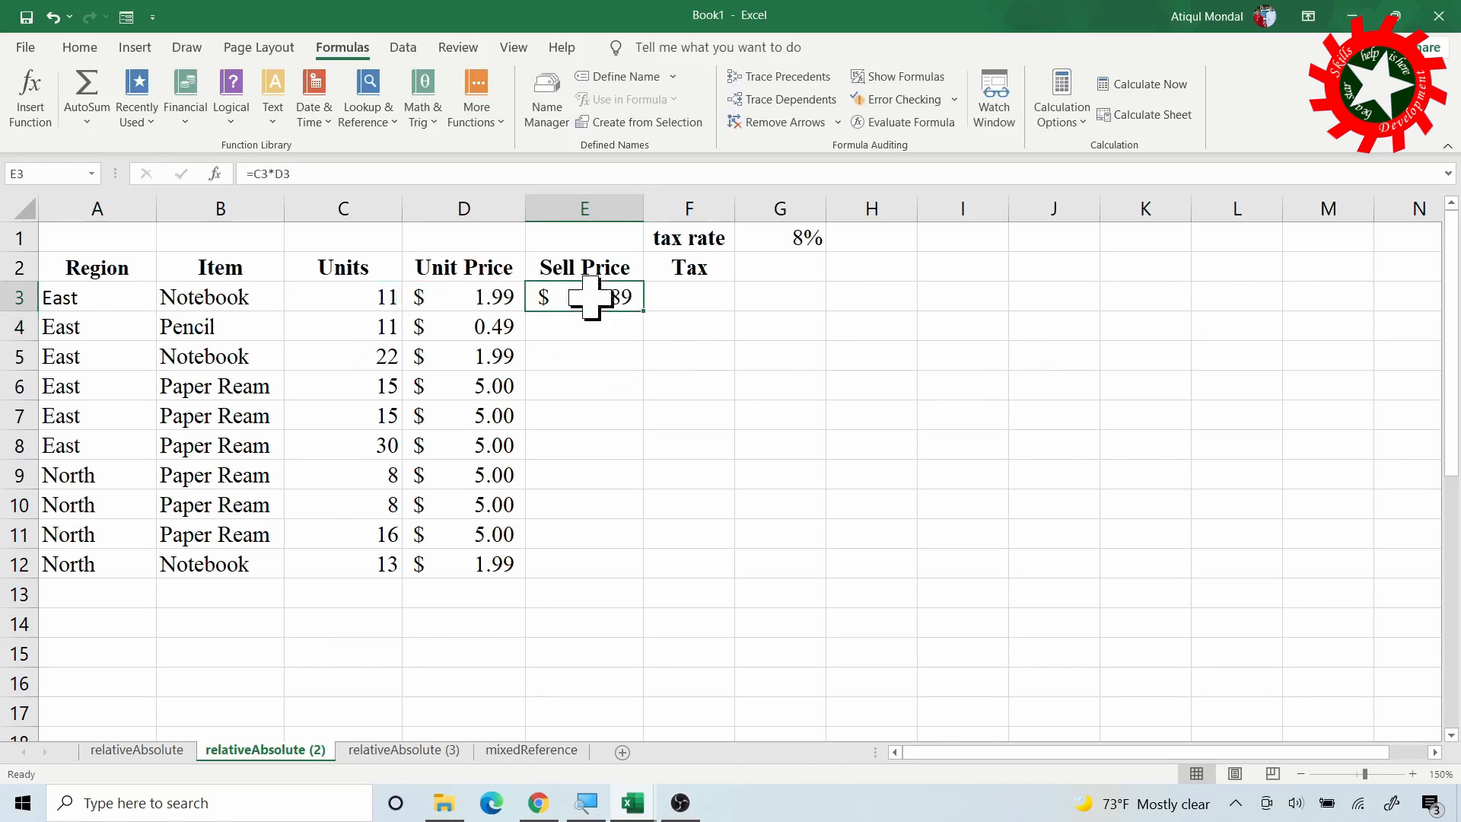
{"action": "double_click", "coordinate": [646, 312]}
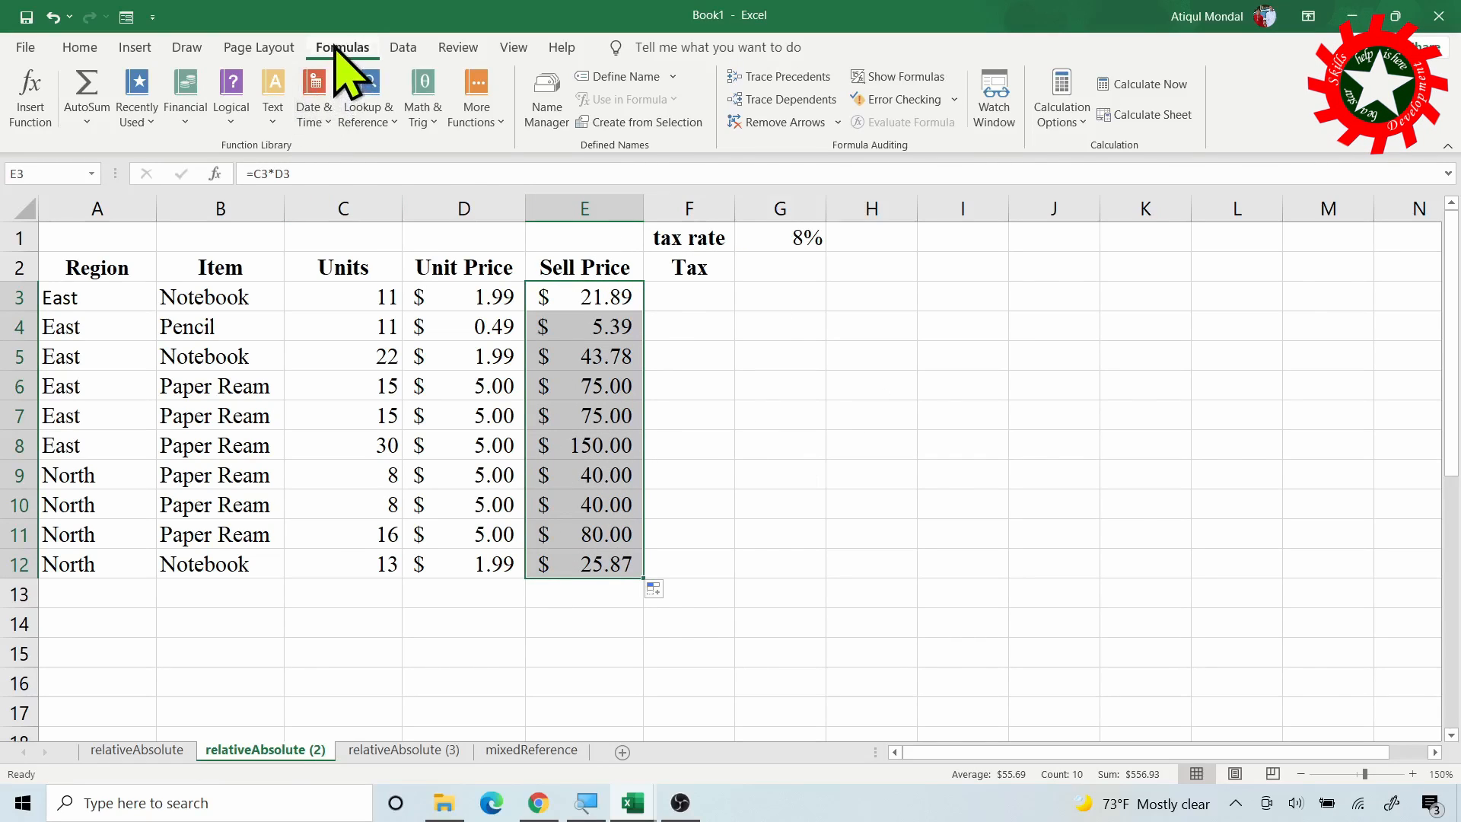
{"action": "left_click", "coordinate": [894, 76]}
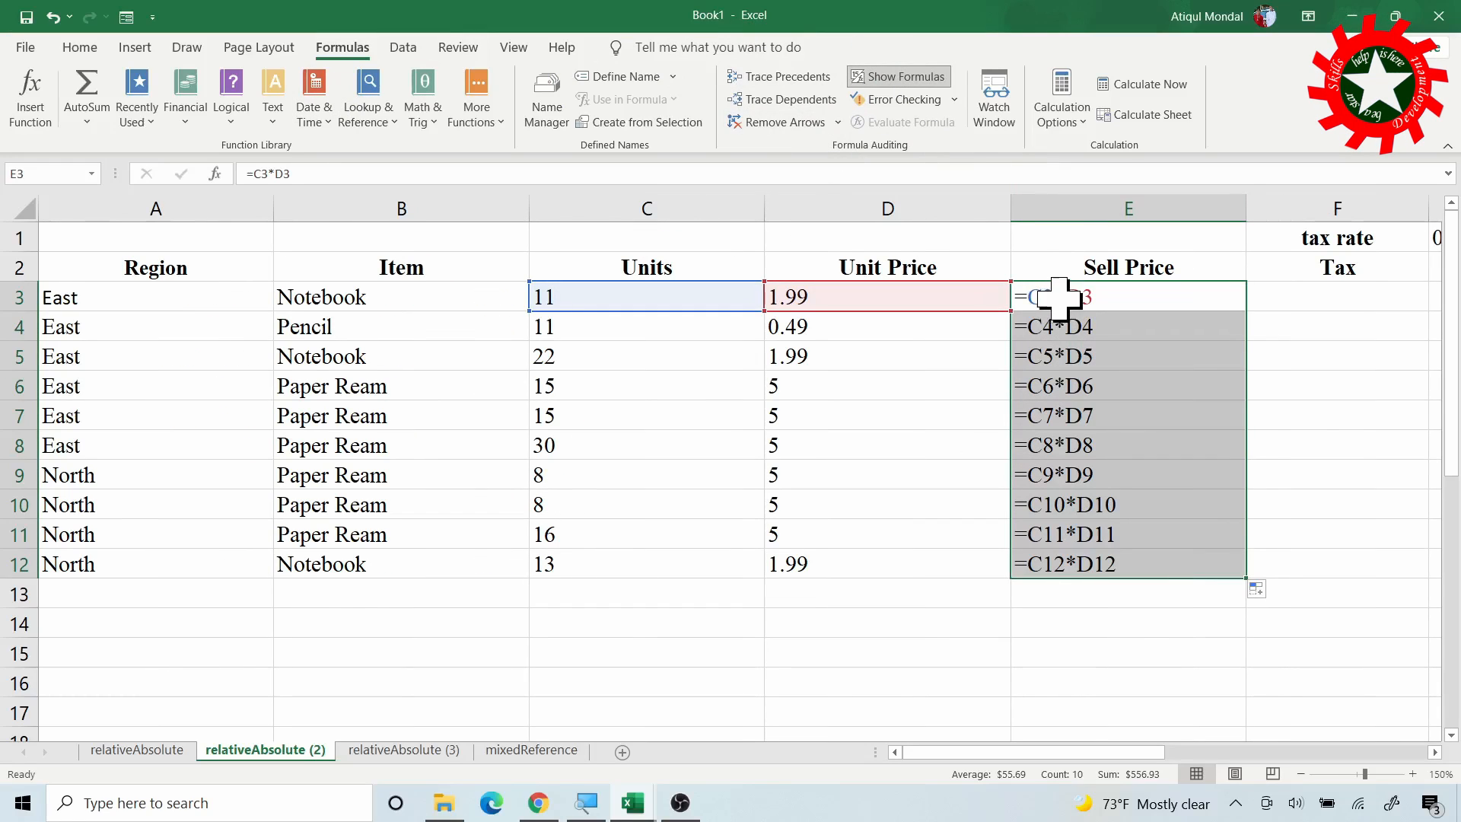
{"action": "left_click", "coordinate": [1054, 323]}
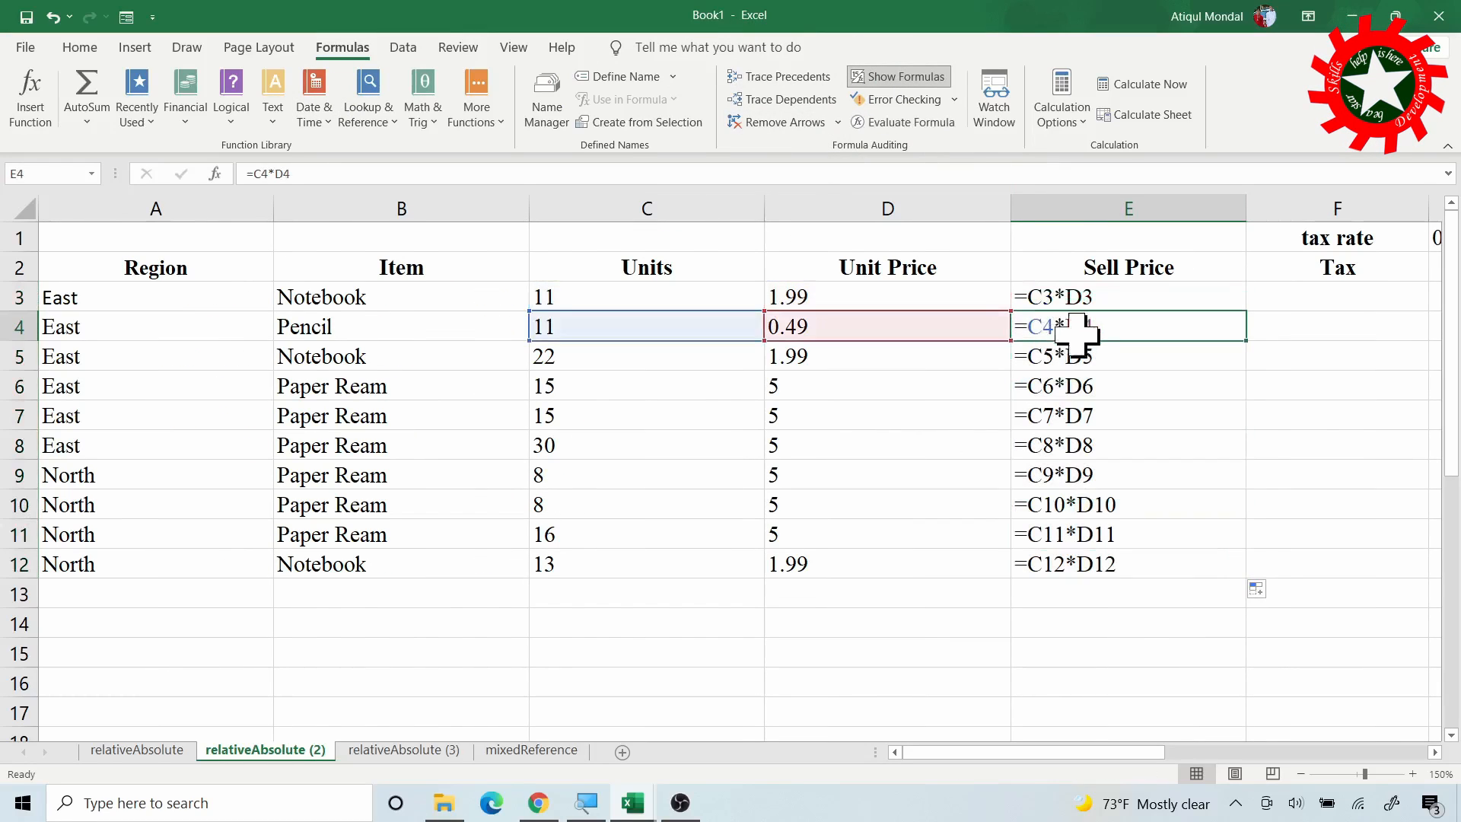
{"action": "left_click", "coordinate": [1081, 359]}
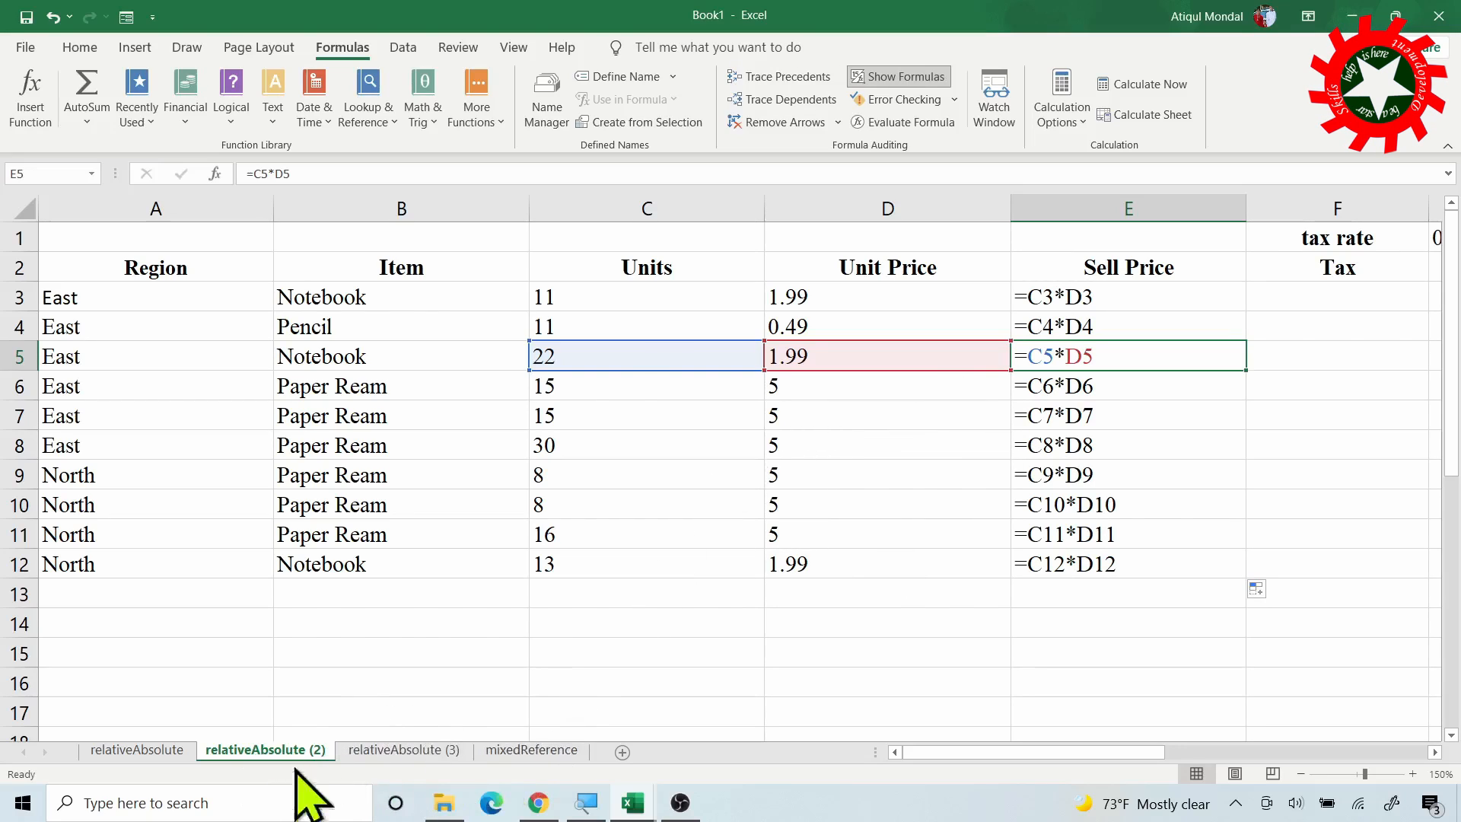
{"action": "left_click", "coordinate": [898, 76]}
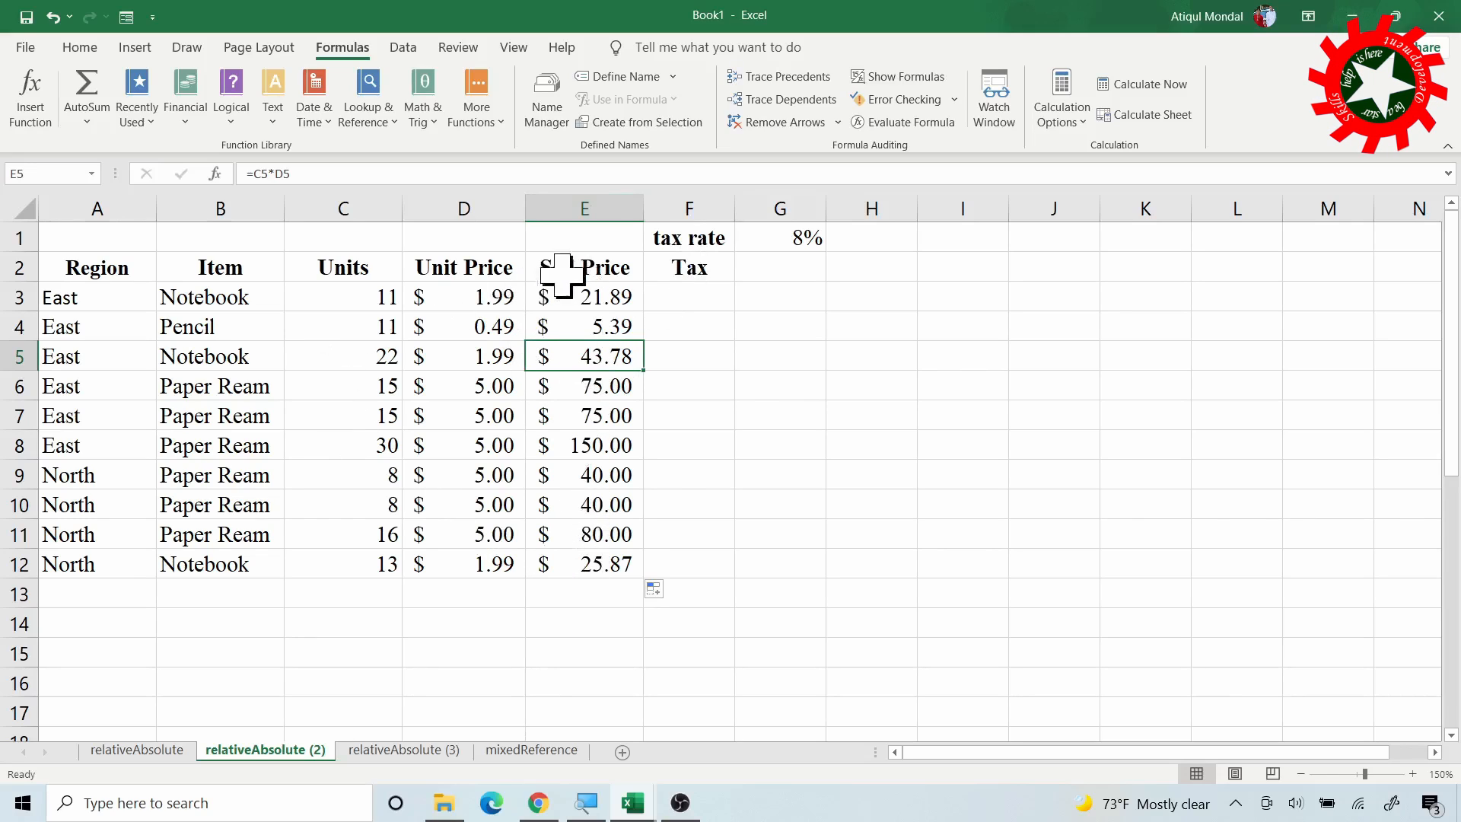
Enter =E3*G1 in F3 ($1.75) and copy it down to F12
{"action": "left_click", "coordinate": [685, 296]}
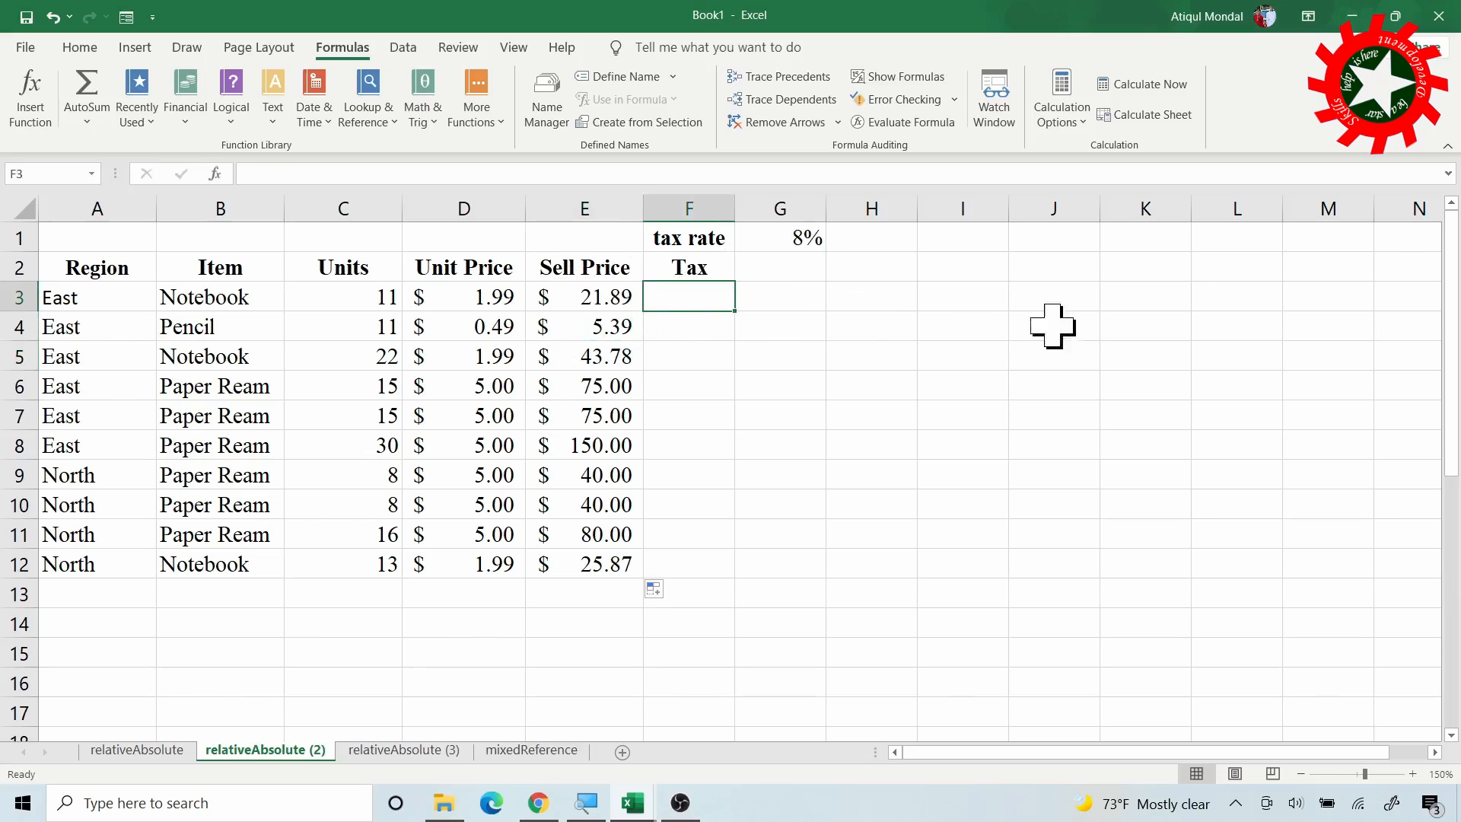
{"action": "type", "text": "="}
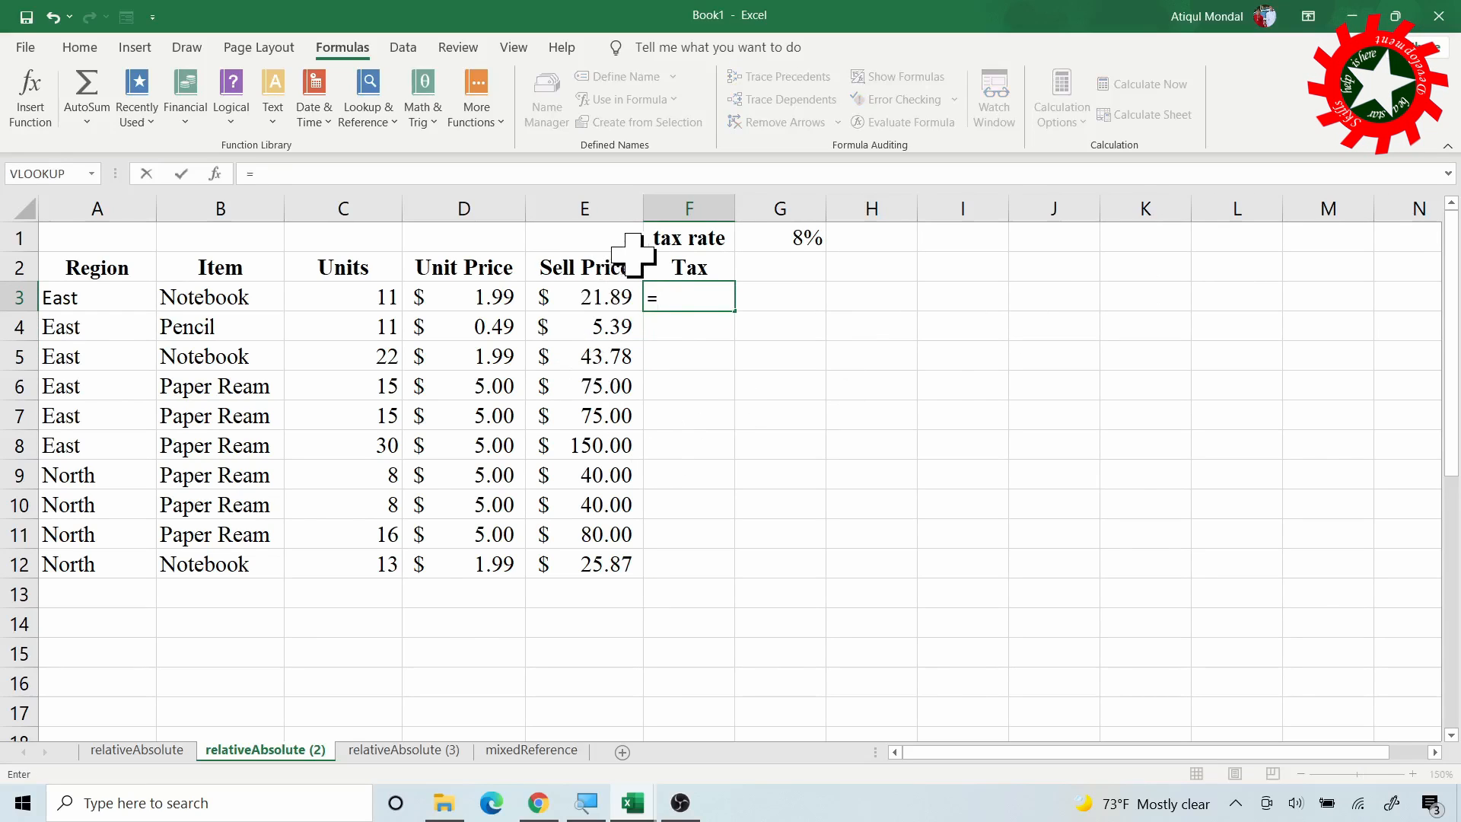
{"action": "left_click", "coordinate": [598, 293]}
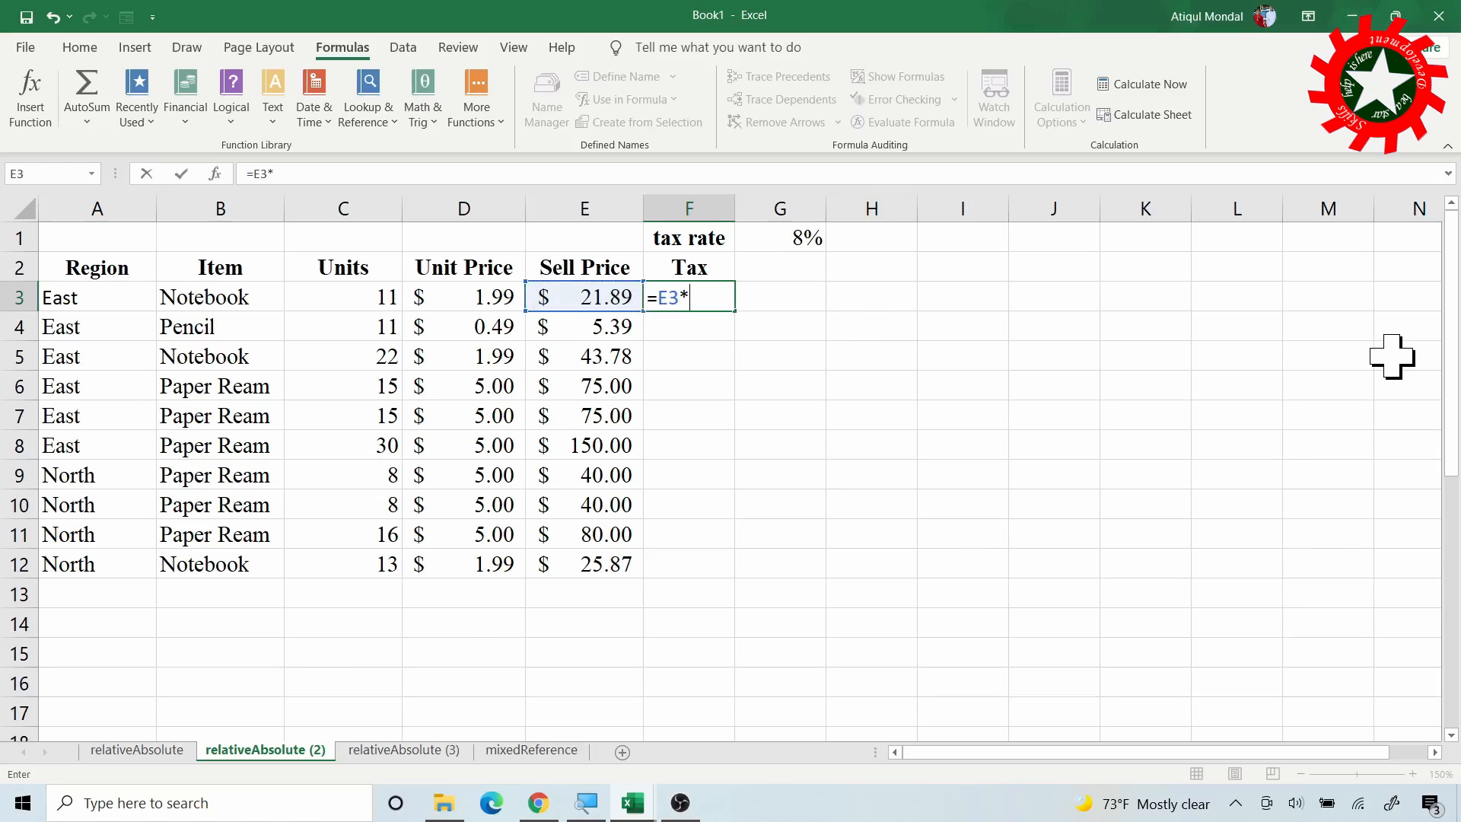
{"action": "left_click", "coordinate": [784, 237]}
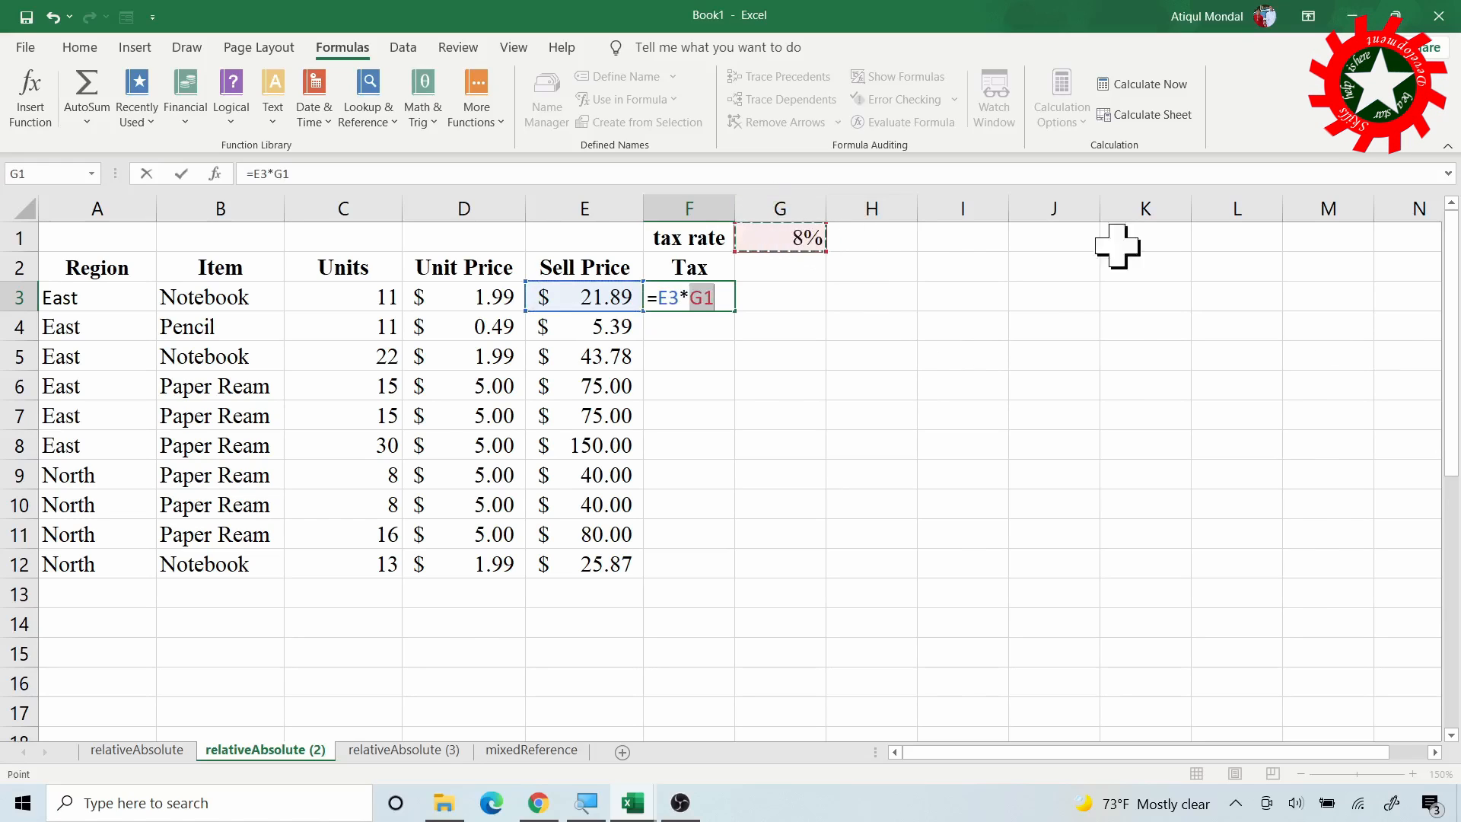
{"action": "key", "text": "Return"}
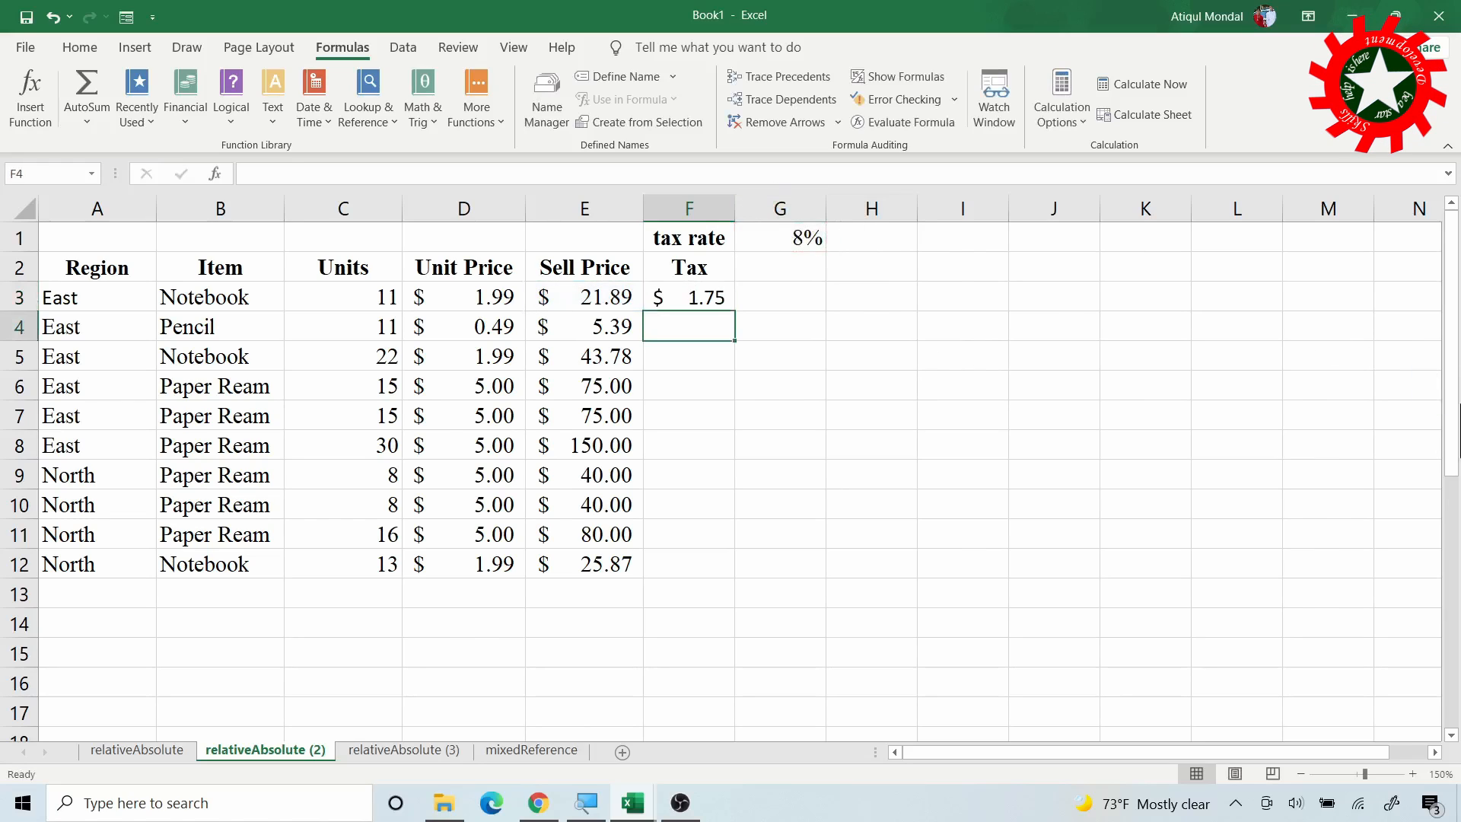
{"action": "left_click", "coordinate": [712, 298]}
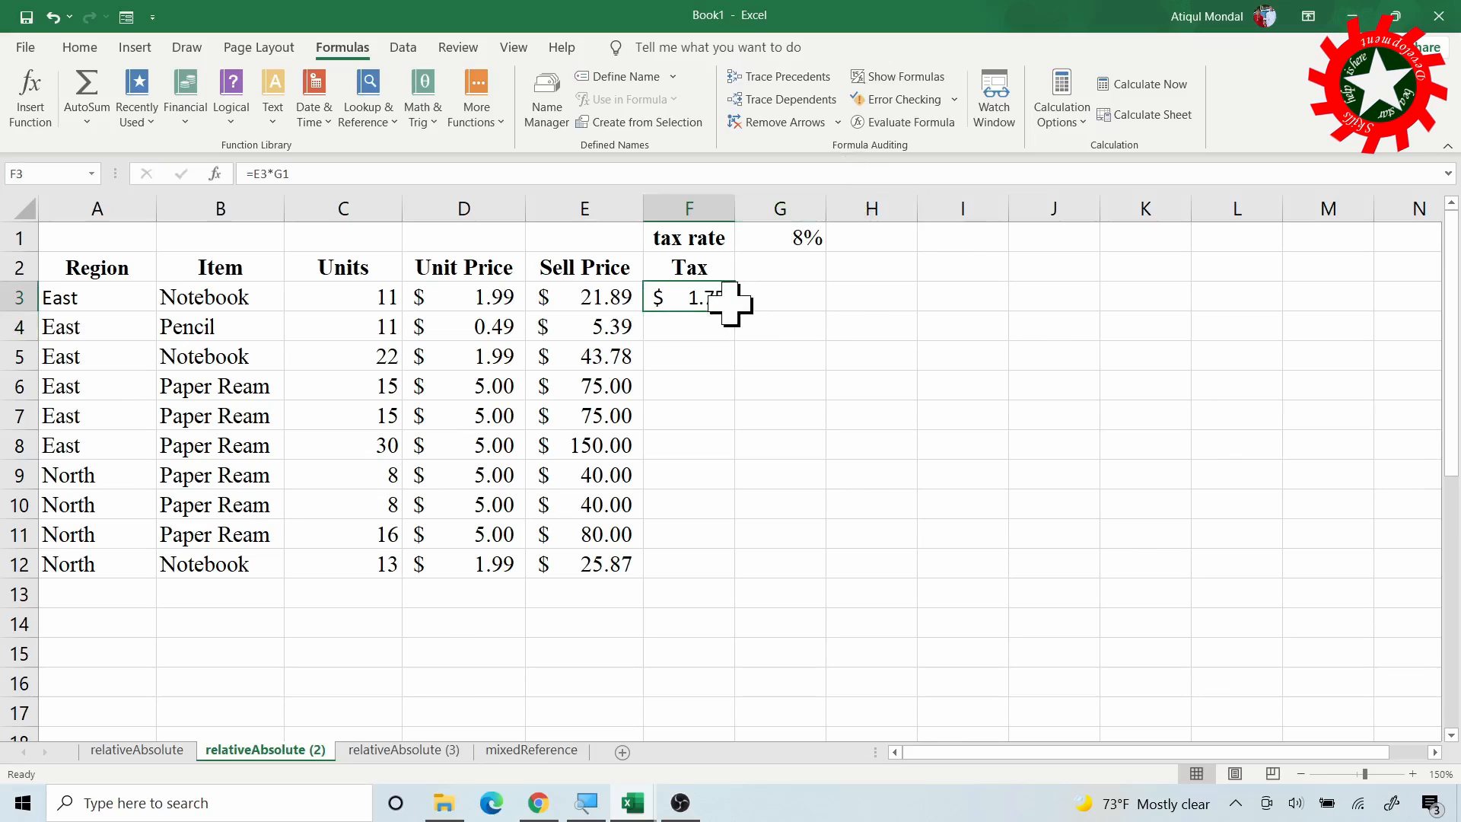
{"action": "double_click", "coordinate": [737, 311]}
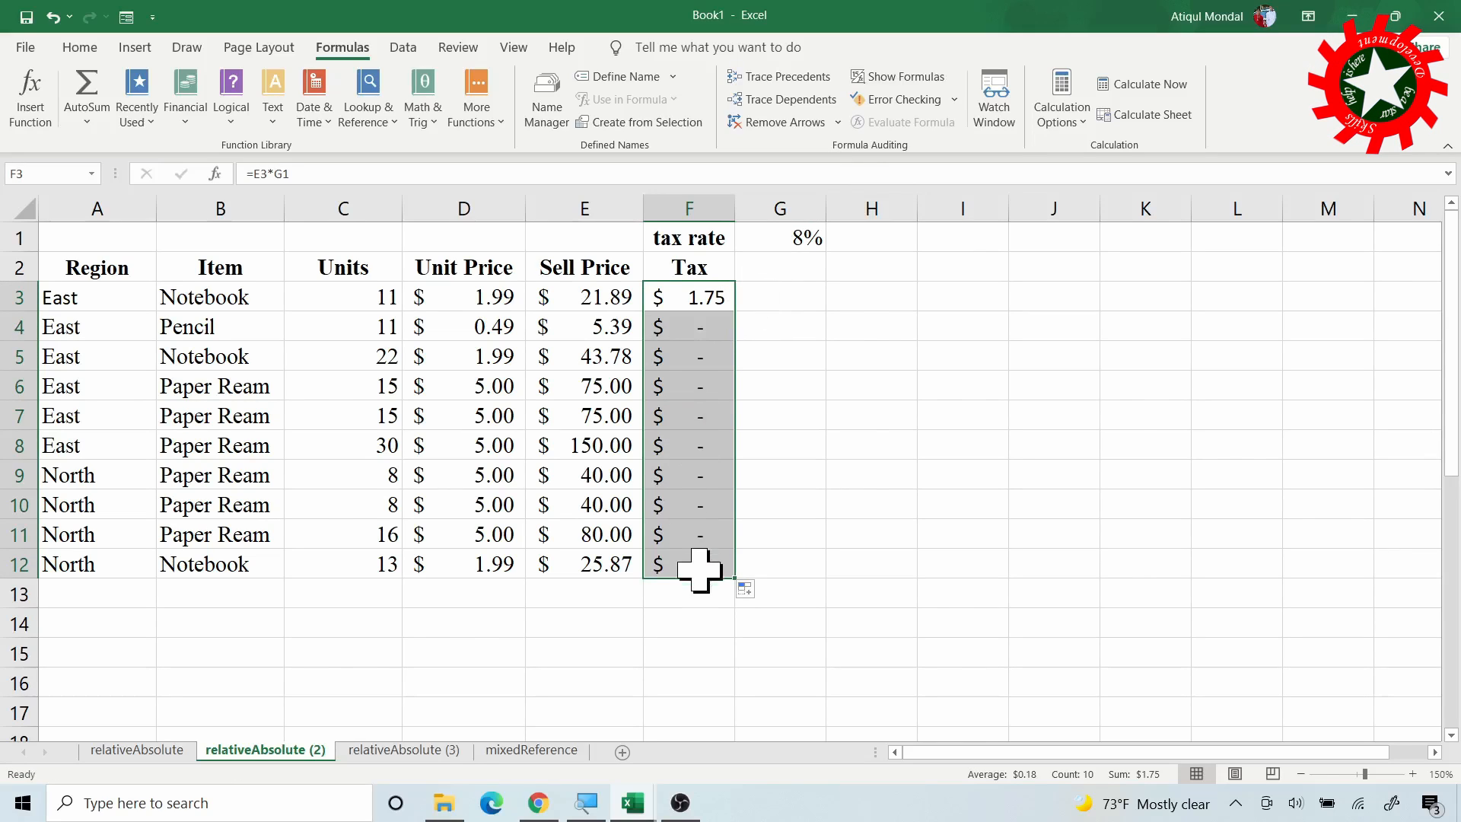
Inspect F4's copied formula, which references G2 instead of G1
{"action": "left_click", "coordinate": [698, 330]}
{"action": "left_click", "coordinate": [706, 299]}
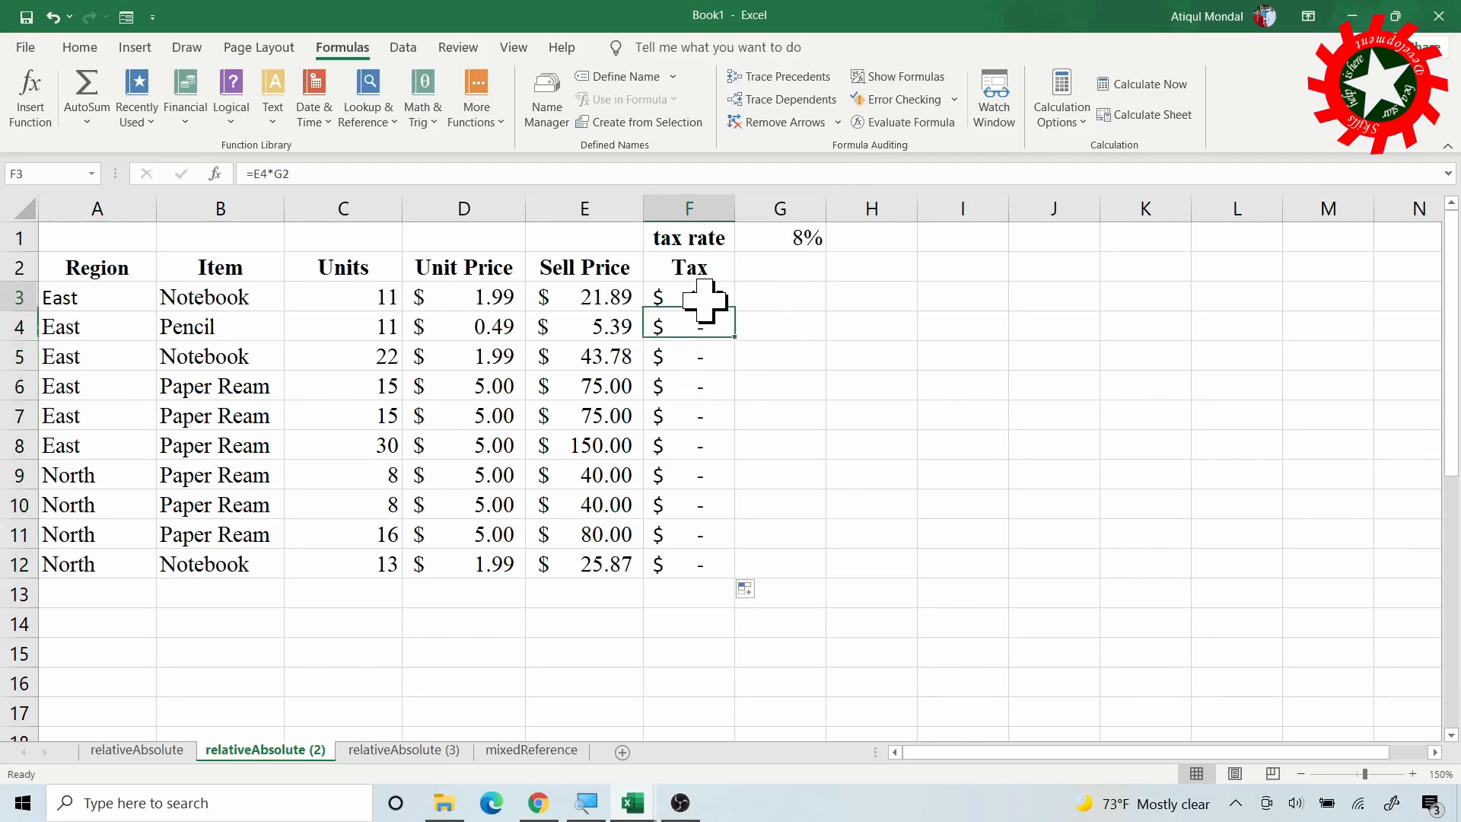
{"action": "left_click", "coordinate": [719, 326]}
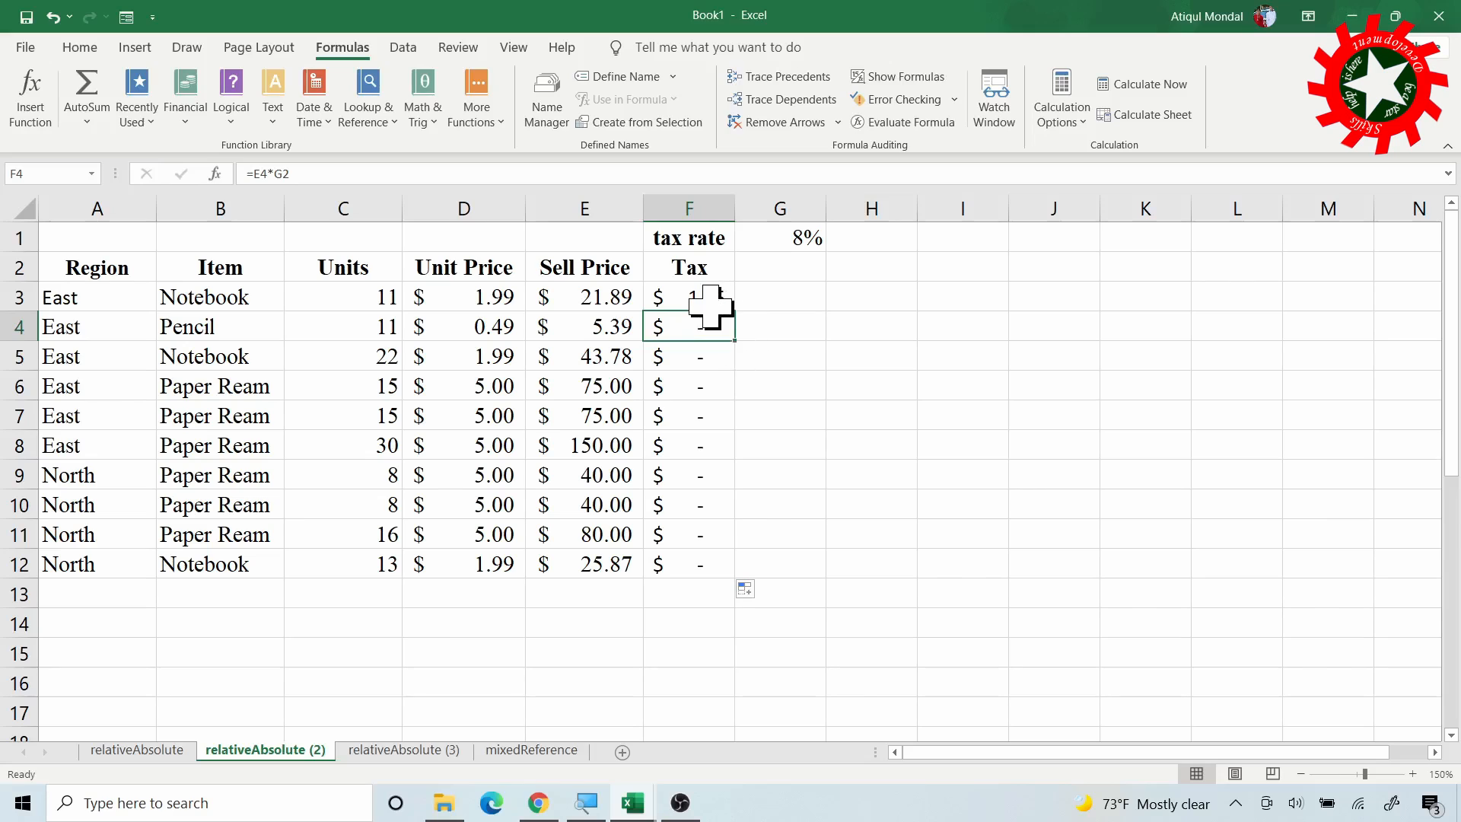
{"action": "double_click", "coordinate": [703, 329]}
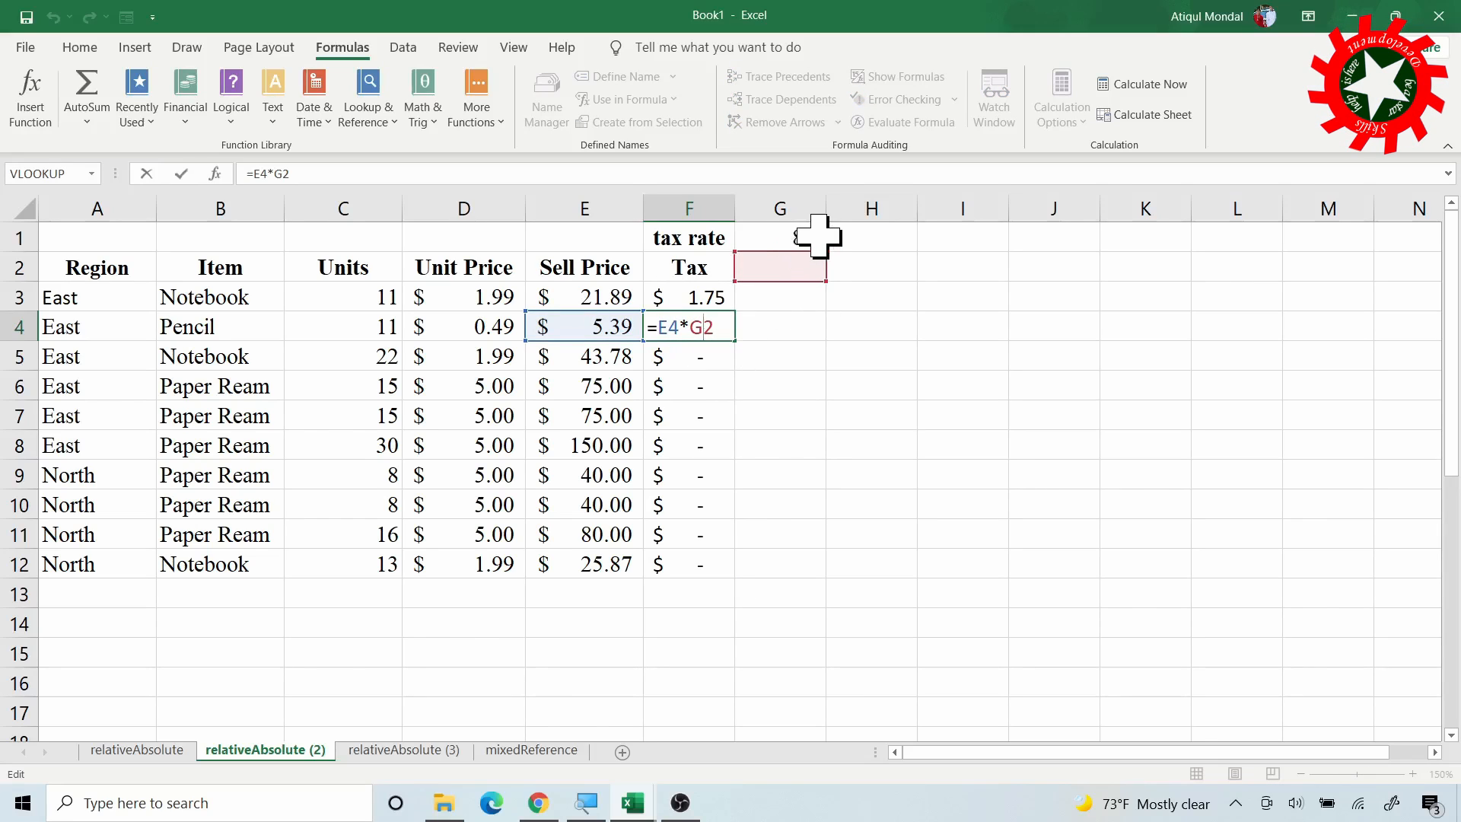
Inspect the F3–F5 tax formulas, then change F3's rate reference to $G$1
{"action": "left_click", "coordinate": [713, 298]}
{"action": "double_click", "coordinate": [713, 298]}
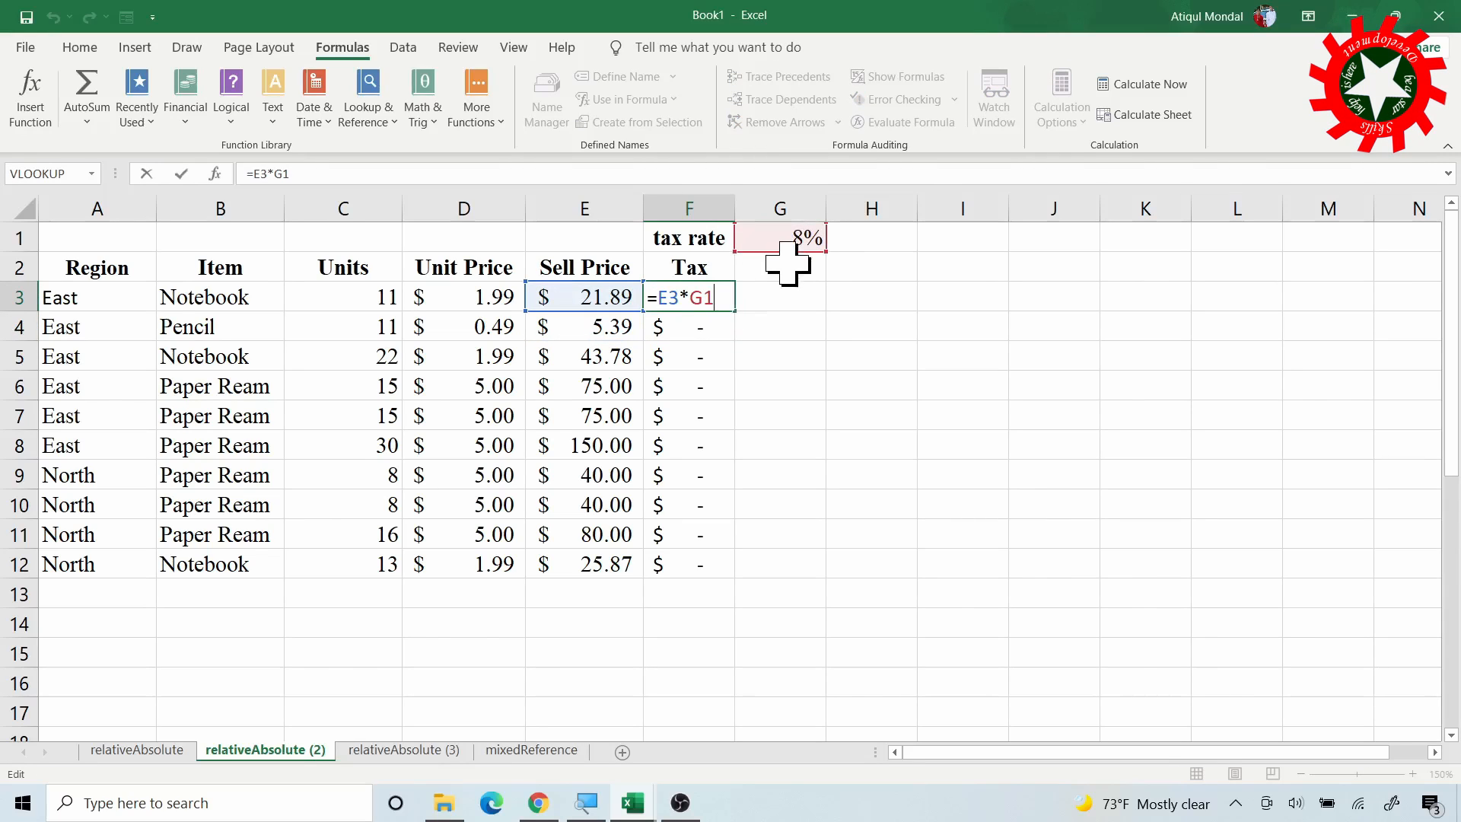
{"action": "key", "text": "Return"}
{"action": "double_click", "coordinate": [714, 329]}
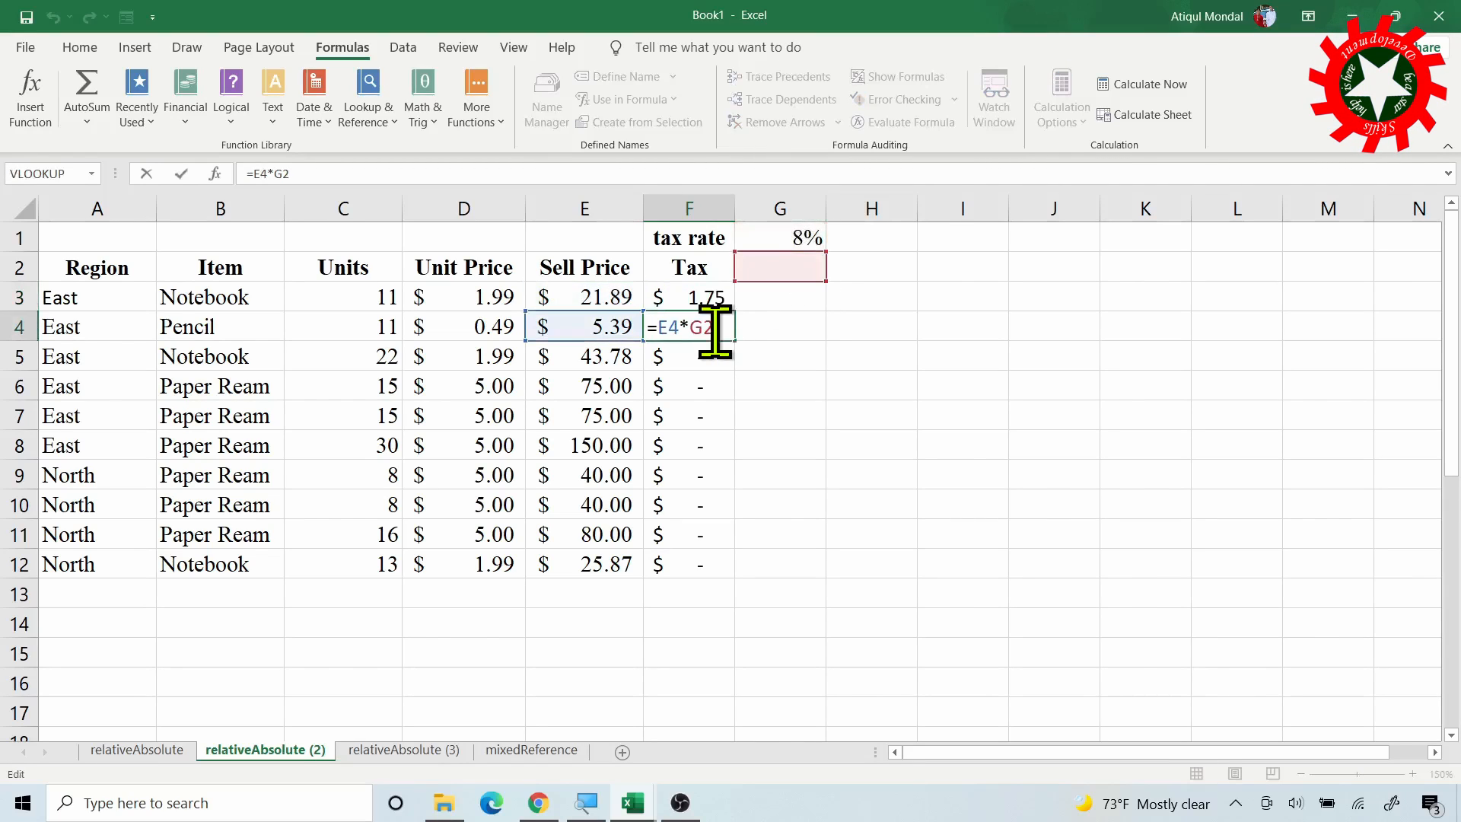
{"action": "key", "text": "Return"}
{"action": "double_click", "coordinate": [711, 358]}
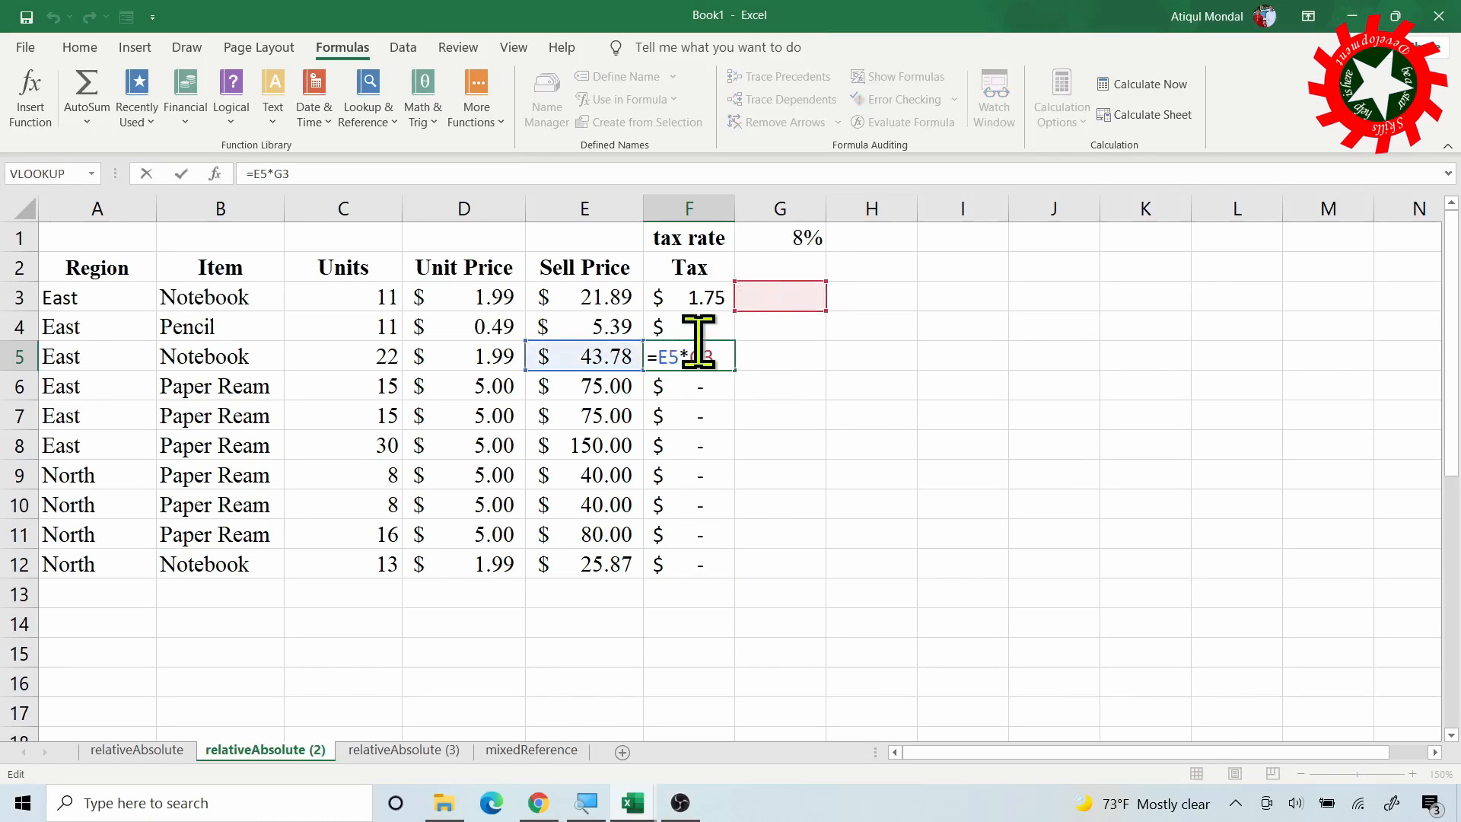
{"action": "double_click", "coordinate": [711, 297]}
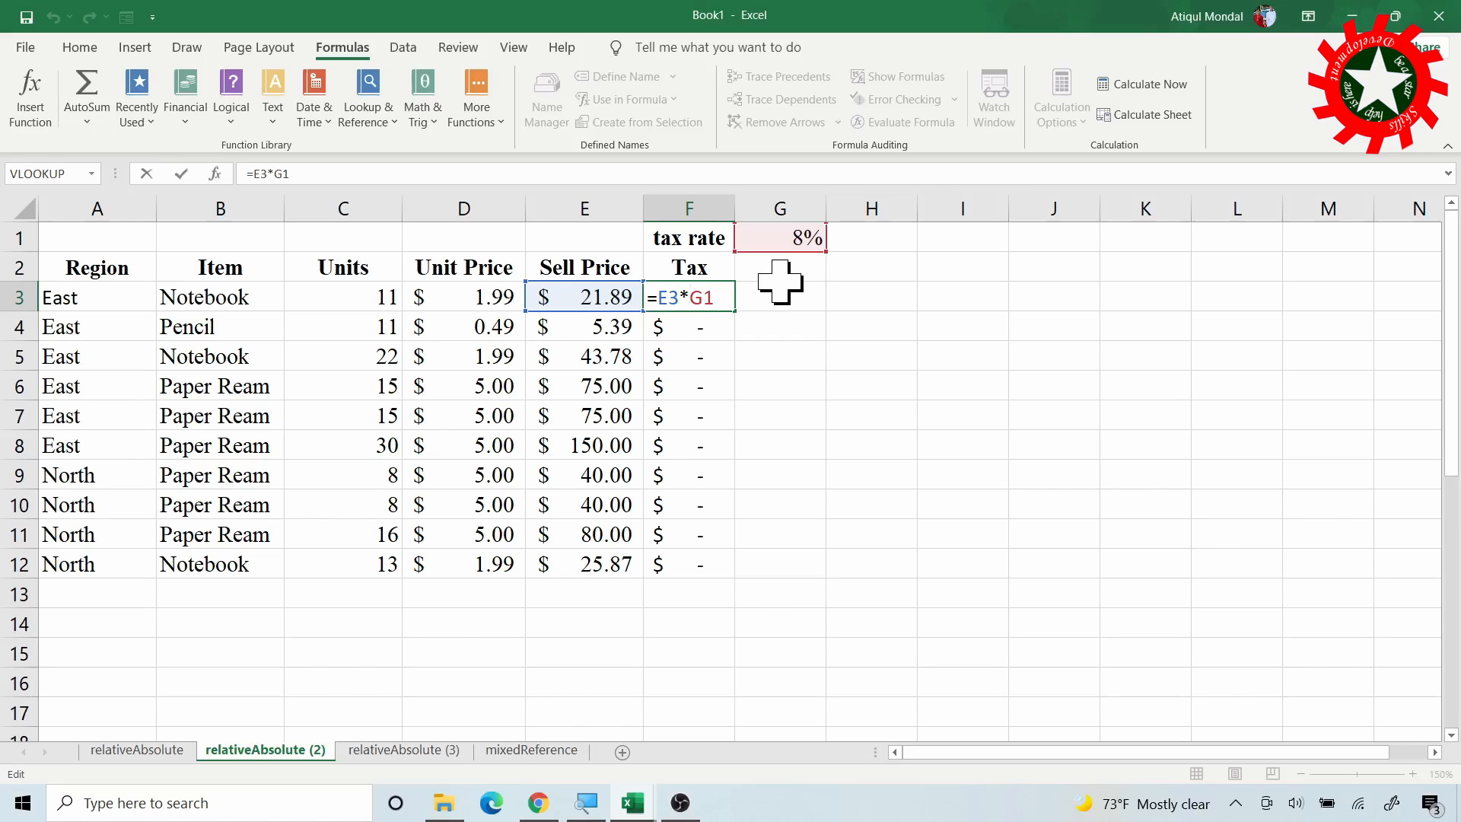
{"action": "key", "text": "F4"}
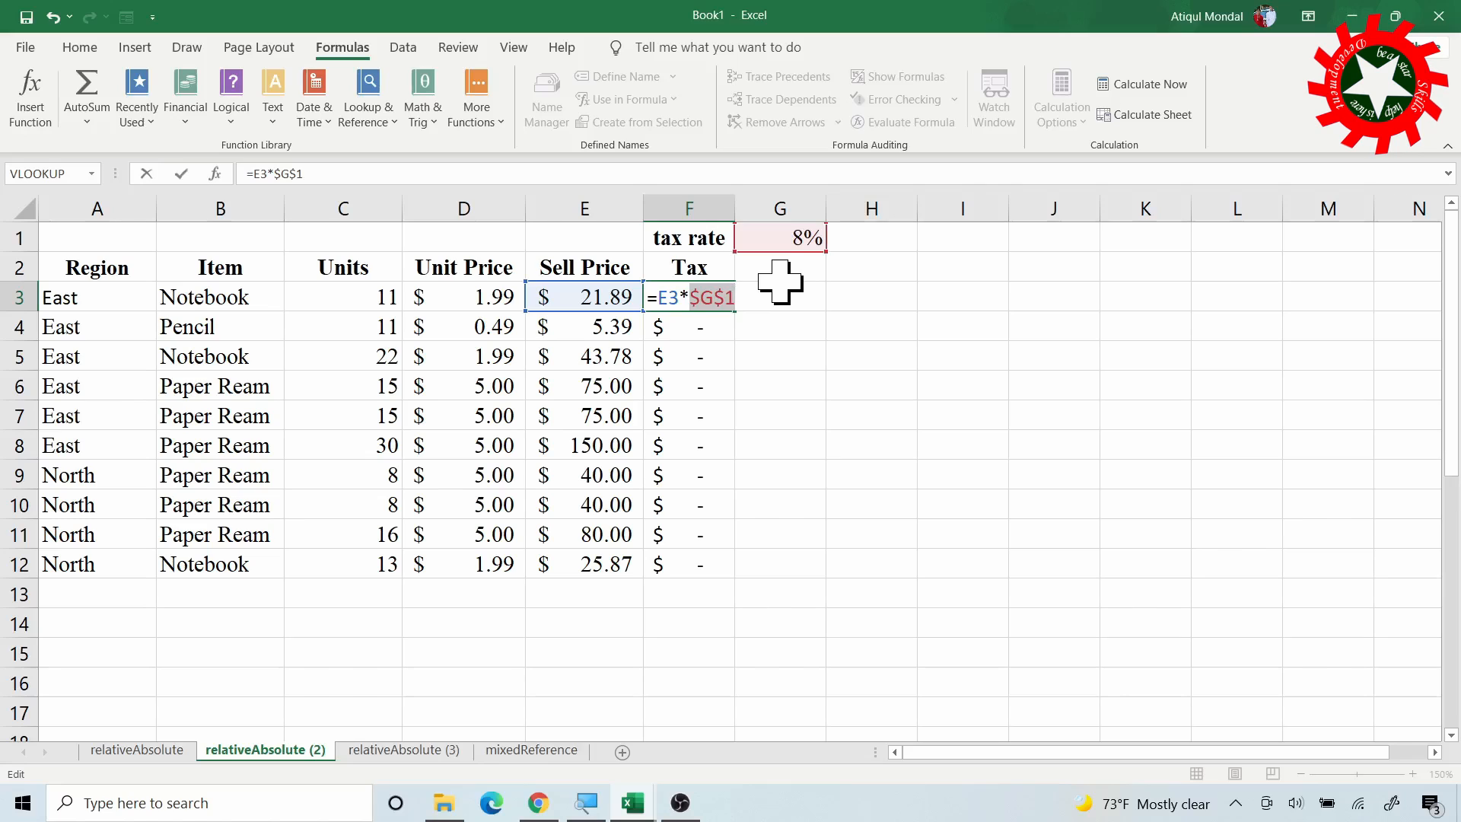
Commit =E3*$G$1 in F3, fill it to F12, and check the formulas in formula view
{"action": "key", "text": "Return"}
{"action": "left_click", "coordinate": [720, 296]}
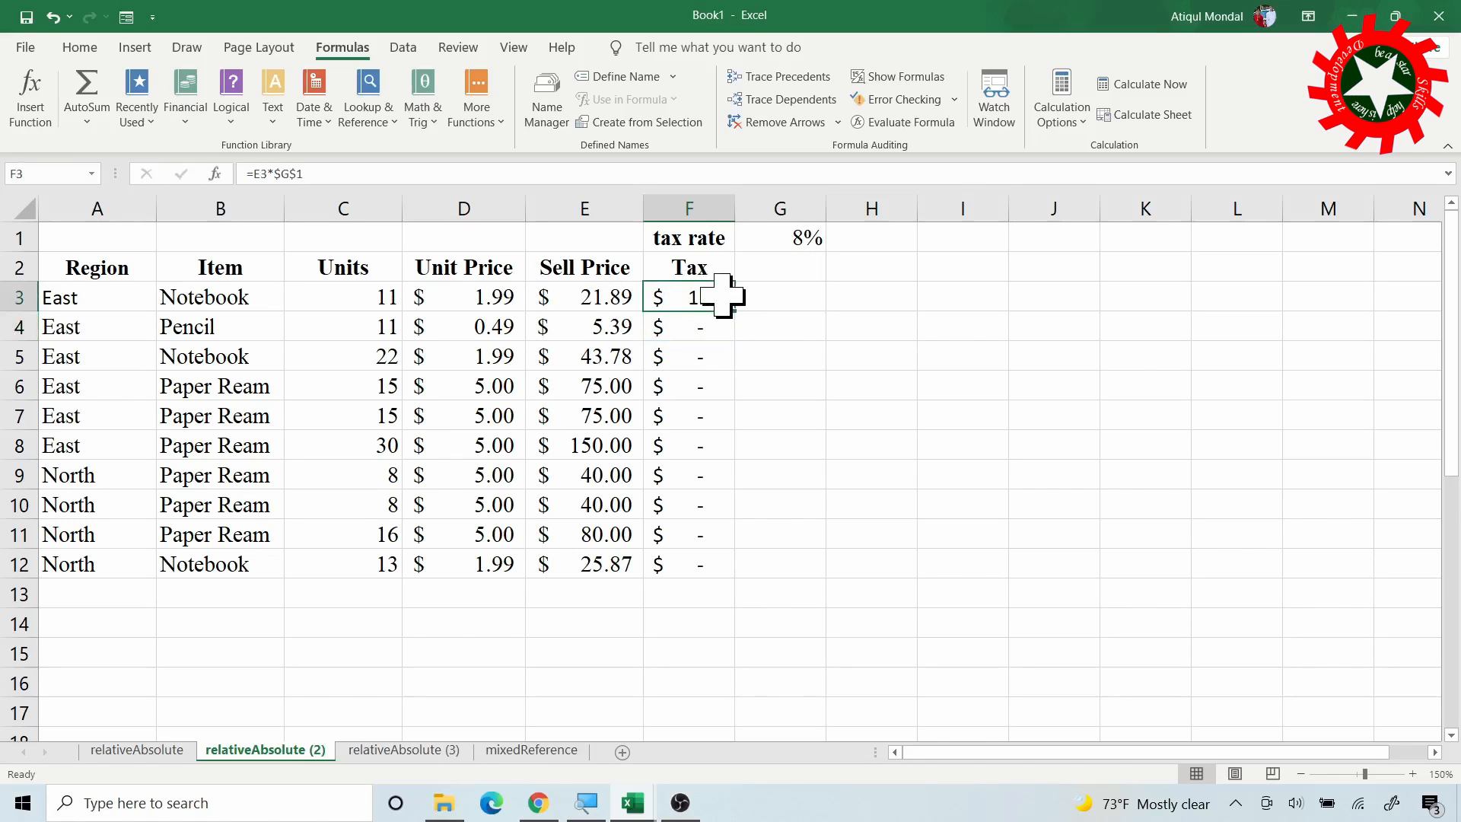
{"action": "double_click", "coordinate": [735, 312]}
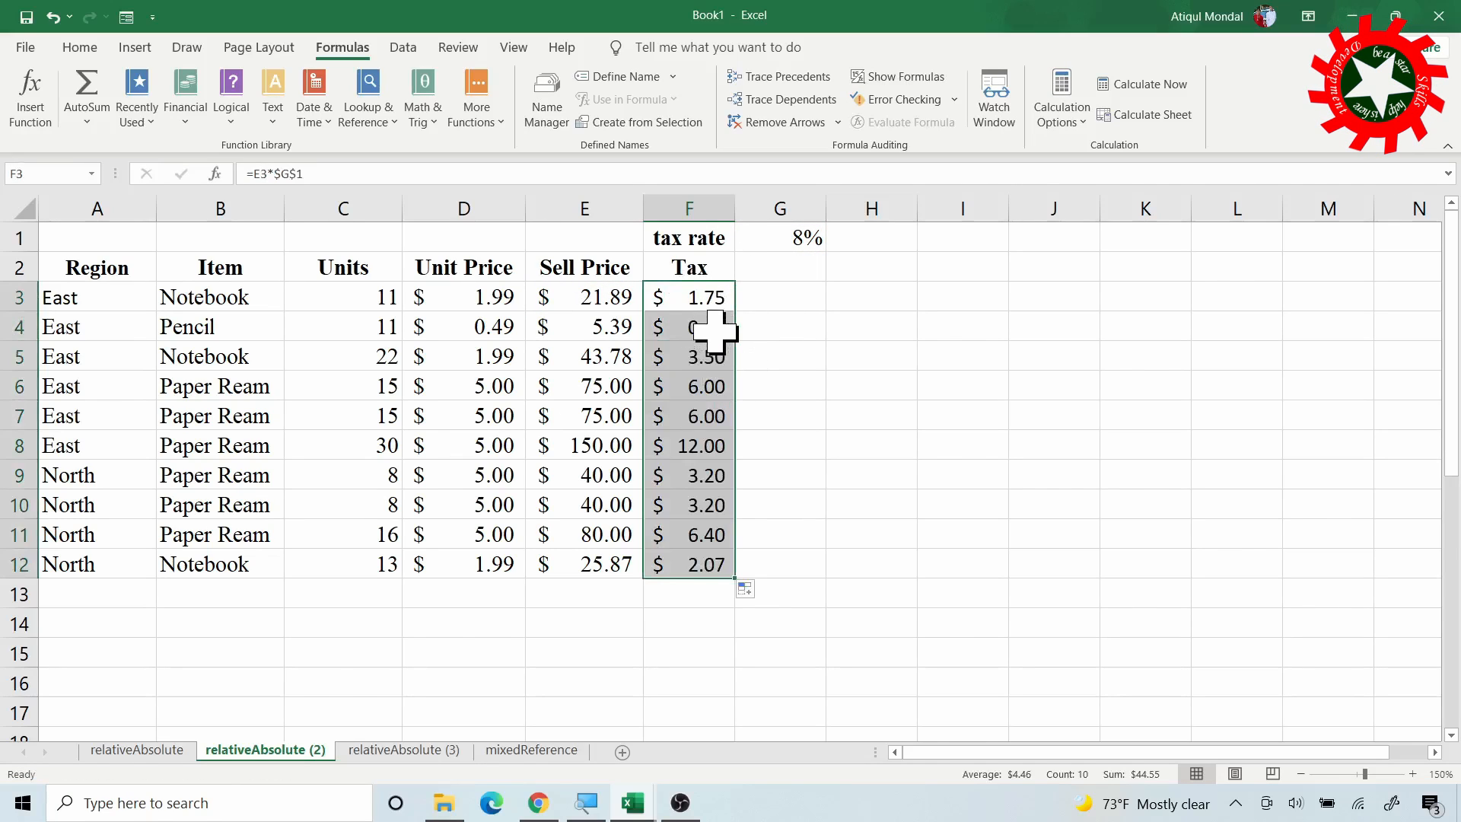
{"action": "left_click", "coordinate": [898, 76]}
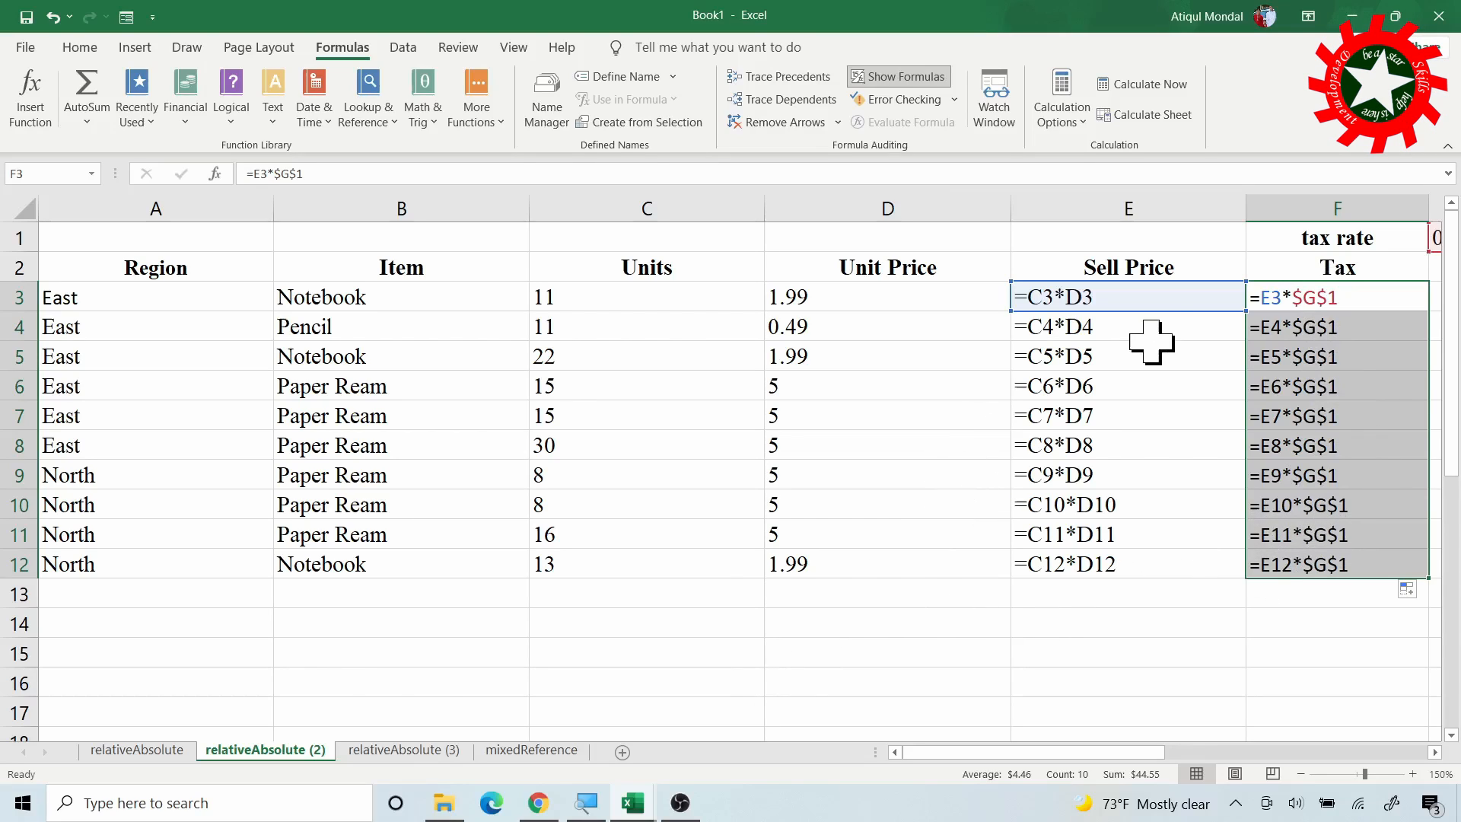
{"action": "left_click", "coordinate": [898, 76]}
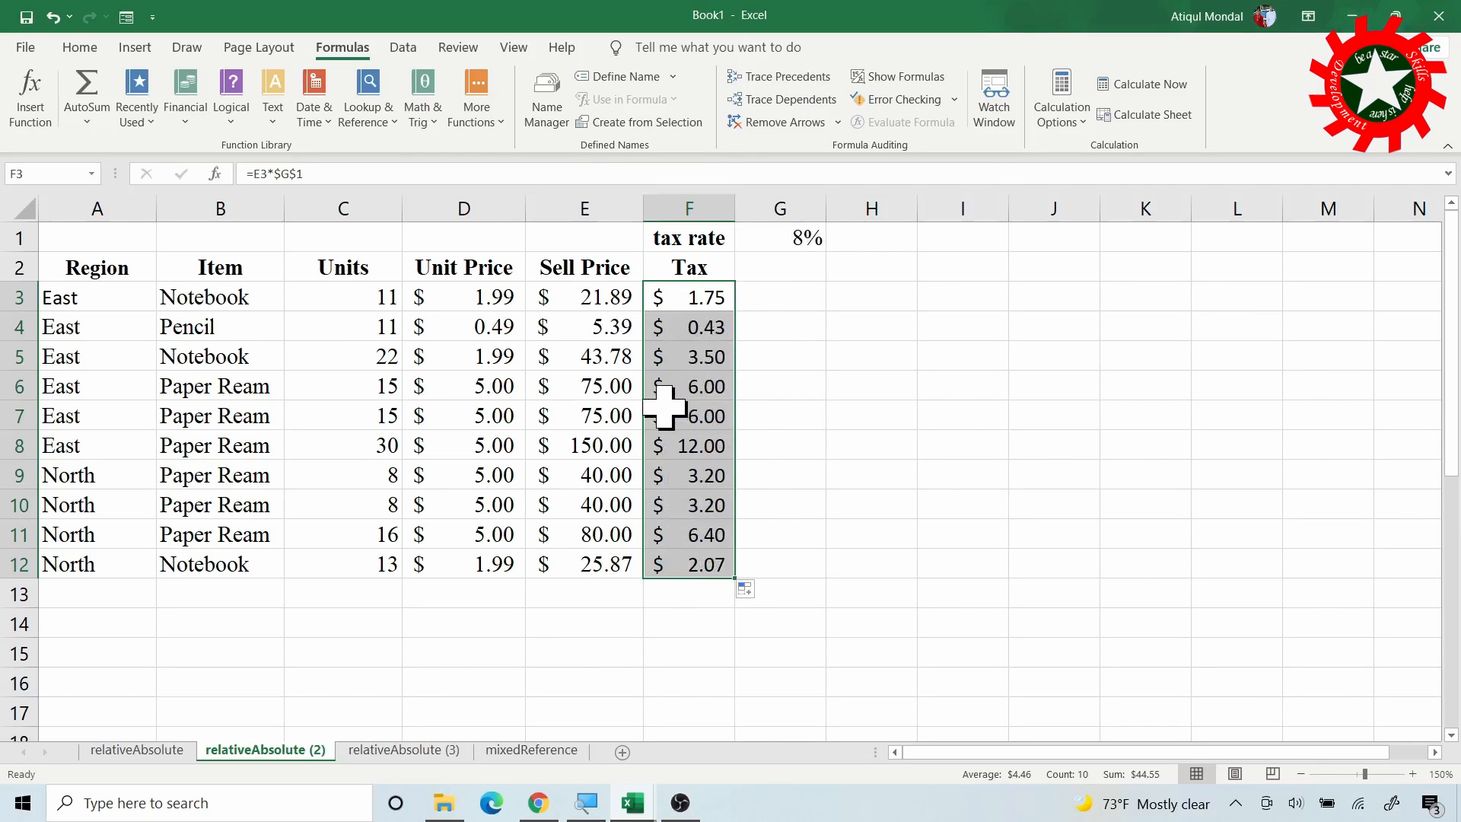
{"action": "left_click", "coordinate": [806, 242]}
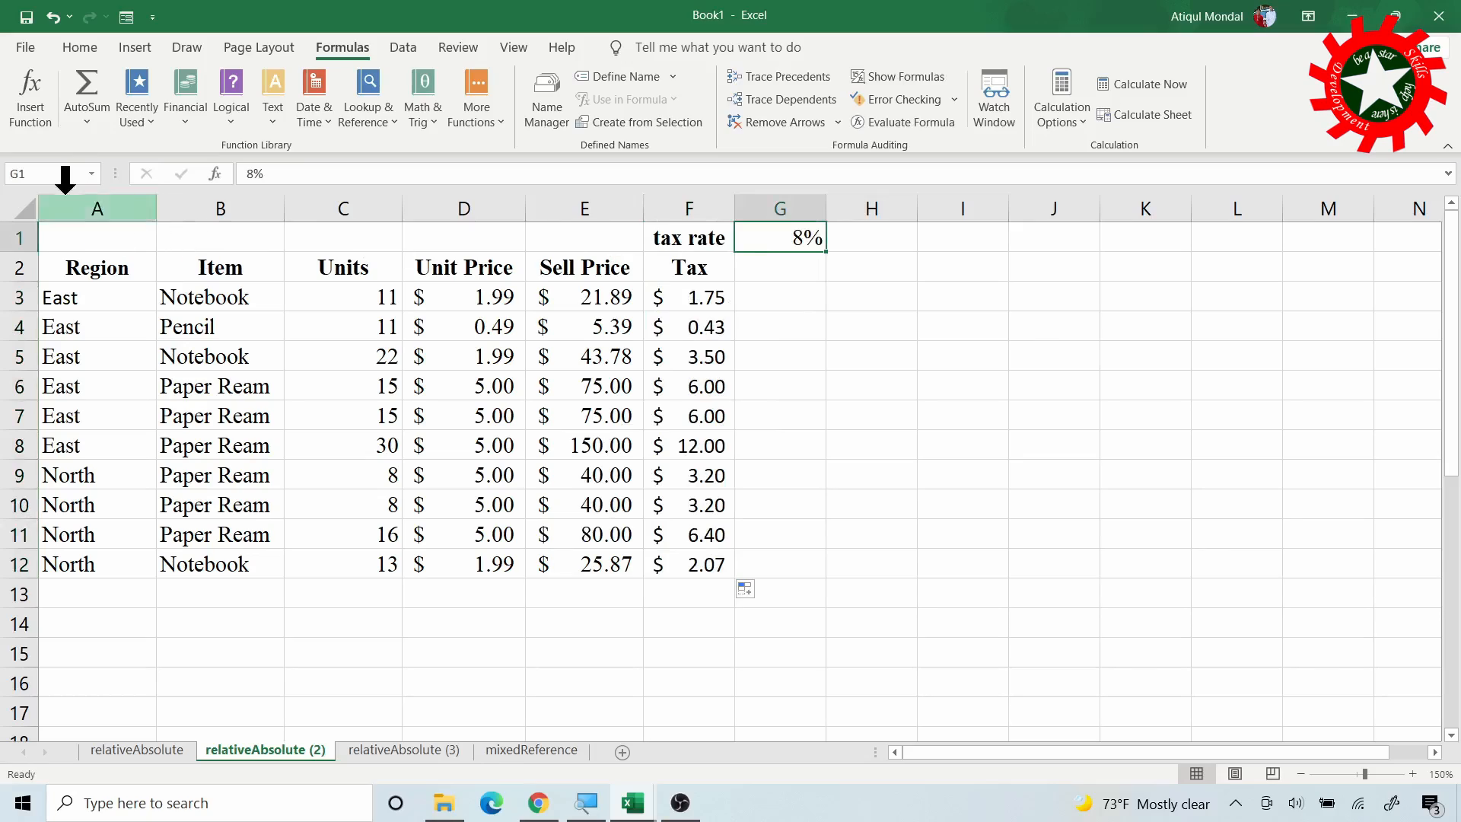
Name cell G1 taxRate and go to the relativeAbsolute (3) sheet
{"action": "left_click", "coordinate": [54, 173]}
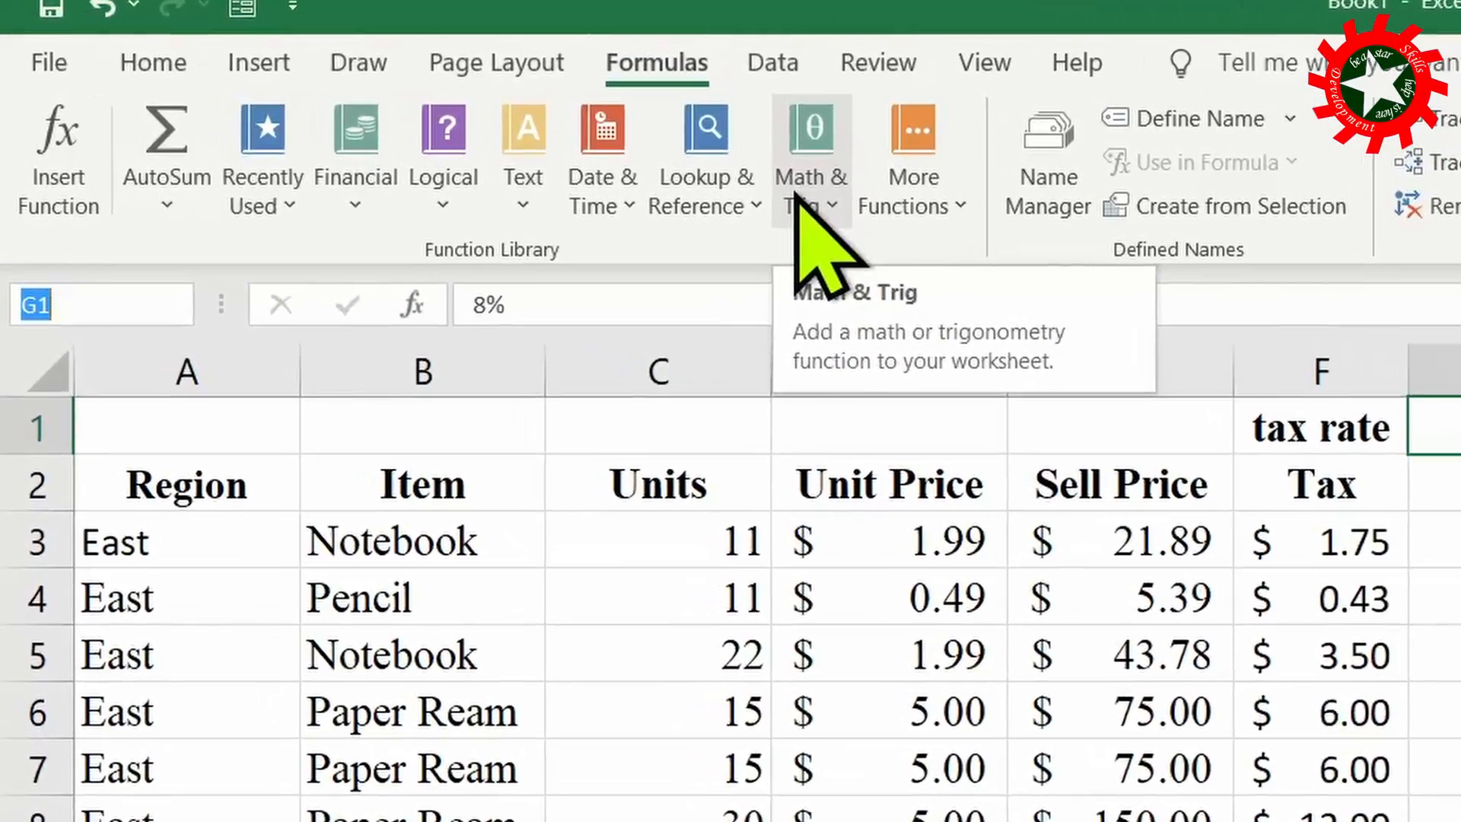
{"action": "type", "text": "taxRate"}
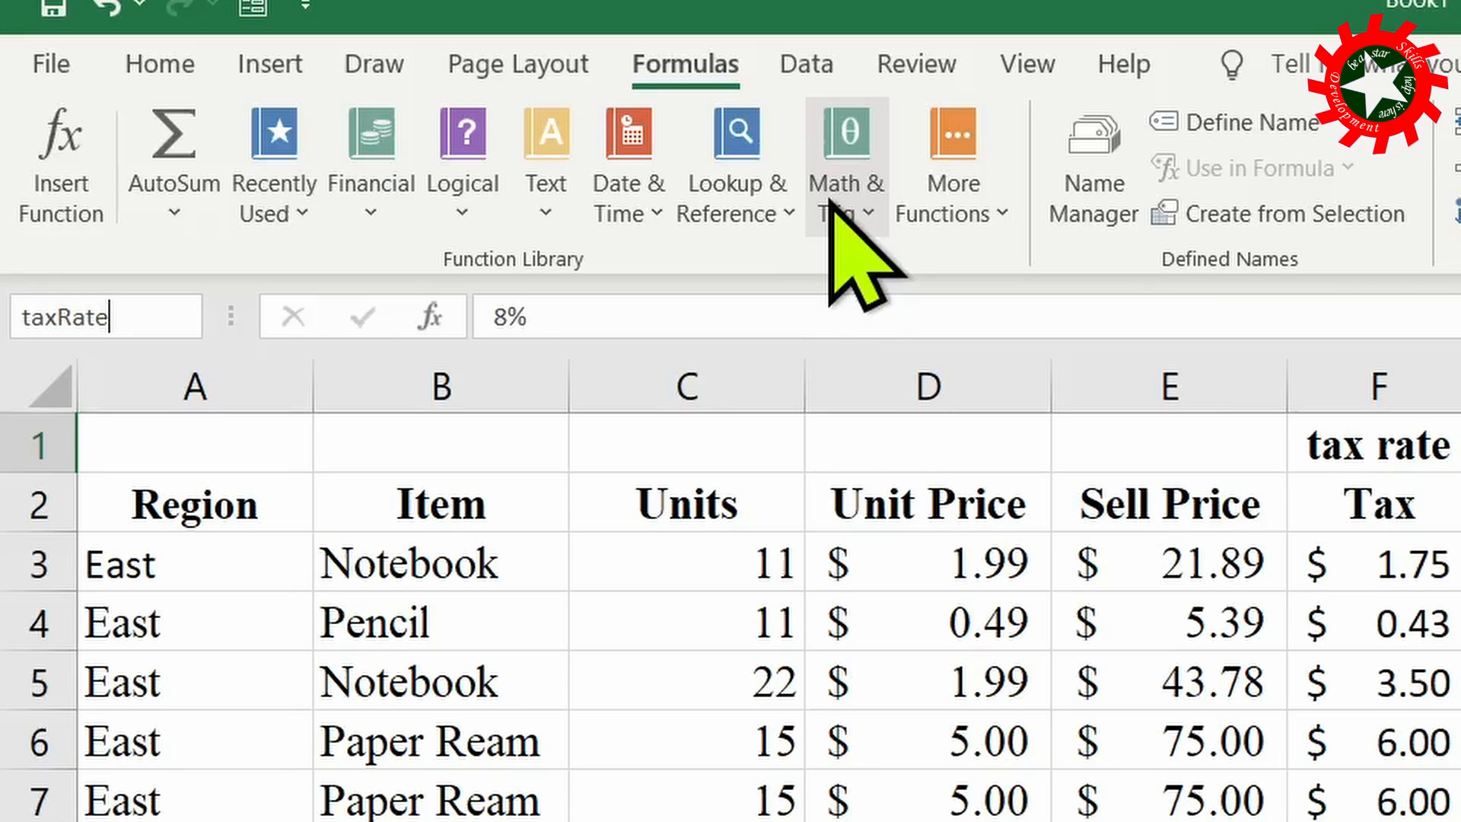
{"action": "key", "text": "Return"}
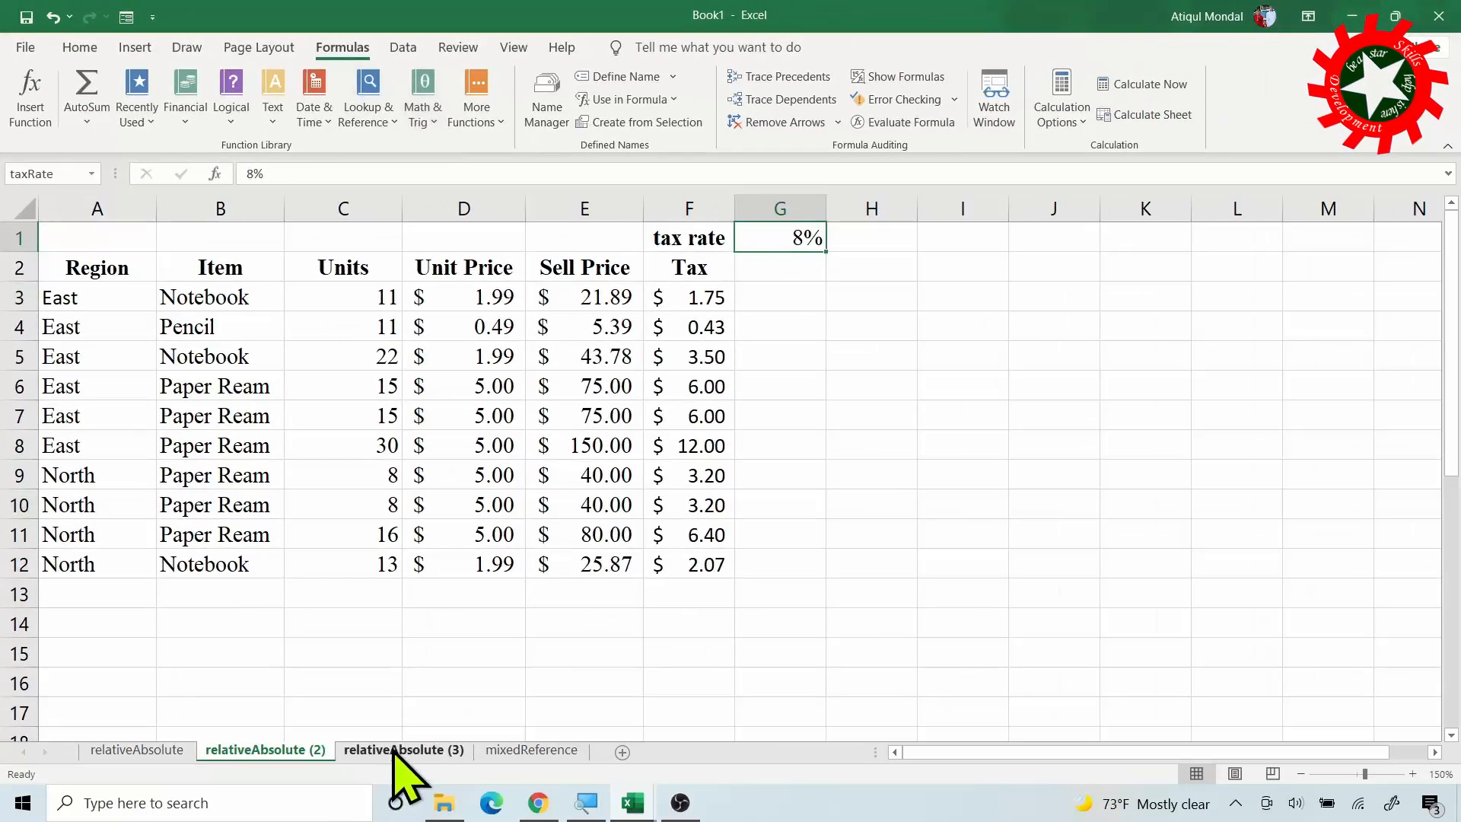
{"action": "left_click", "coordinate": [395, 752]}
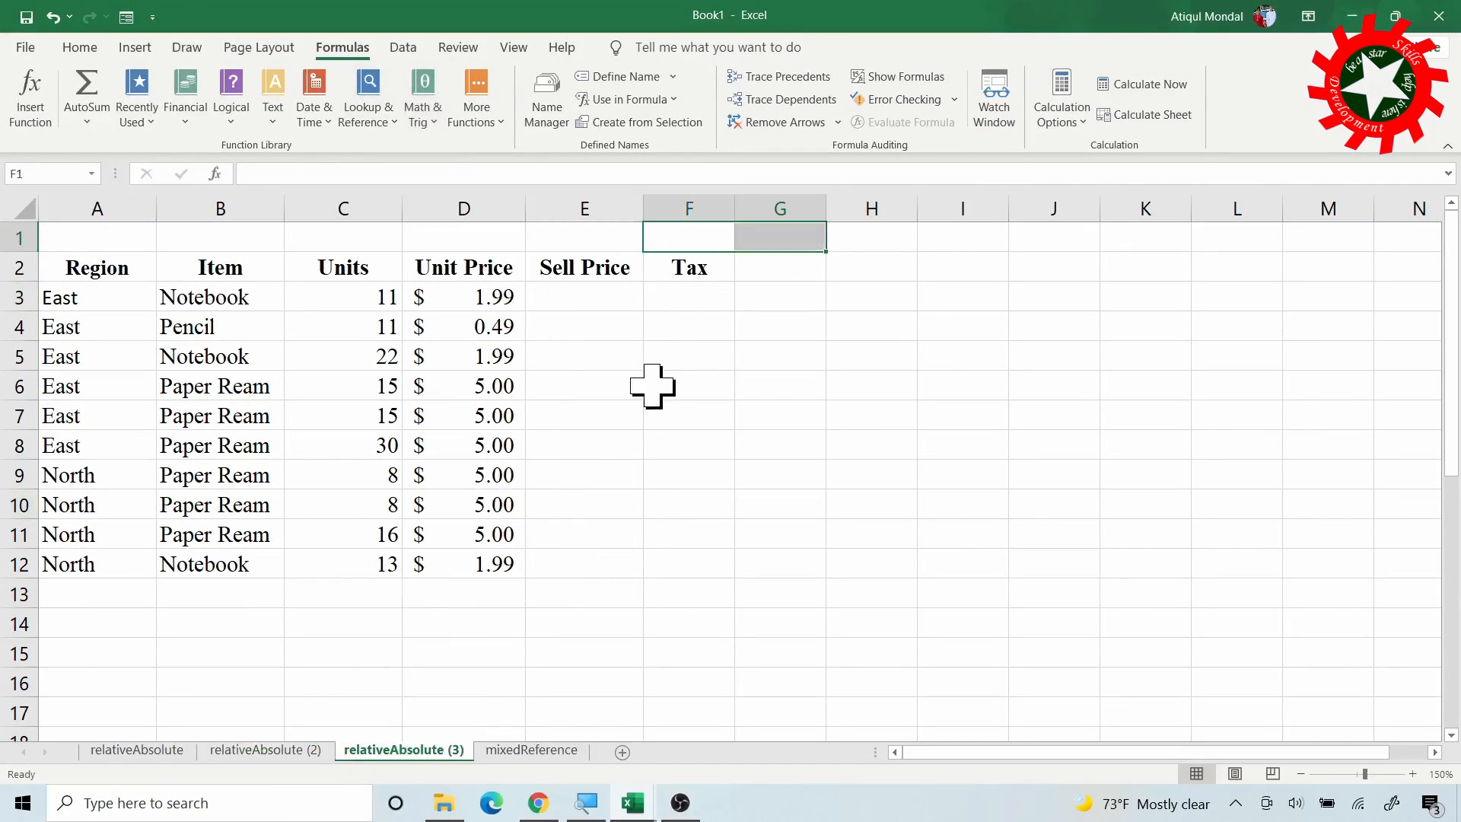
Enter =C3*D3 in E3 and fill Sell Price down to row 12
{"action": "left_click", "coordinate": [585, 299]}
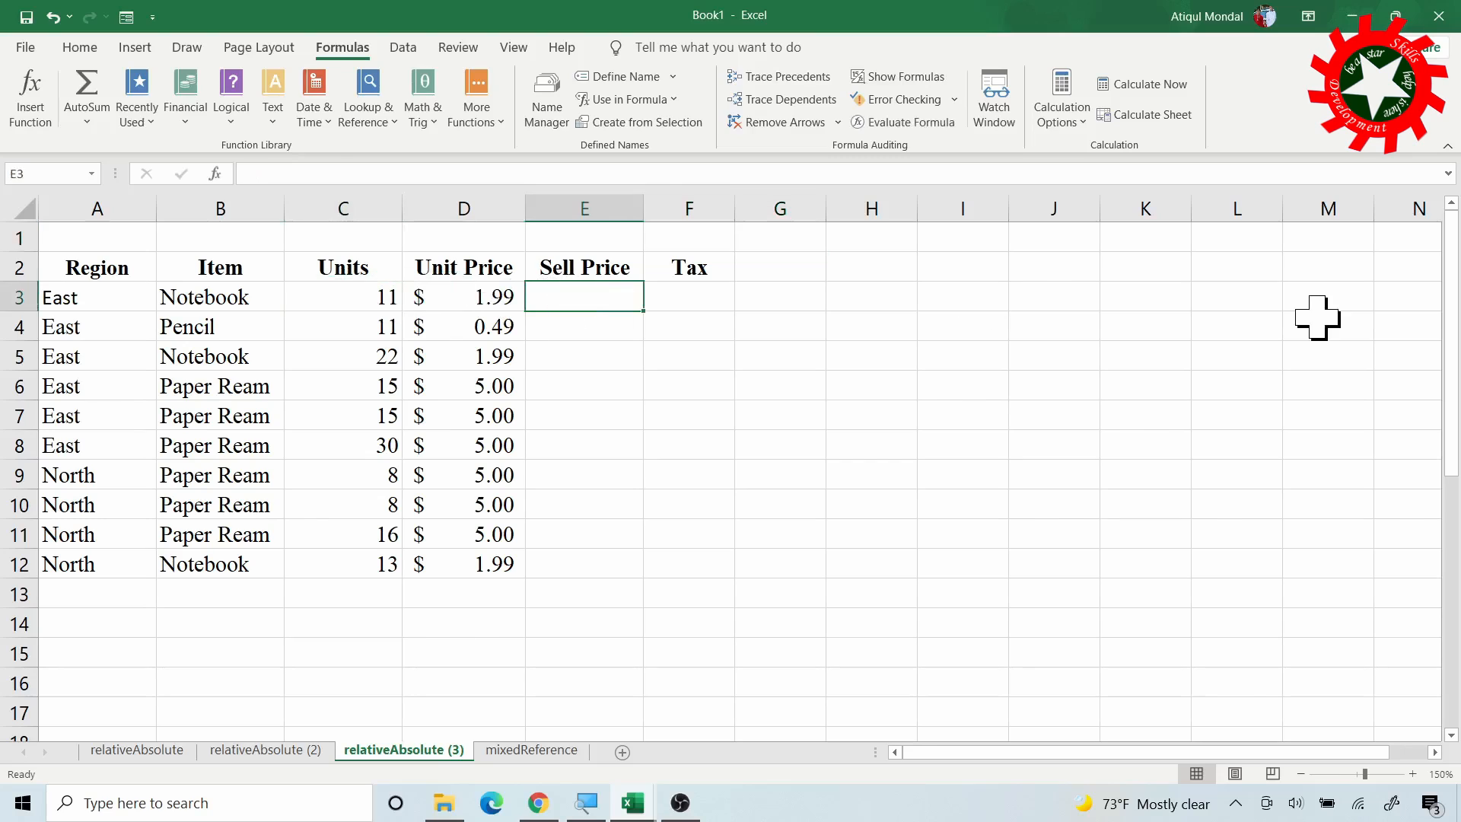
{"action": "type", "text": "="}
{"action": "left_click", "coordinate": [358, 297]}
{"action": "type", "text": "*"}
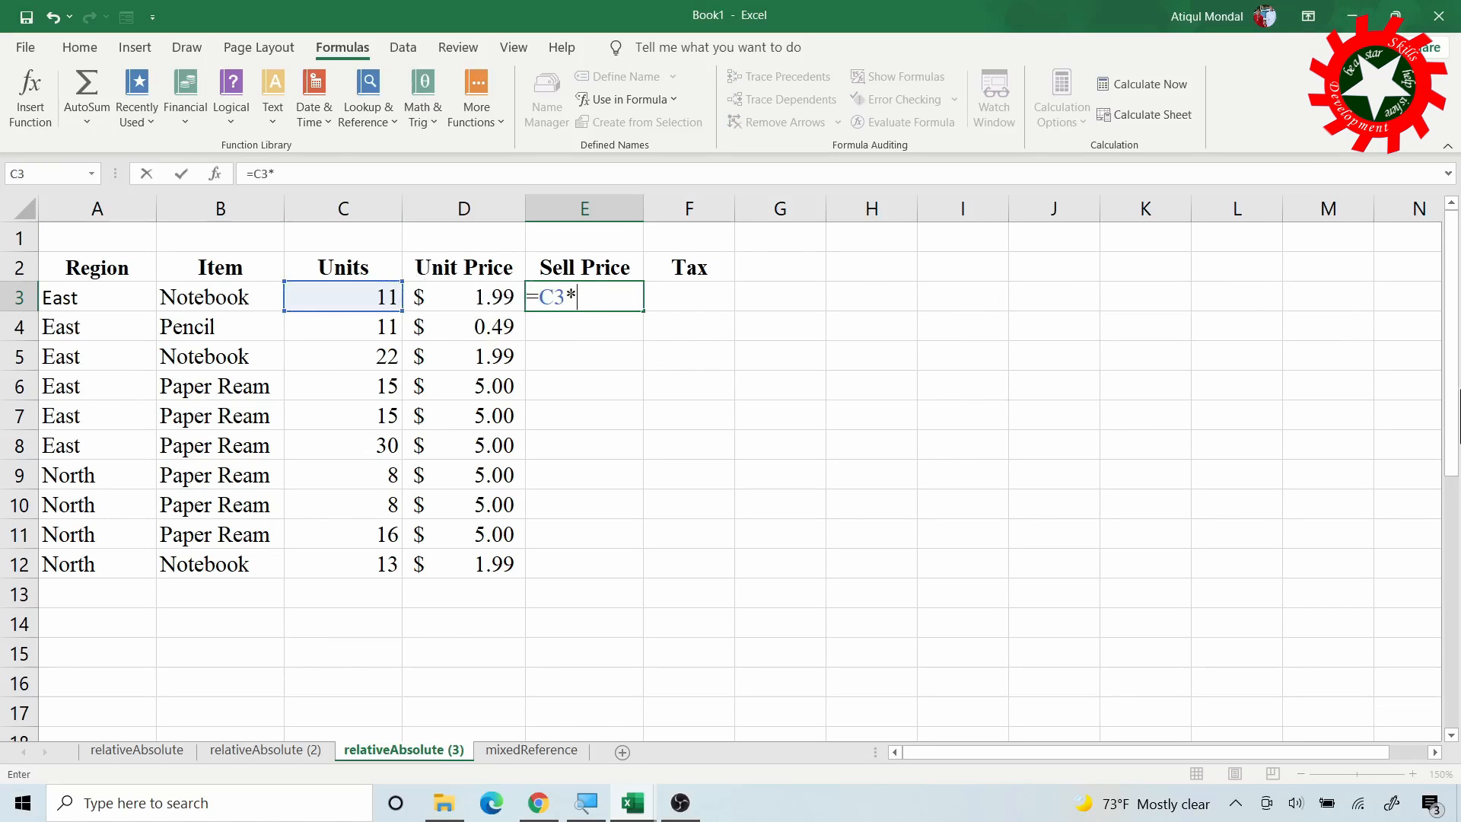
{"action": "left_click", "coordinate": [481, 287]}
{"action": "key", "text": "Return"}
{"action": "key", "text": "Up"}
{"action": "double_click", "coordinate": [643, 311]}
Enter =E3*taxRate in F3 and fill Tax down to F12
{"action": "left_click", "coordinate": [705, 295]}
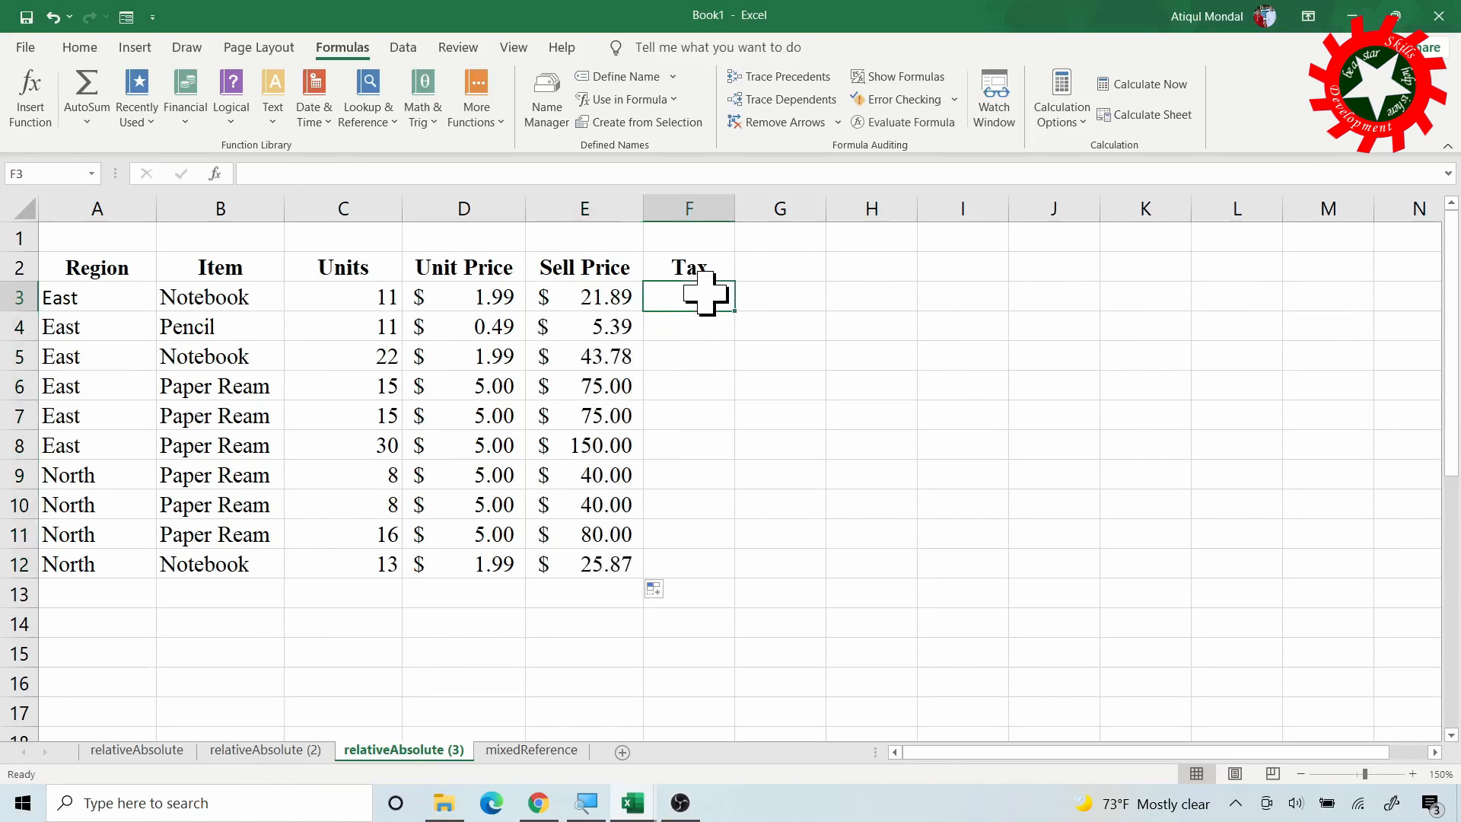
{"action": "type", "text": "="}
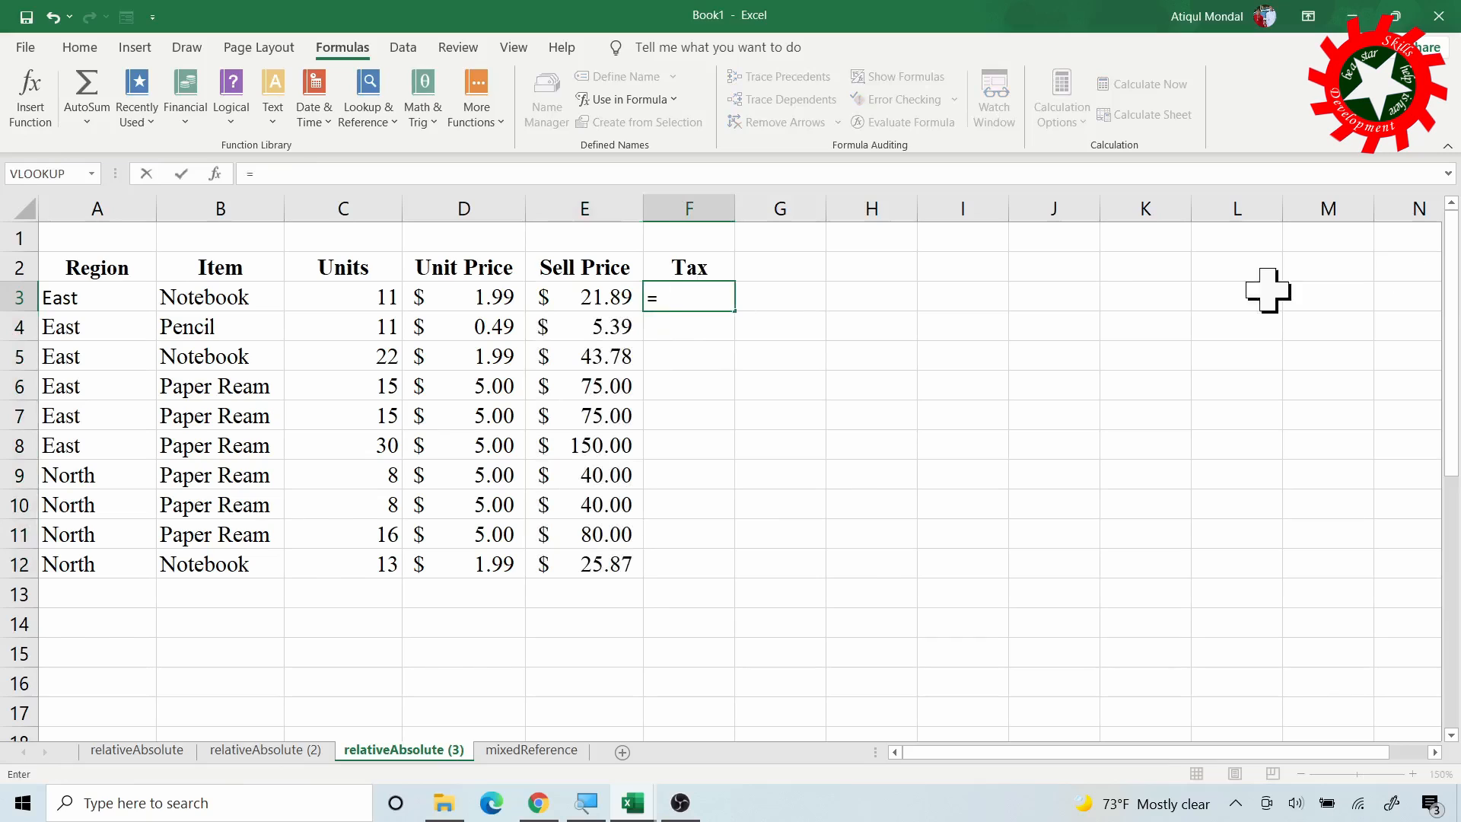
{"action": "left_click", "coordinate": [594, 297]}
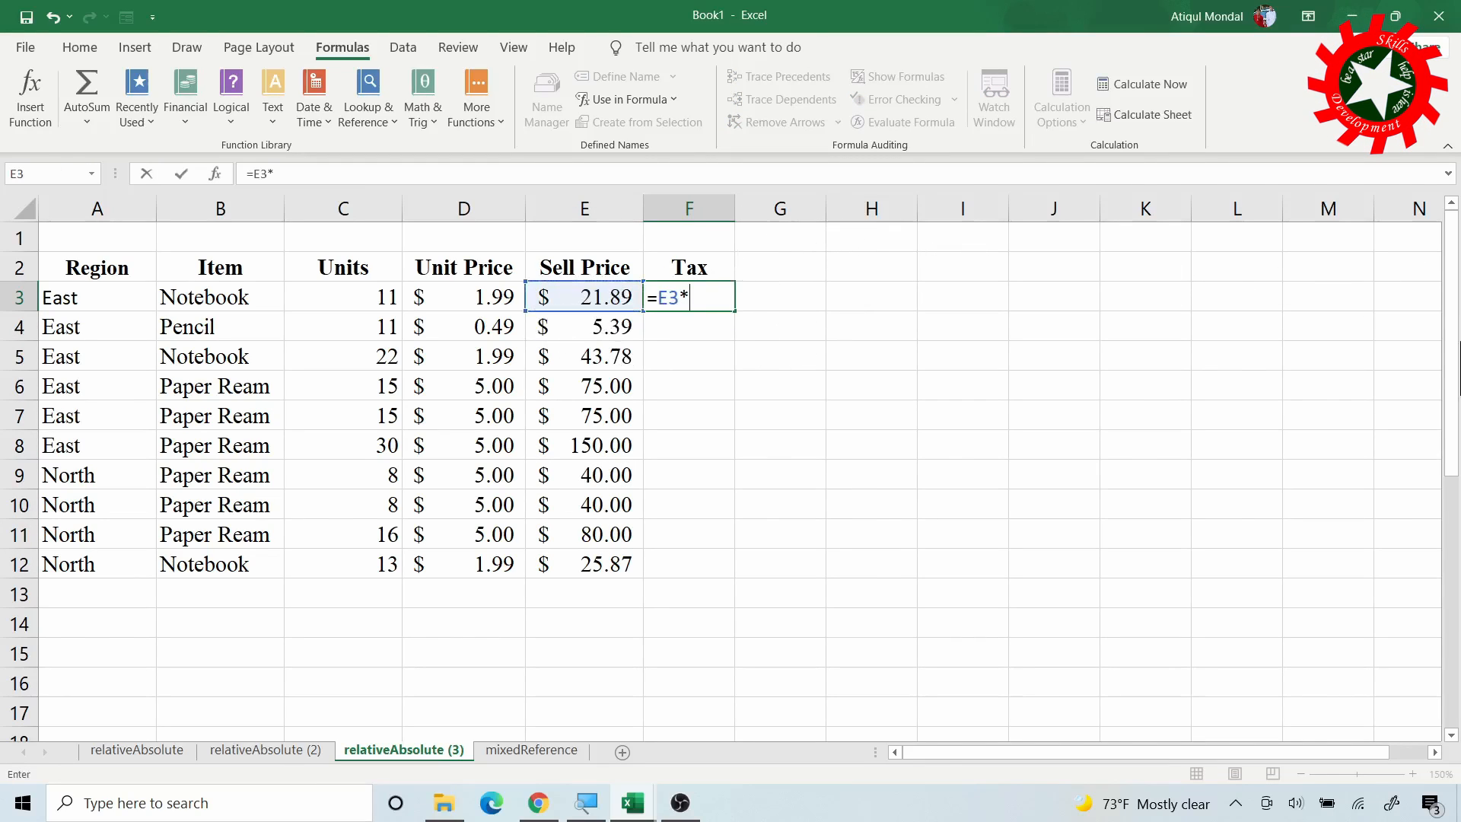
{"action": "type", "text": "*tax"}
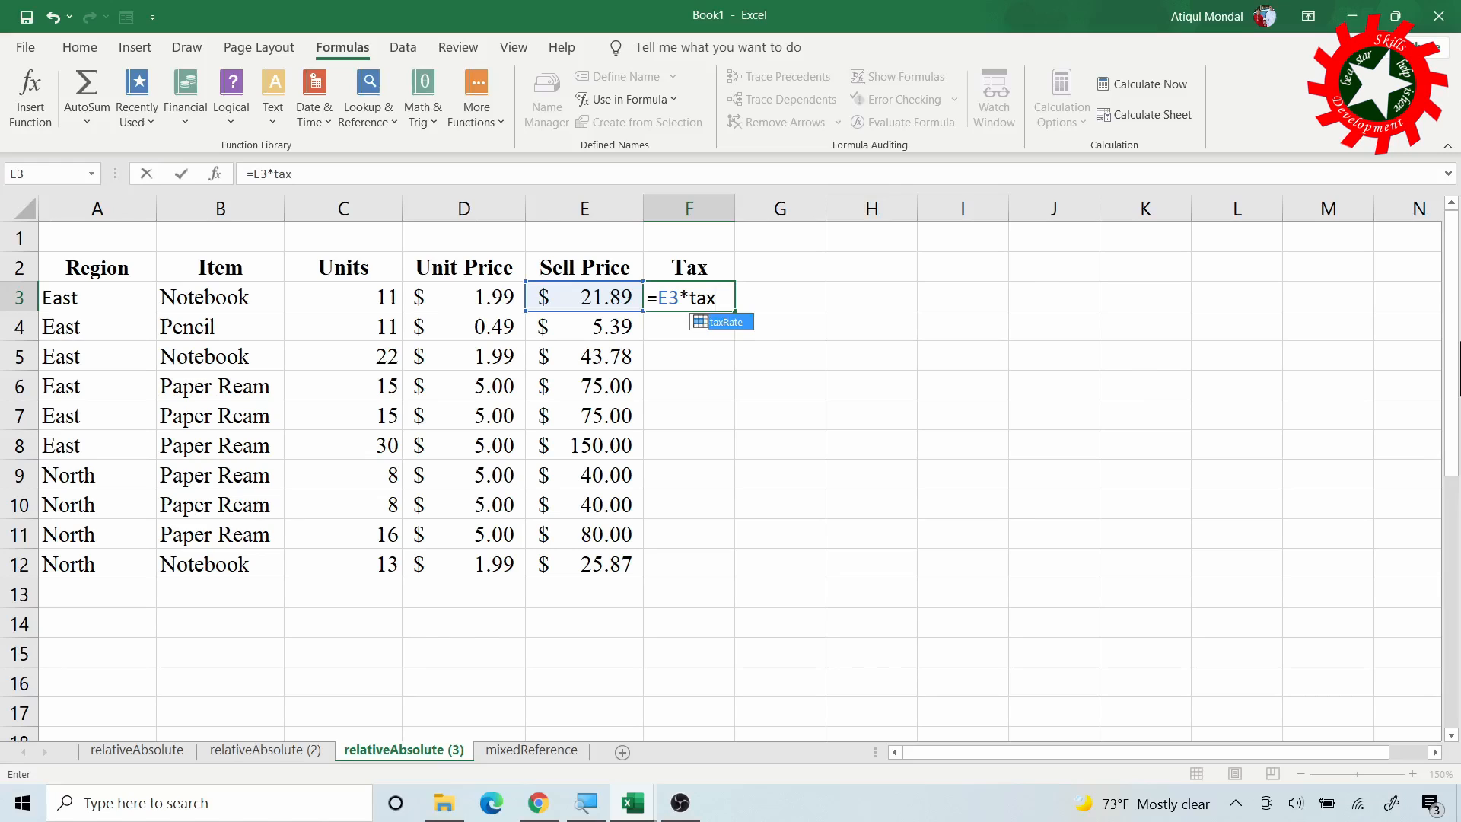
{"action": "key", "text": "Tab"}
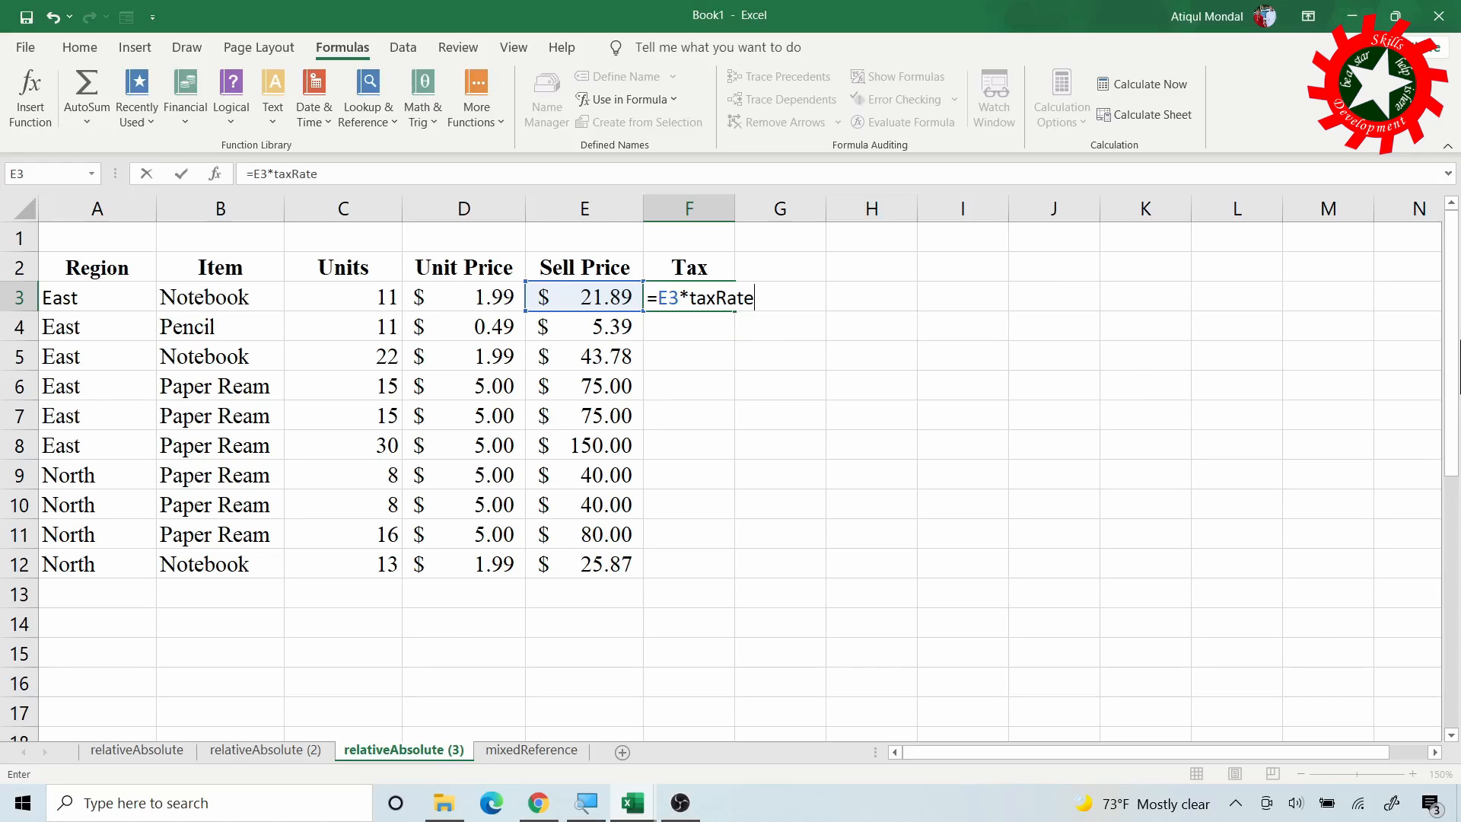
{"action": "key", "text": "Return"}
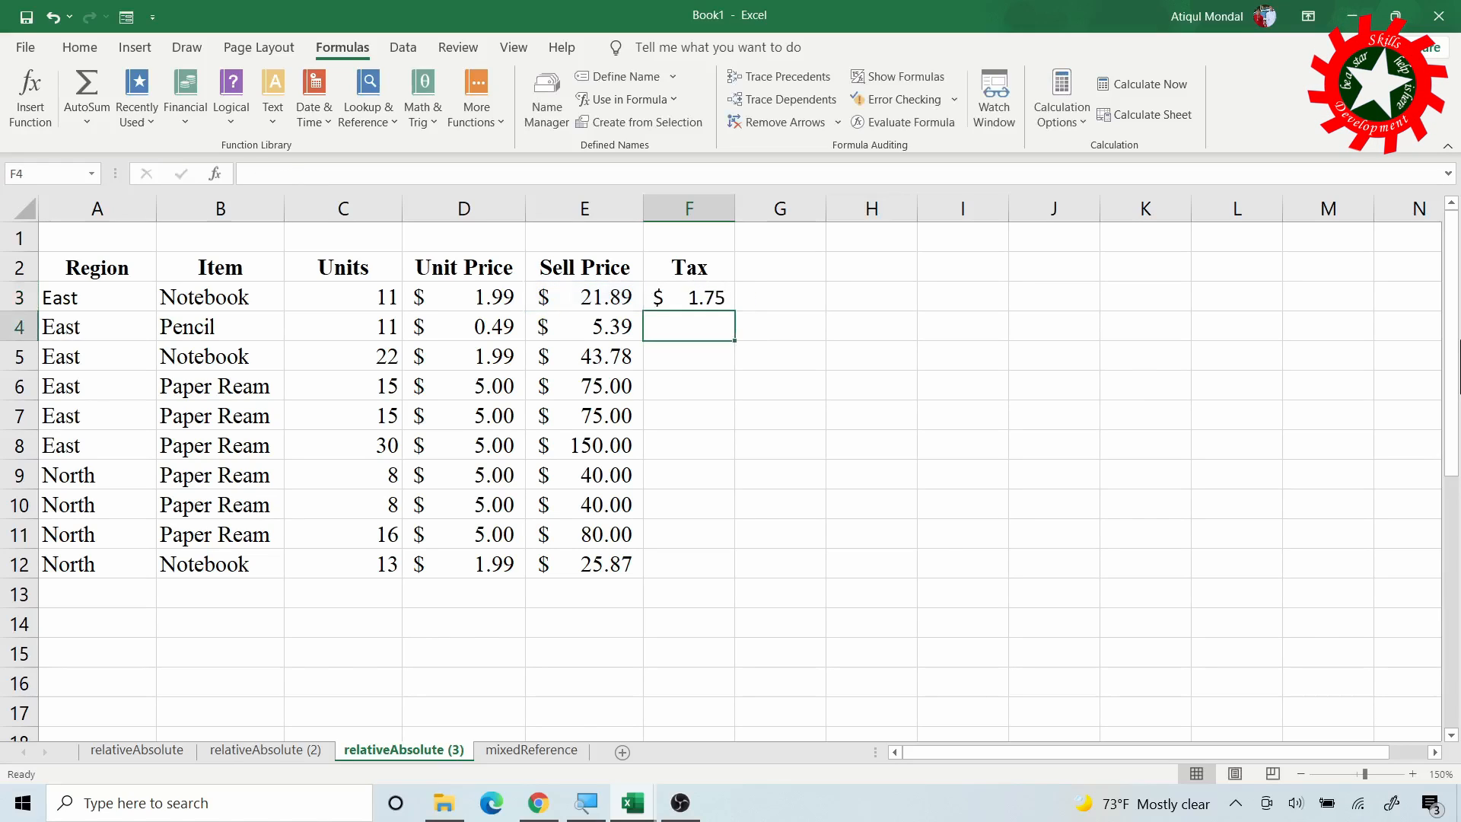
{"action": "left_click", "coordinate": [723, 297]}
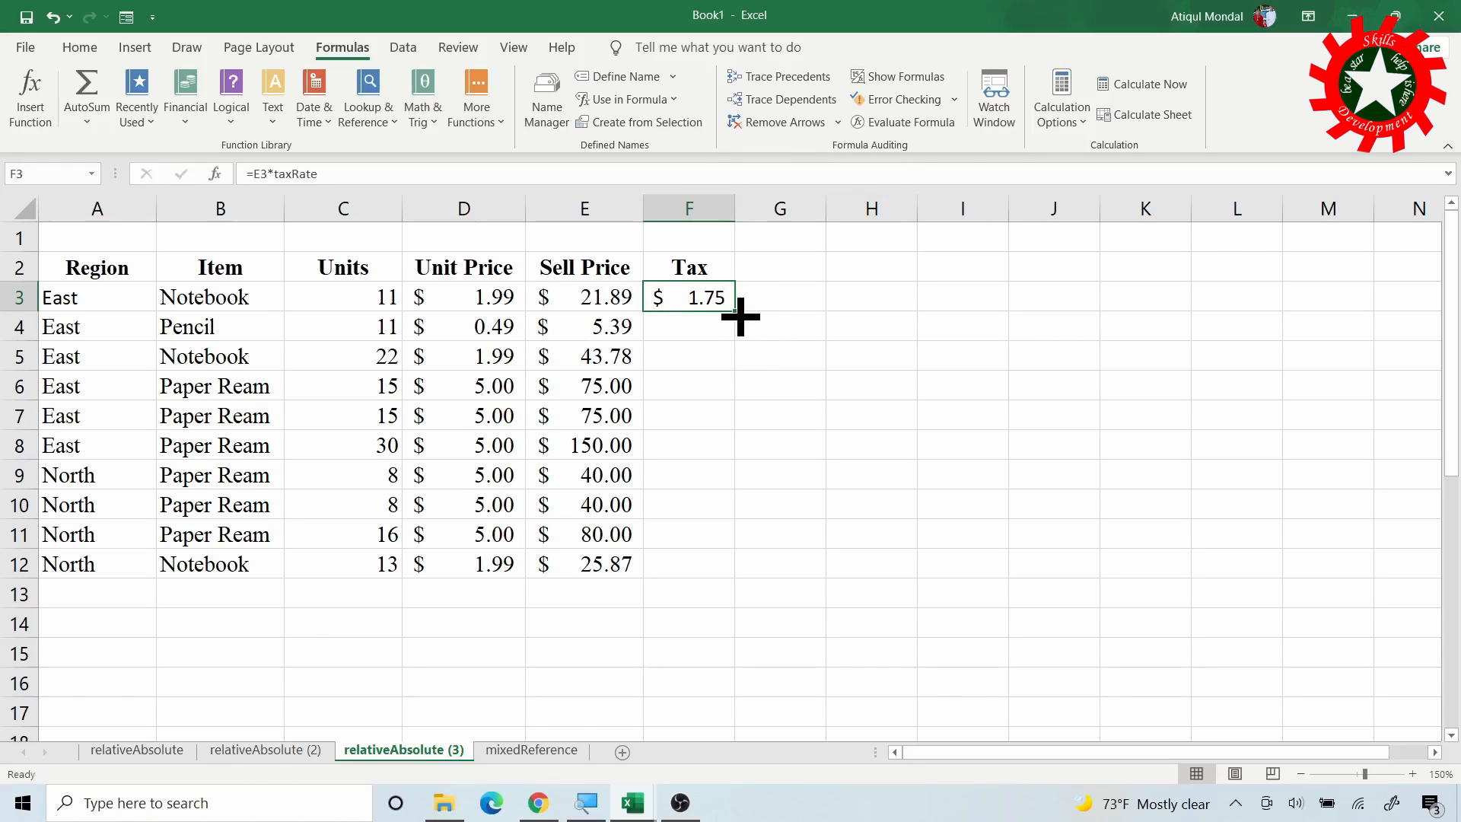
{"action": "double_click", "coordinate": [741, 317]}
{"action": "left_click", "coordinate": [704, 563]}
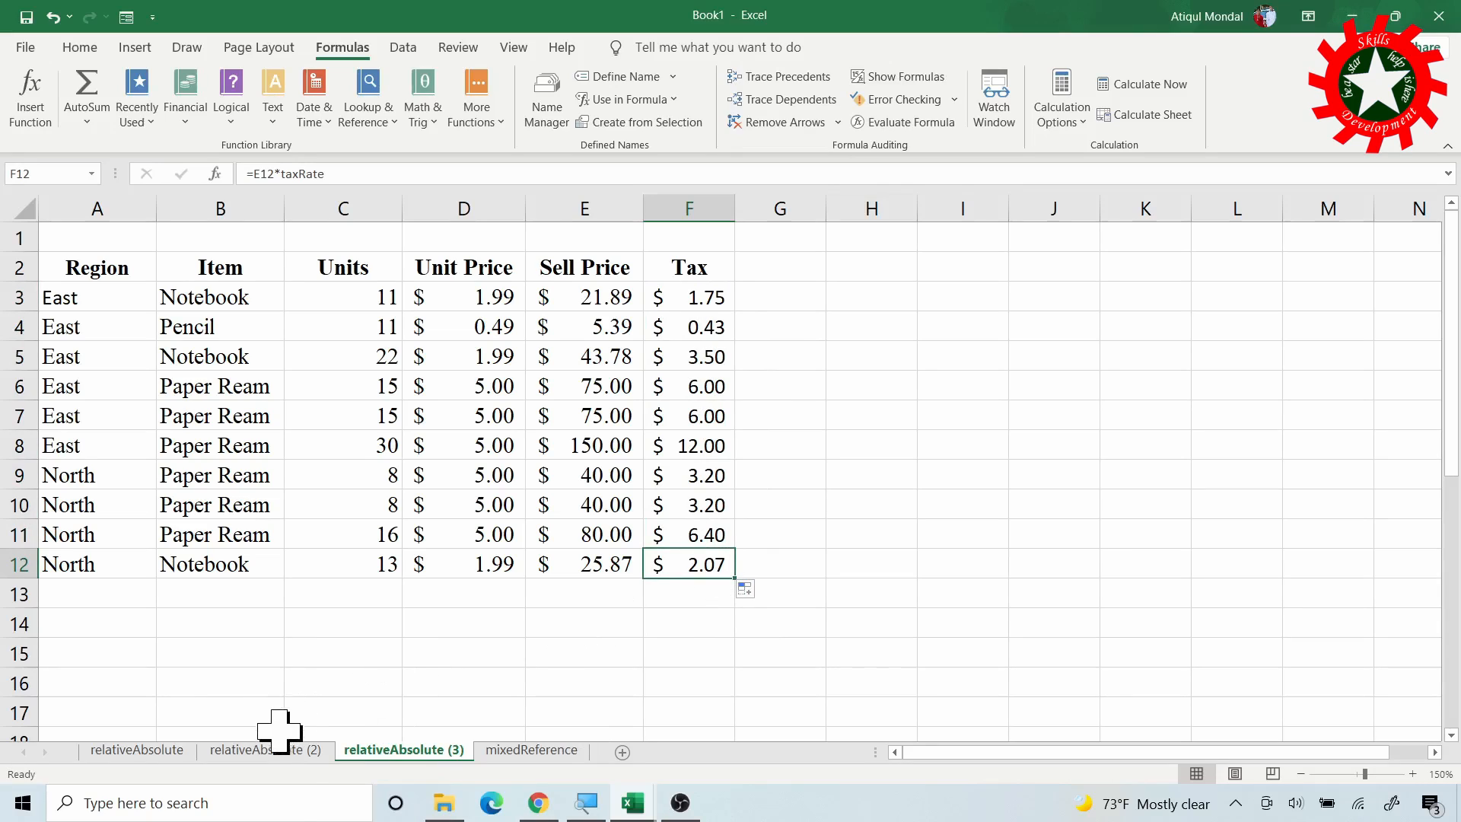
Confirm G1 is named taxRate on relativeAbsolute (2), then return and select H3:J10
{"action": "left_click", "coordinate": [277, 750]}
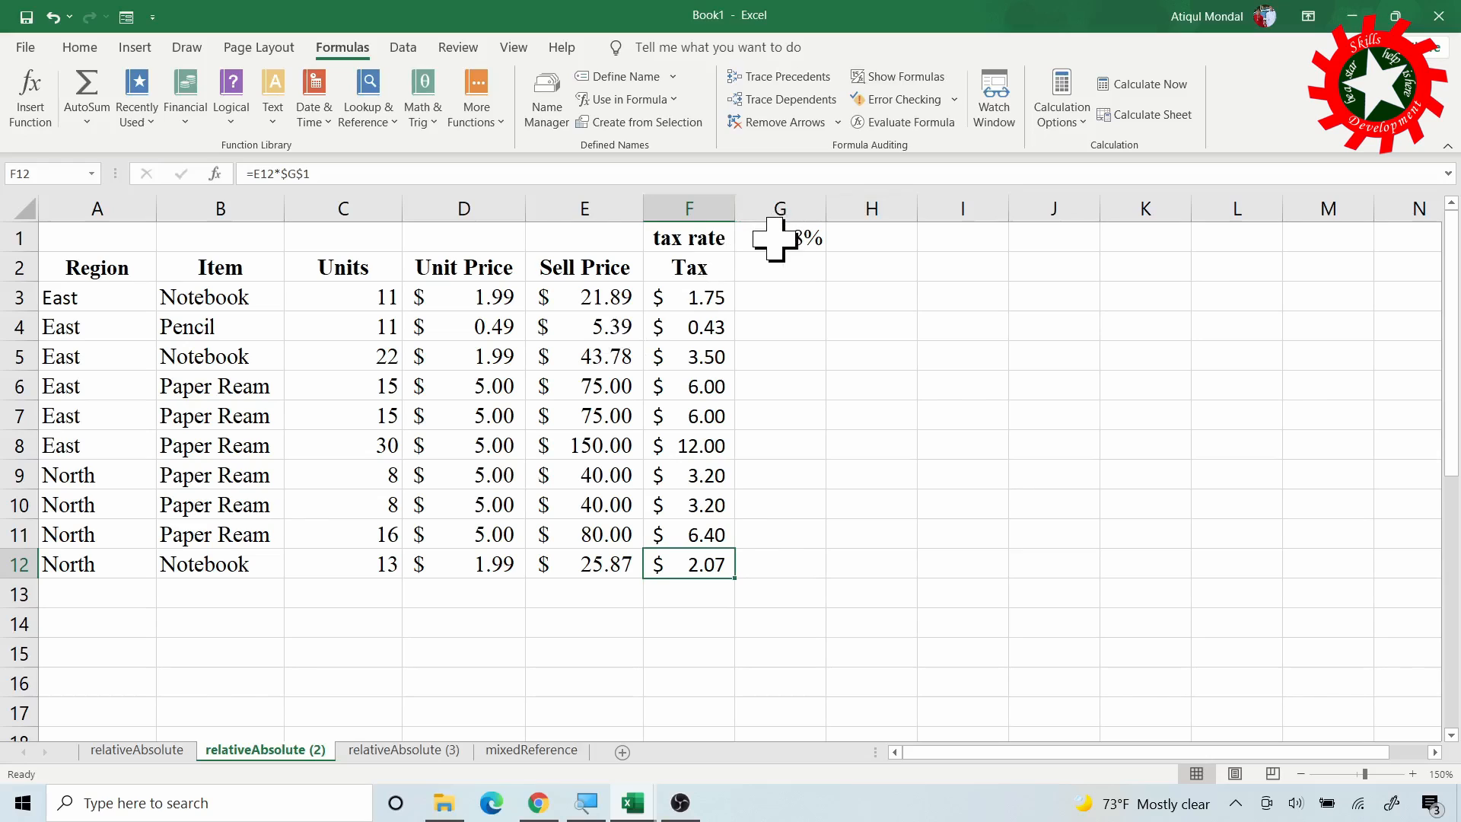
{"action": "left_click", "coordinate": [799, 244]}
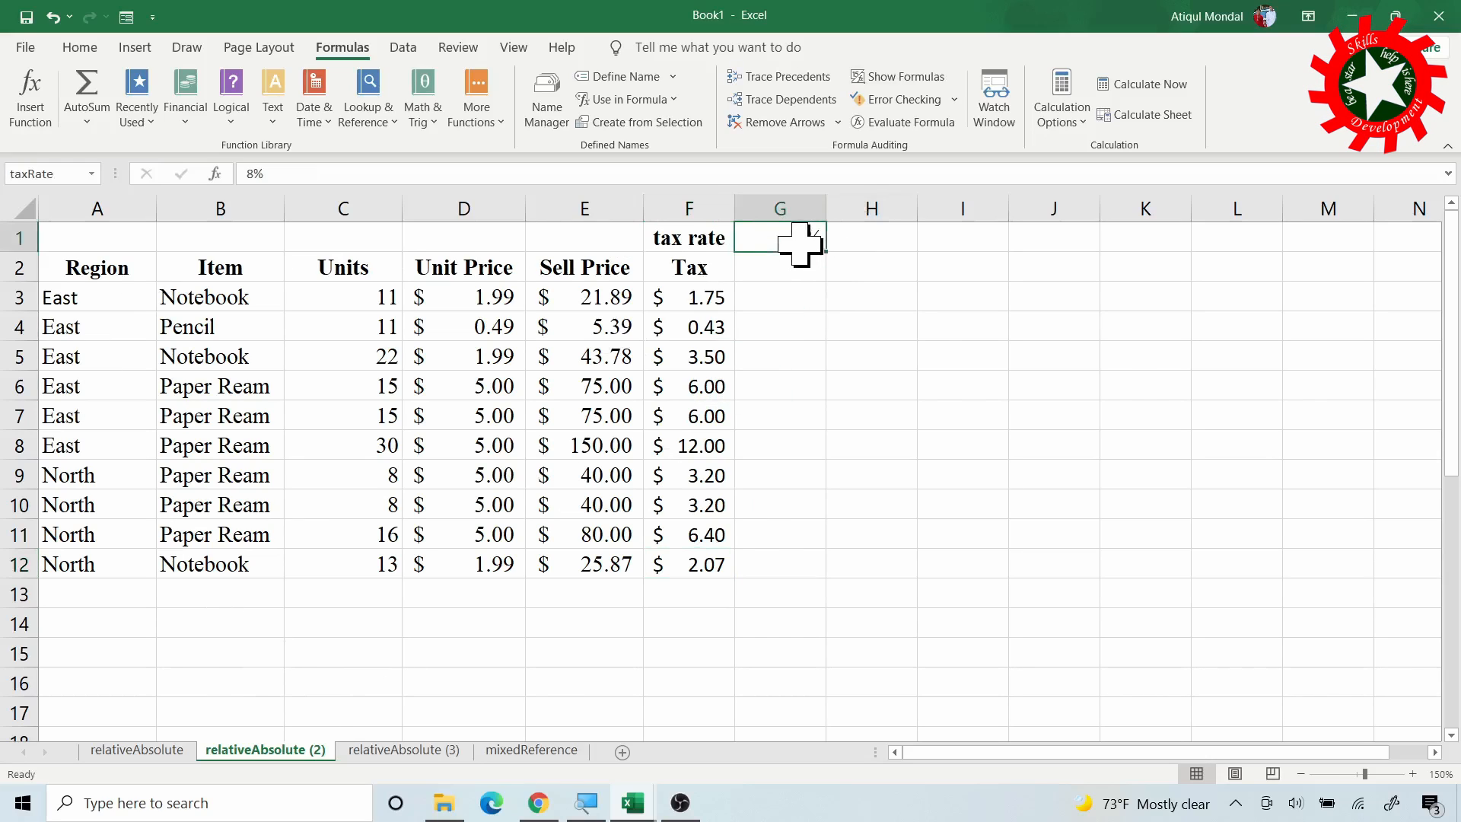
{"action": "left_click", "coordinate": [407, 750]}
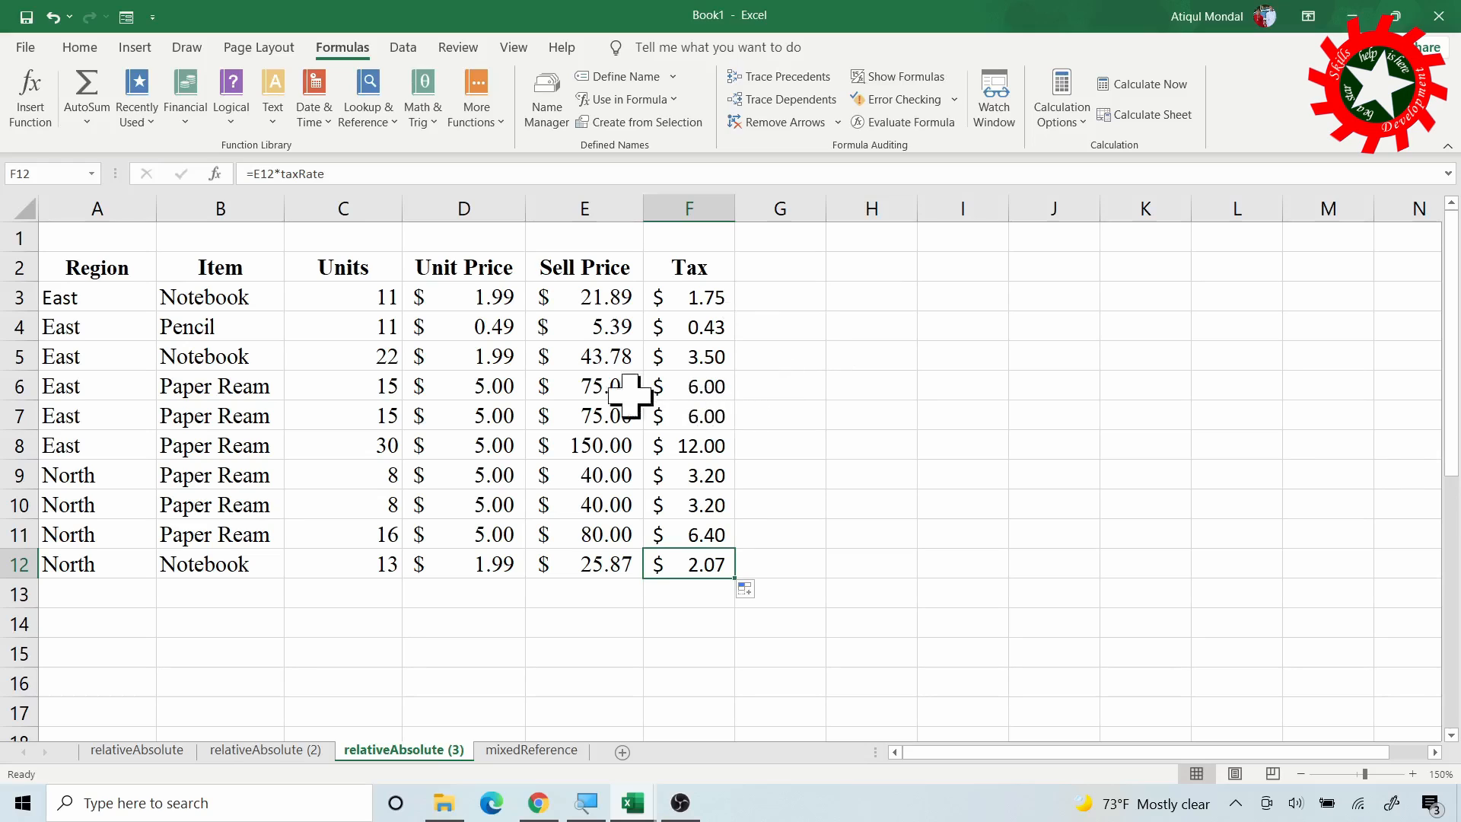
{"action": "left_click_drag", "start_coordinate": [837, 302], "coordinate": [1043, 511]}
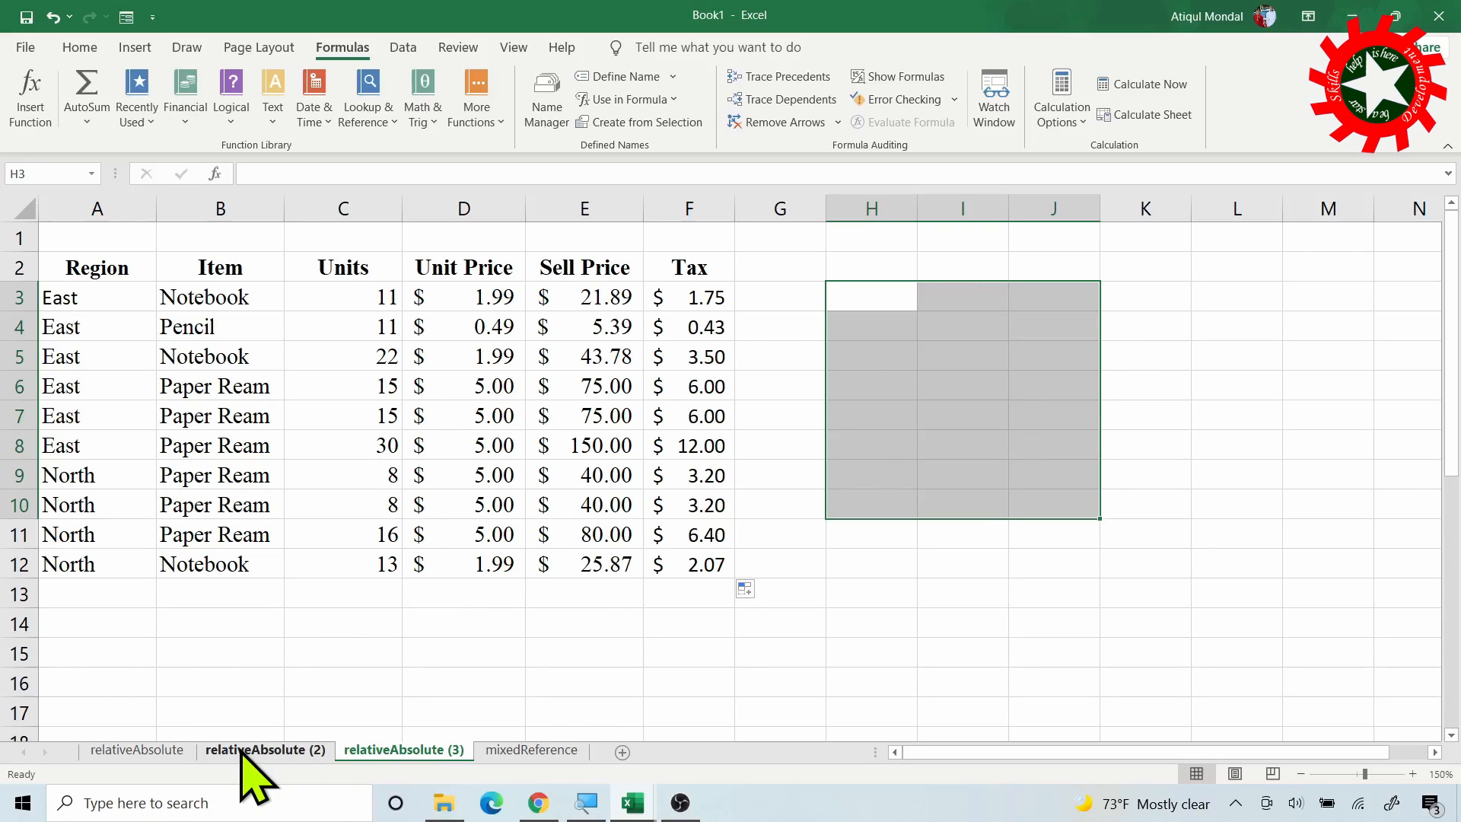
On mixedReference, sum C4:F4 into G4 and fill Sell Totals down to G7
{"action": "left_click", "coordinate": [522, 750]}
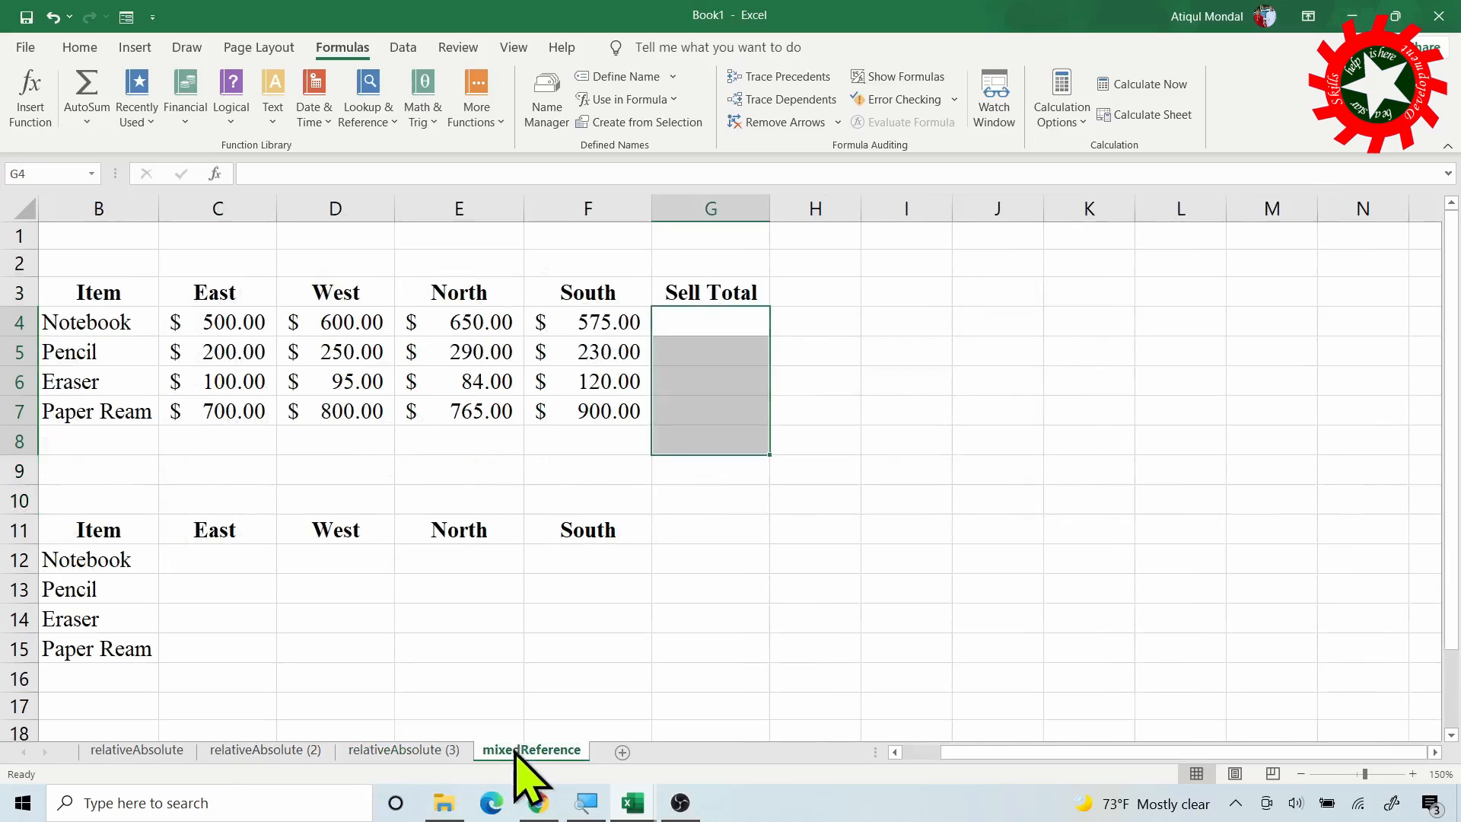
{"action": "left_click", "coordinate": [712, 324]}
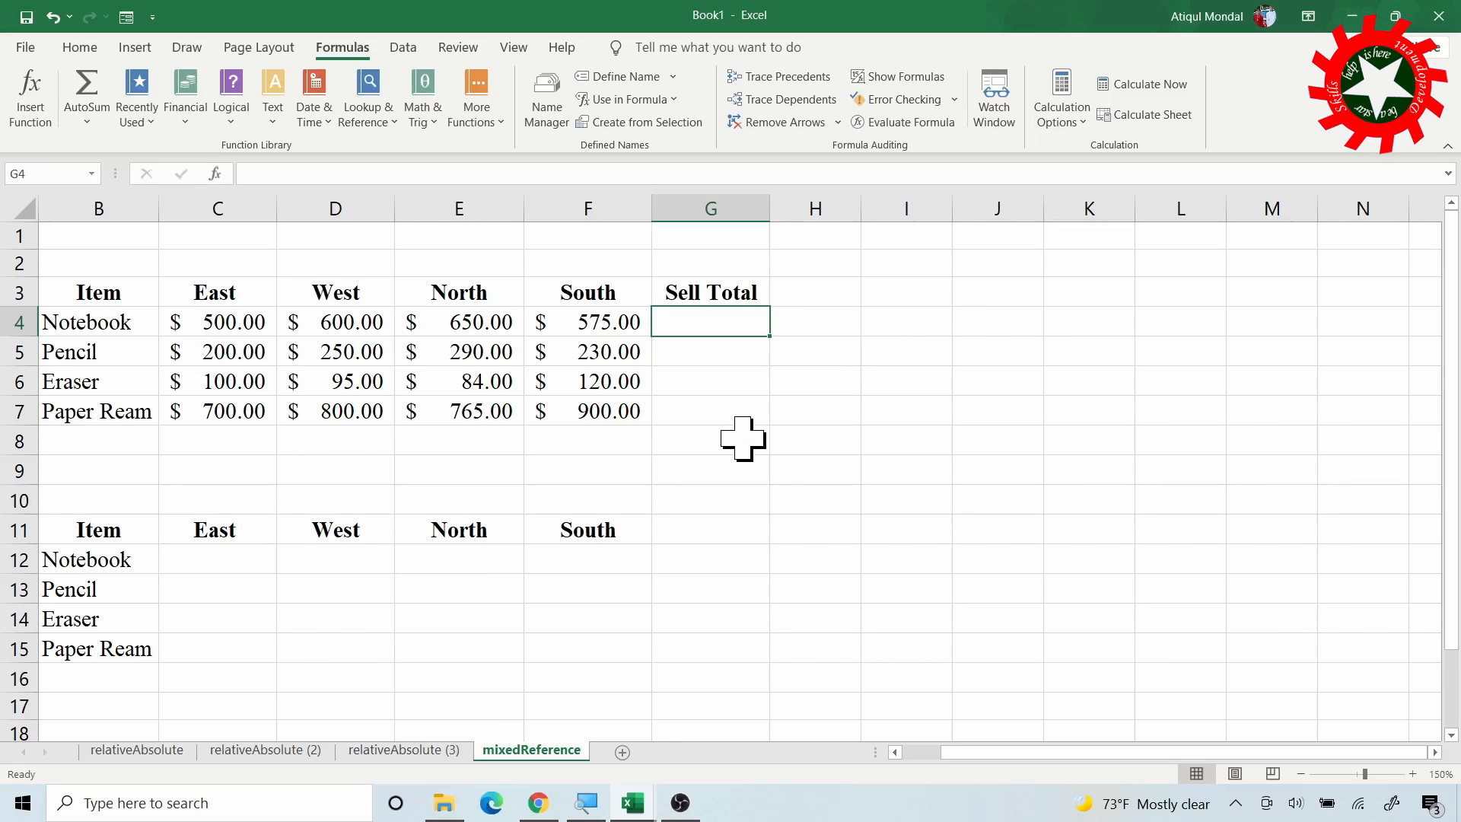
{"action": "key", "text": "alt+equal"}
{"action": "key", "text": "Return"}
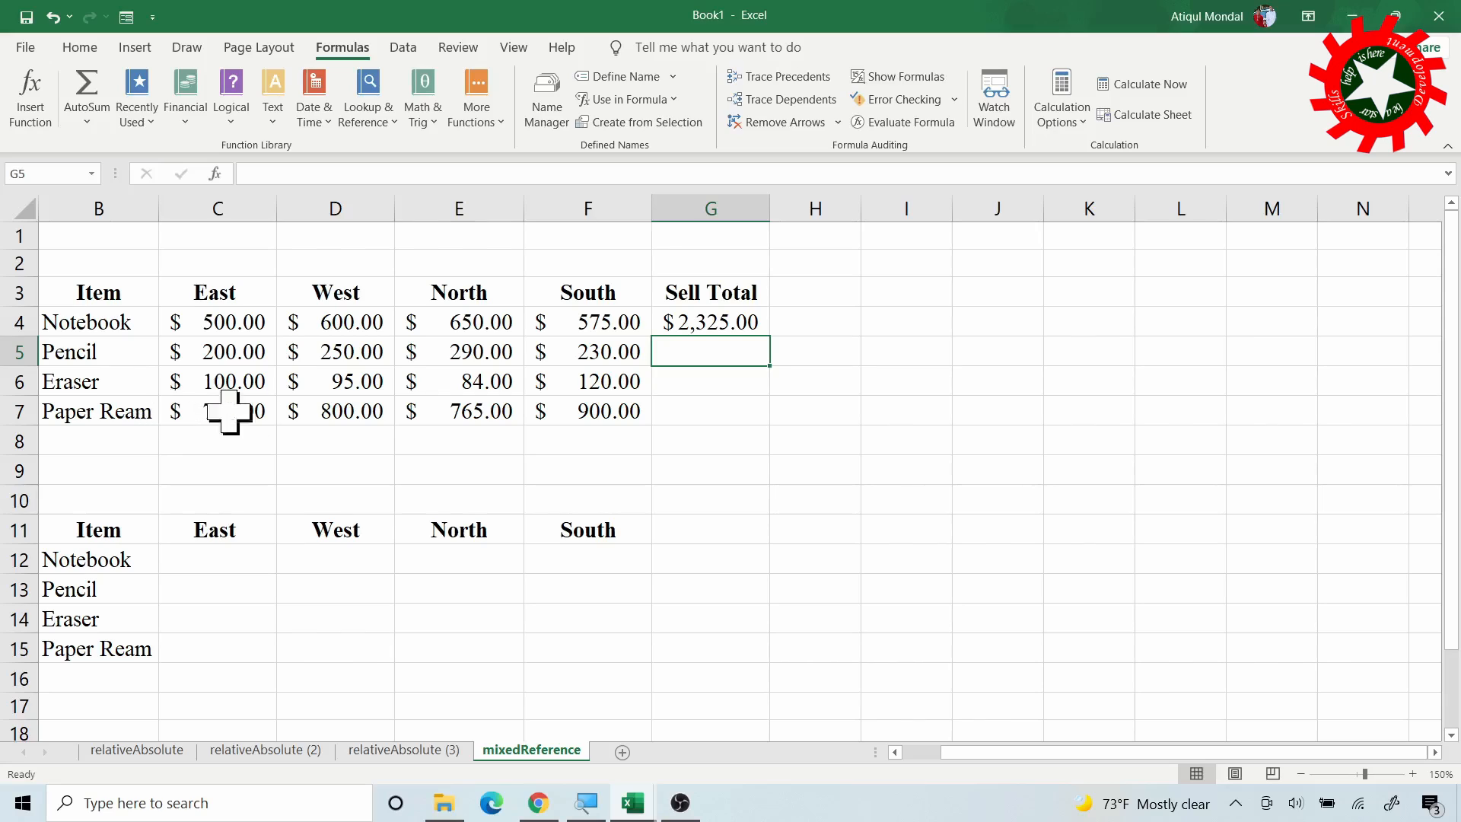
{"action": "left_click", "coordinate": [706, 318]}
{"action": "left_click_drag", "start_coordinate": [777, 336], "coordinate": [675, 414]}
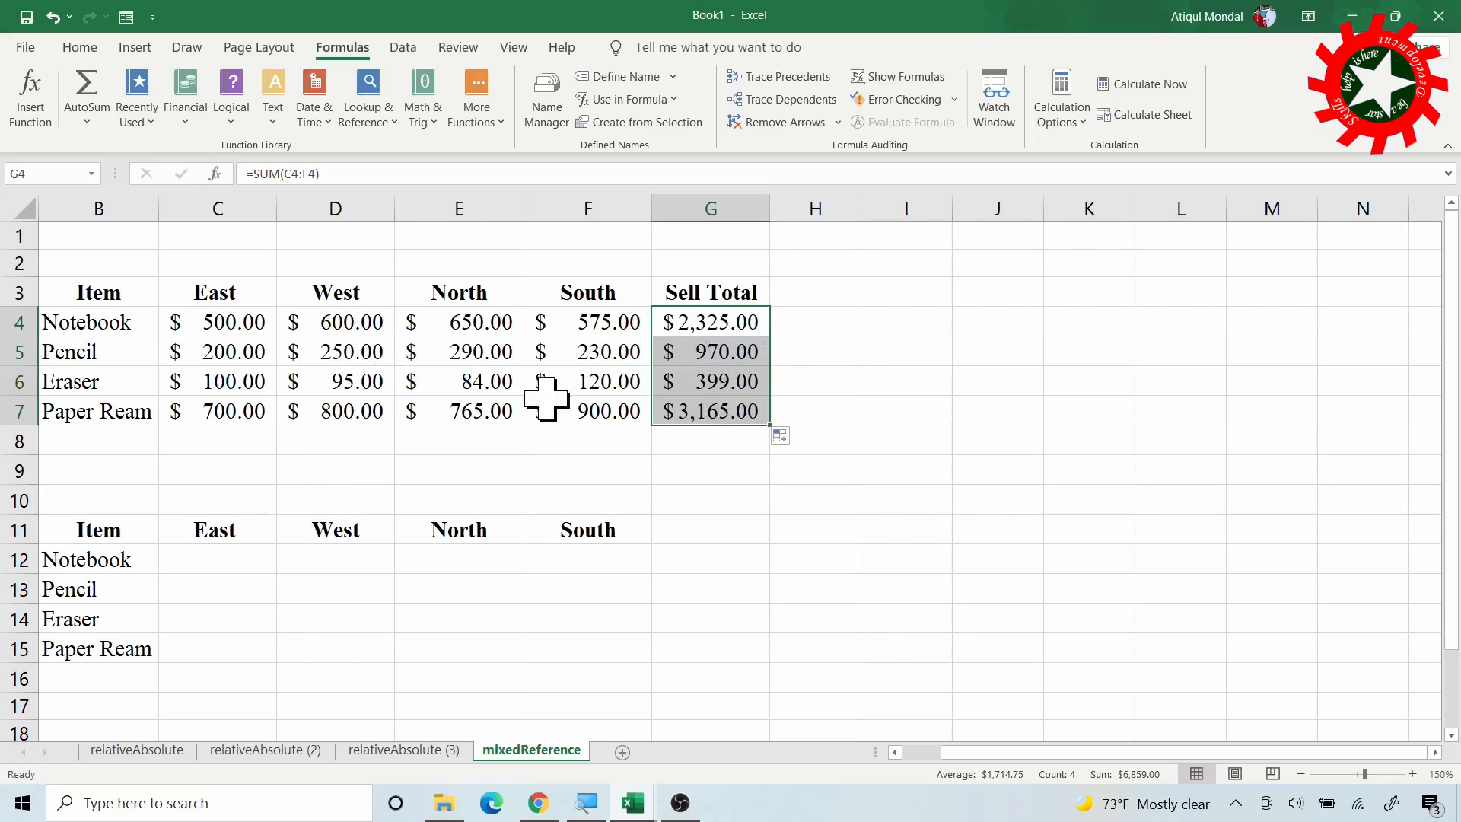
{"action": "left_click", "coordinate": [232, 560]}
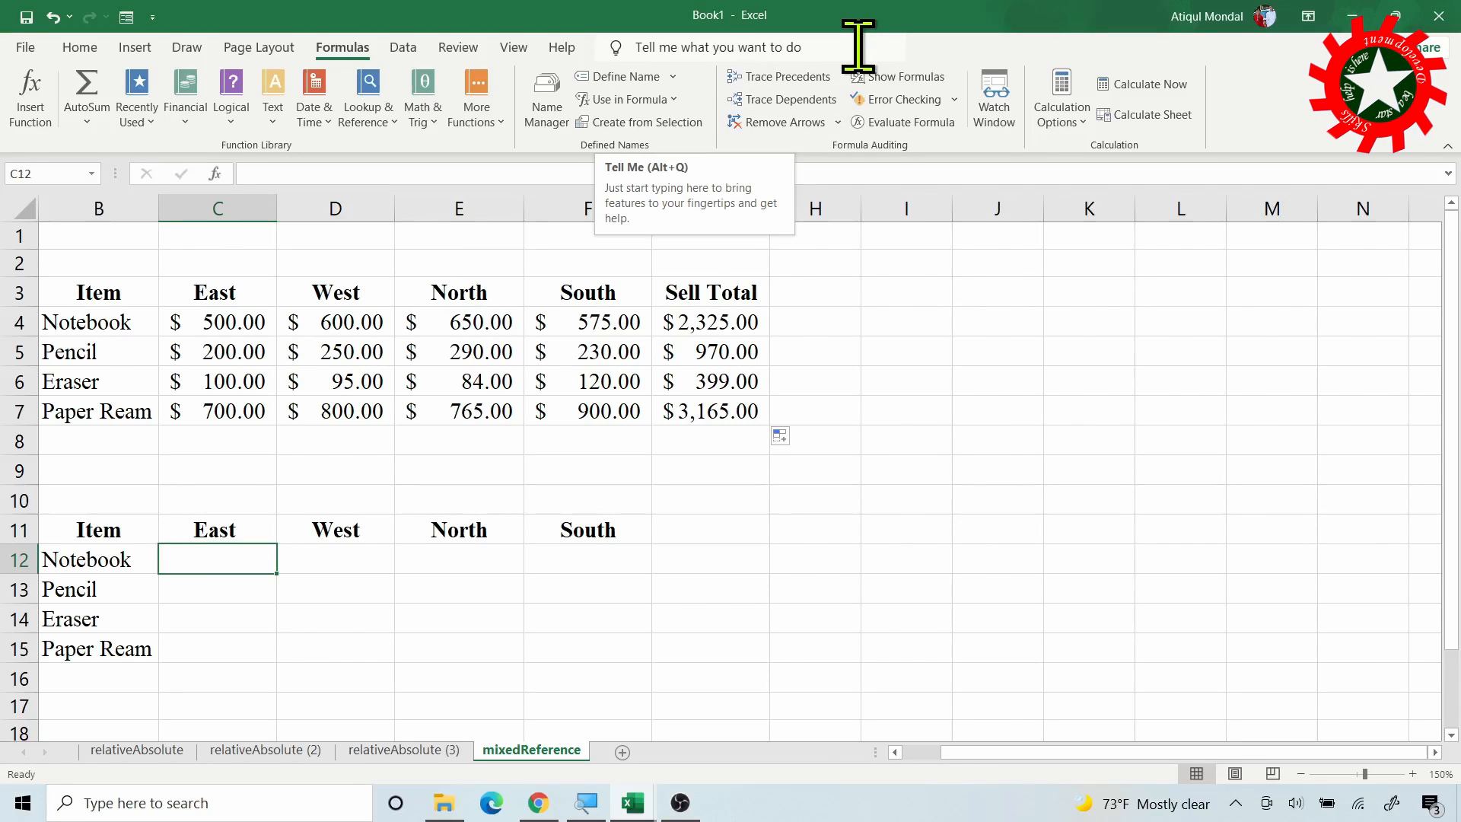
Enter =C4/G4 in C12 for Notebook's East share
{"action": "type", "text": "="}
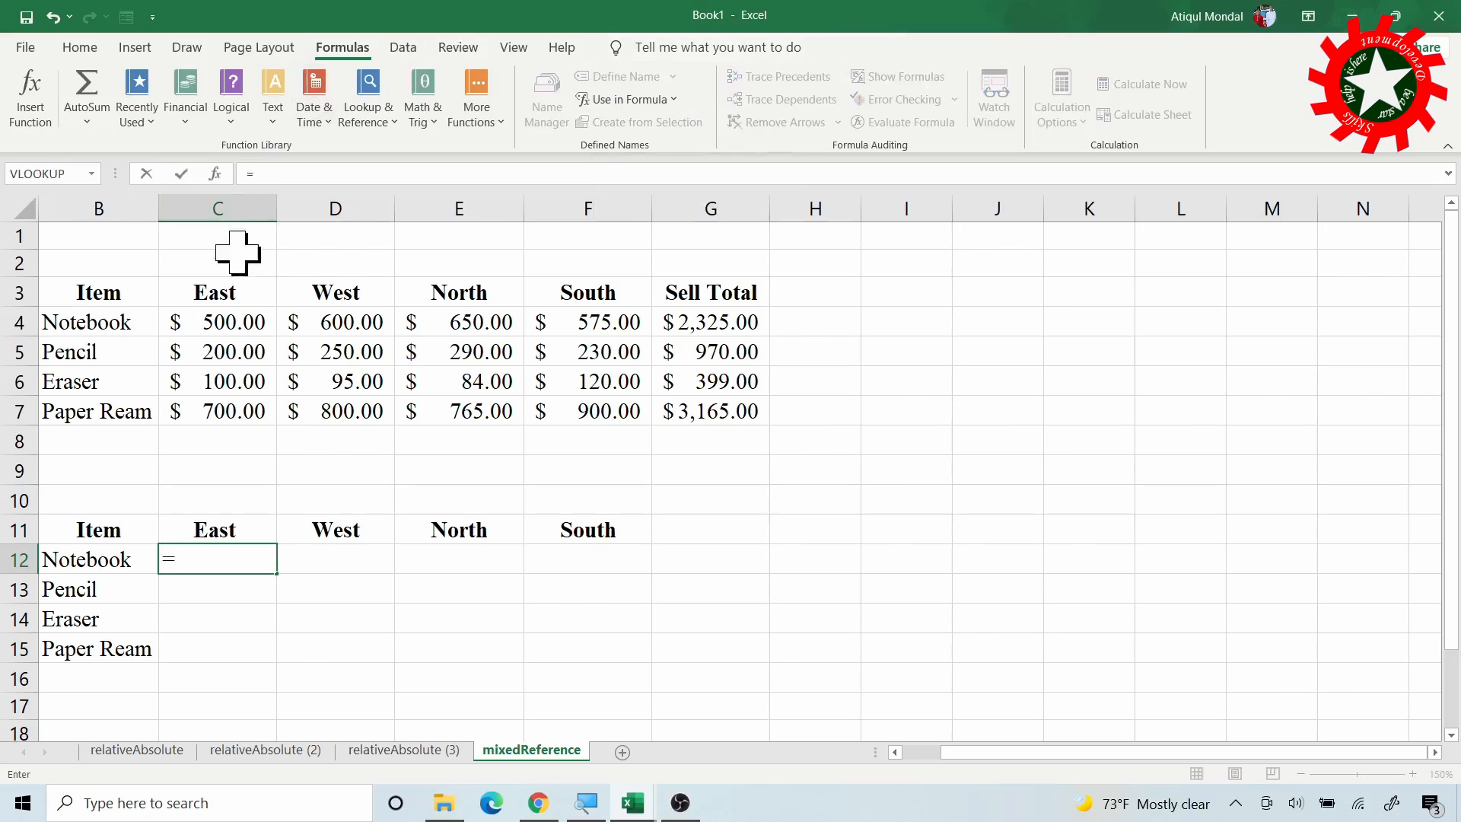
{"action": "left_click", "coordinate": [245, 328]}
{"action": "type", "text": "/"}
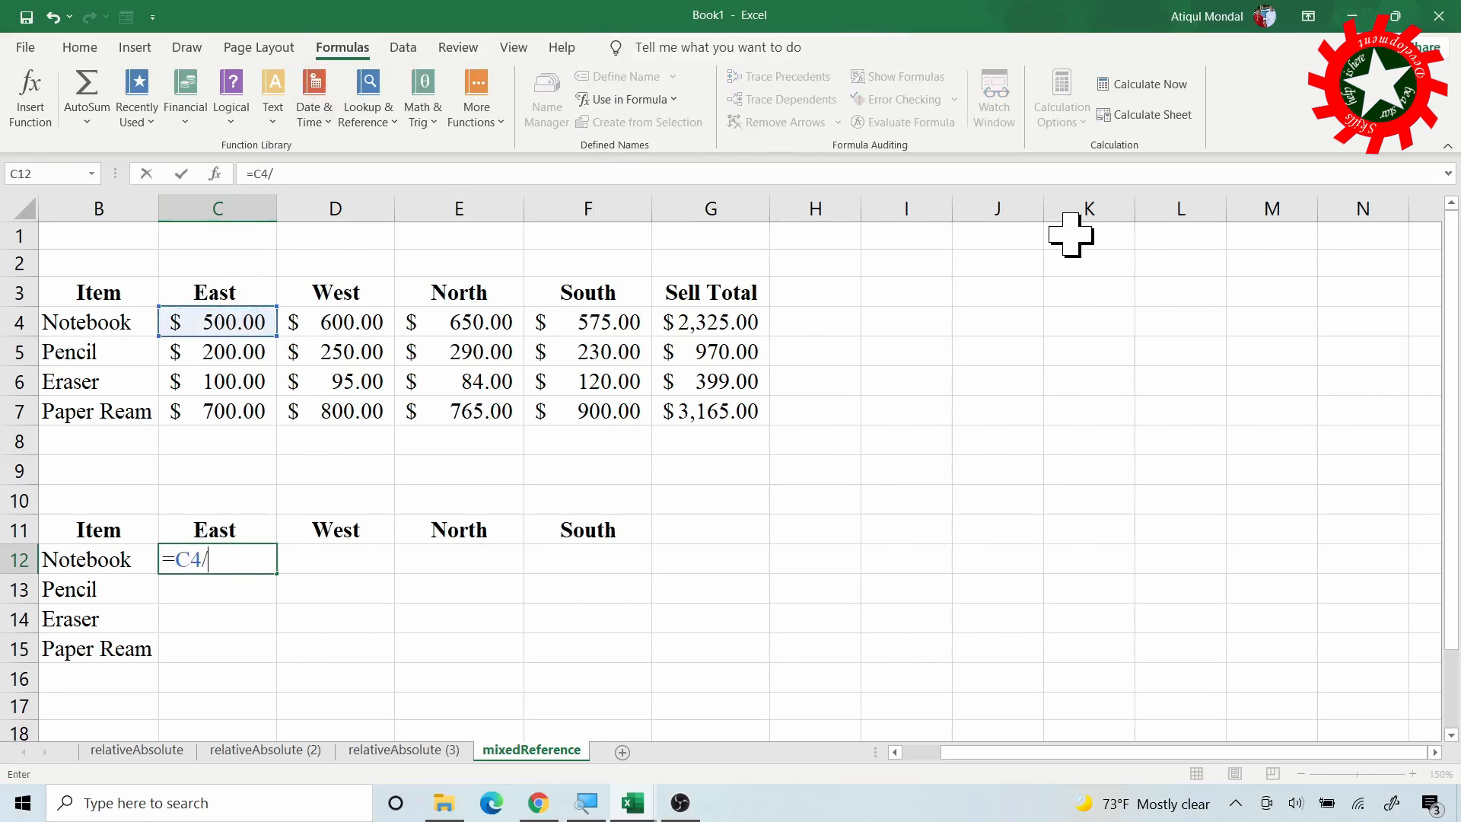
{"action": "left_click", "coordinate": [716, 324]}
{"action": "key", "text": "Return"}
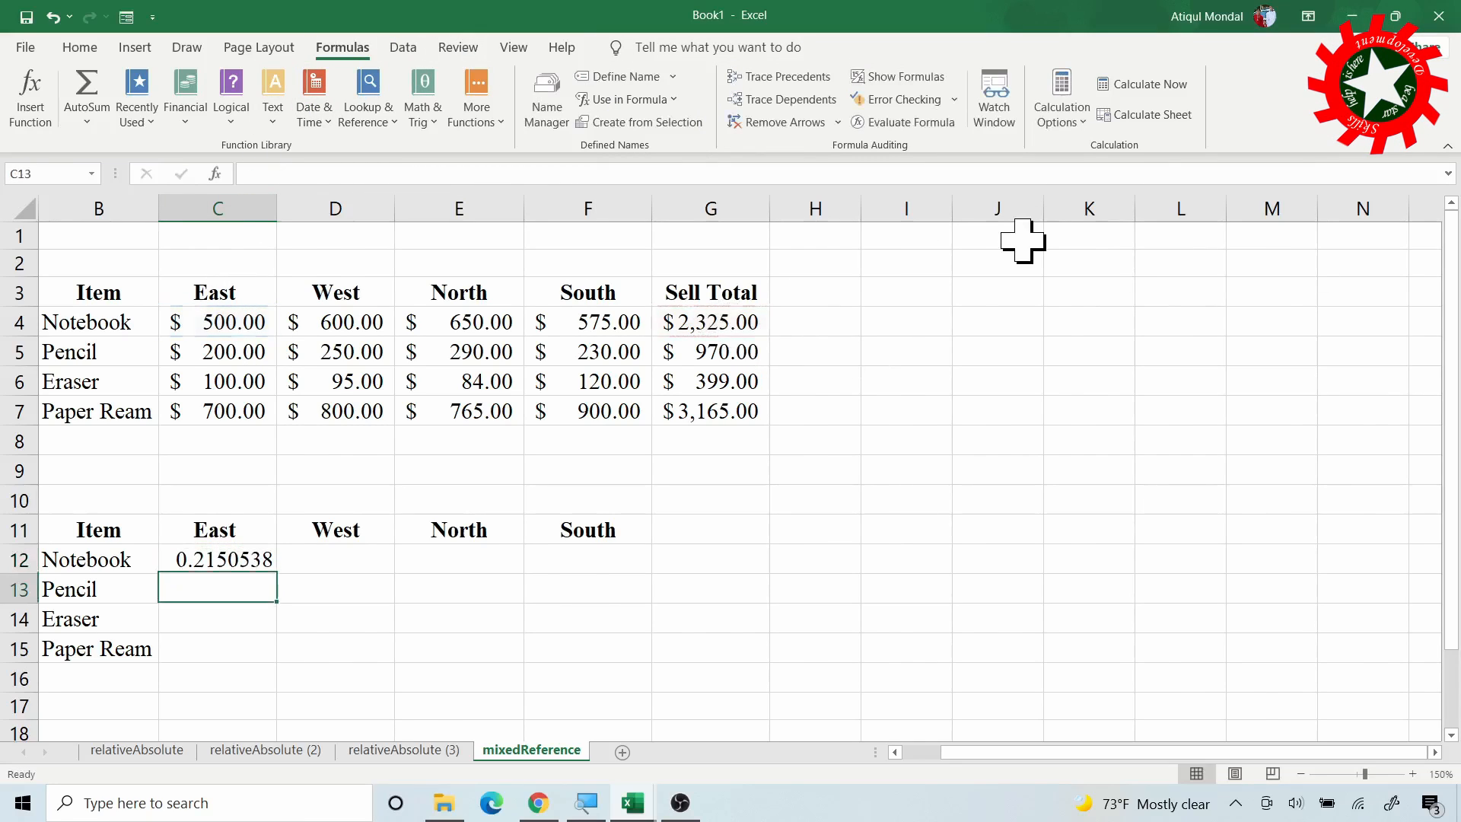
{"action": "left_click", "coordinate": [263, 560]}
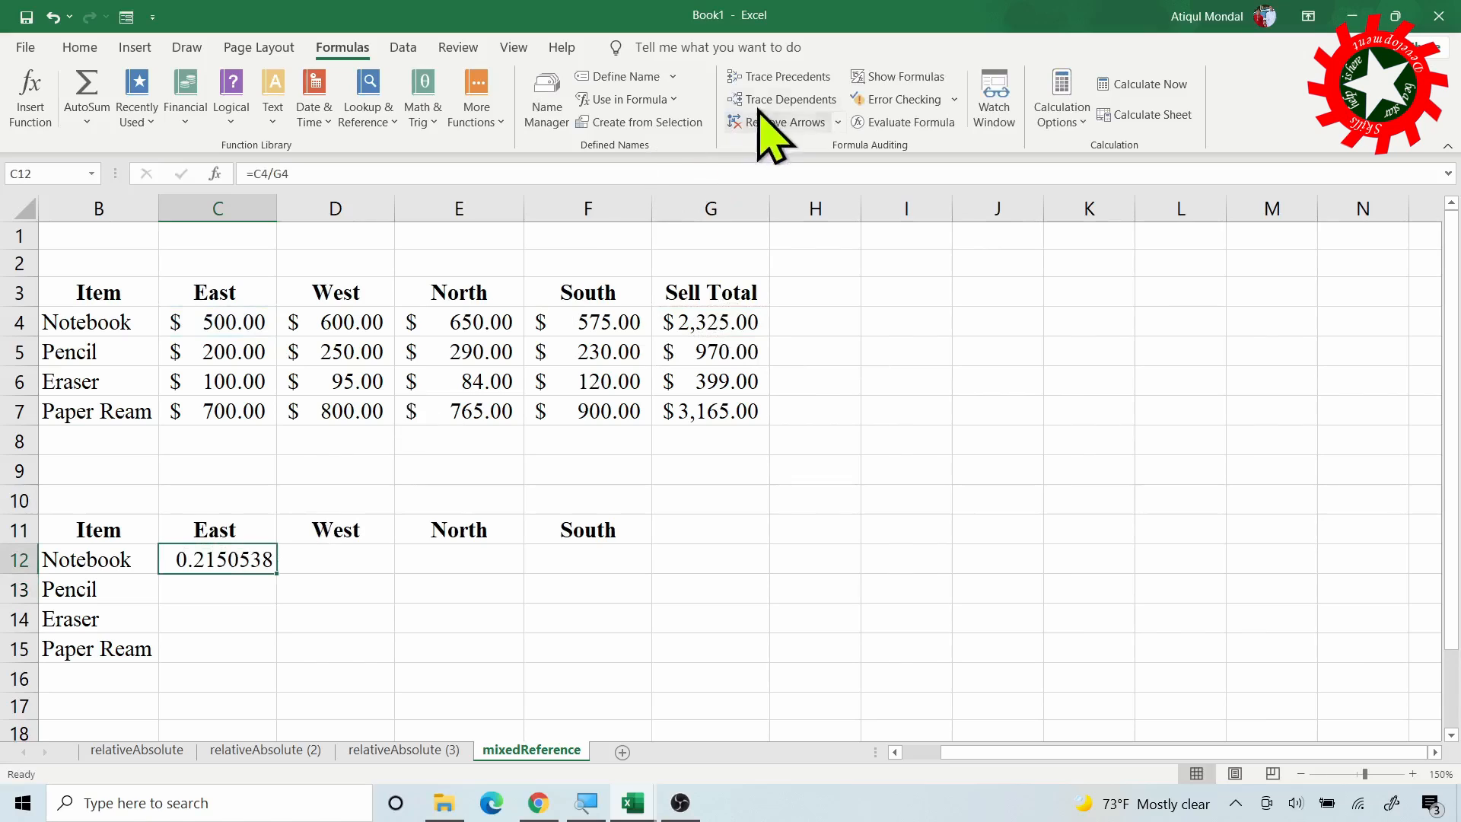
Format C12 as a percentage (22%) and copy it across to F12
{"action": "left_click", "coordinate": [82, 48]}
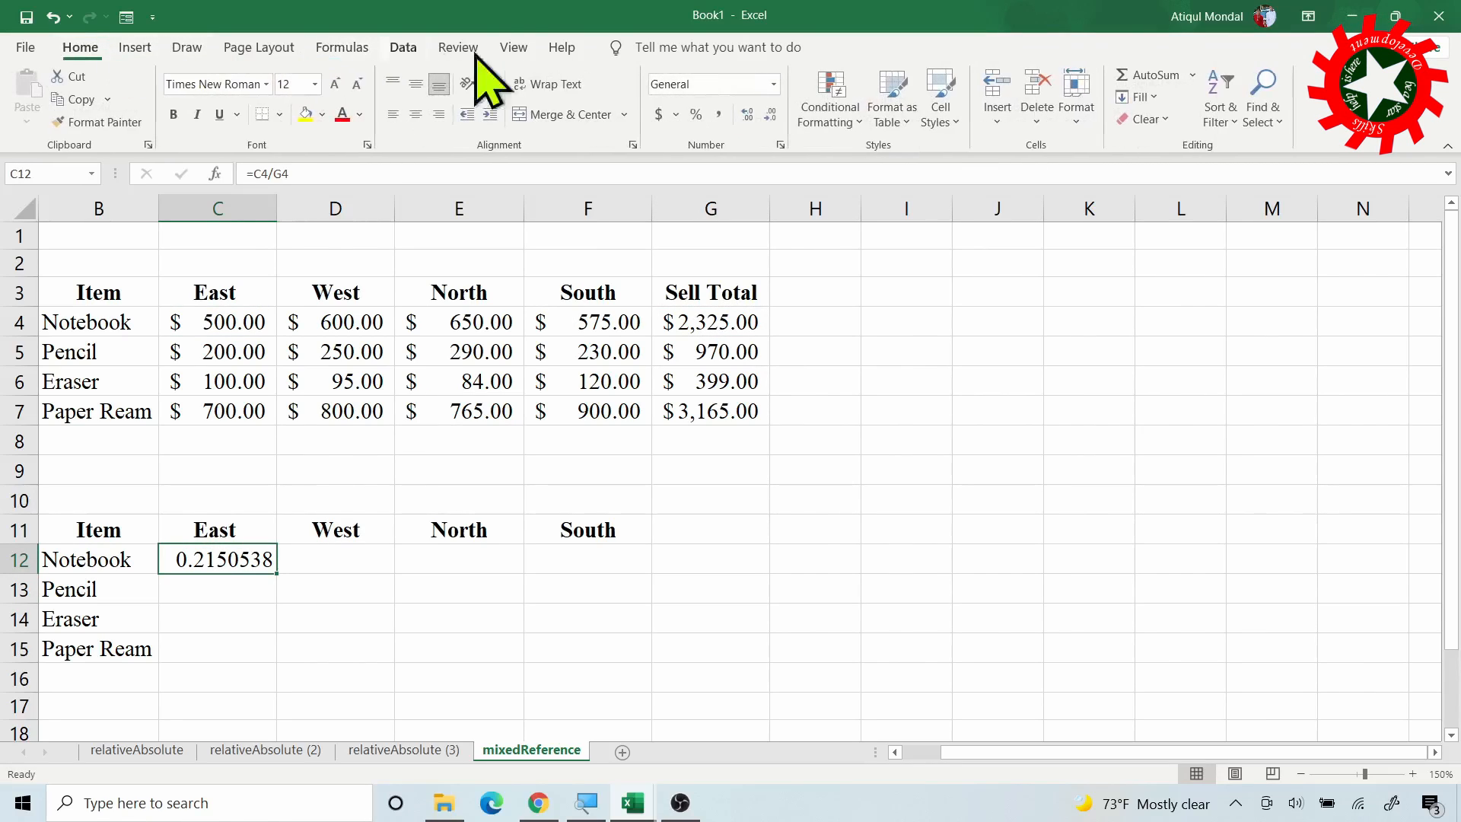
{"action": "left_click", "coordinate": [695, 116]}
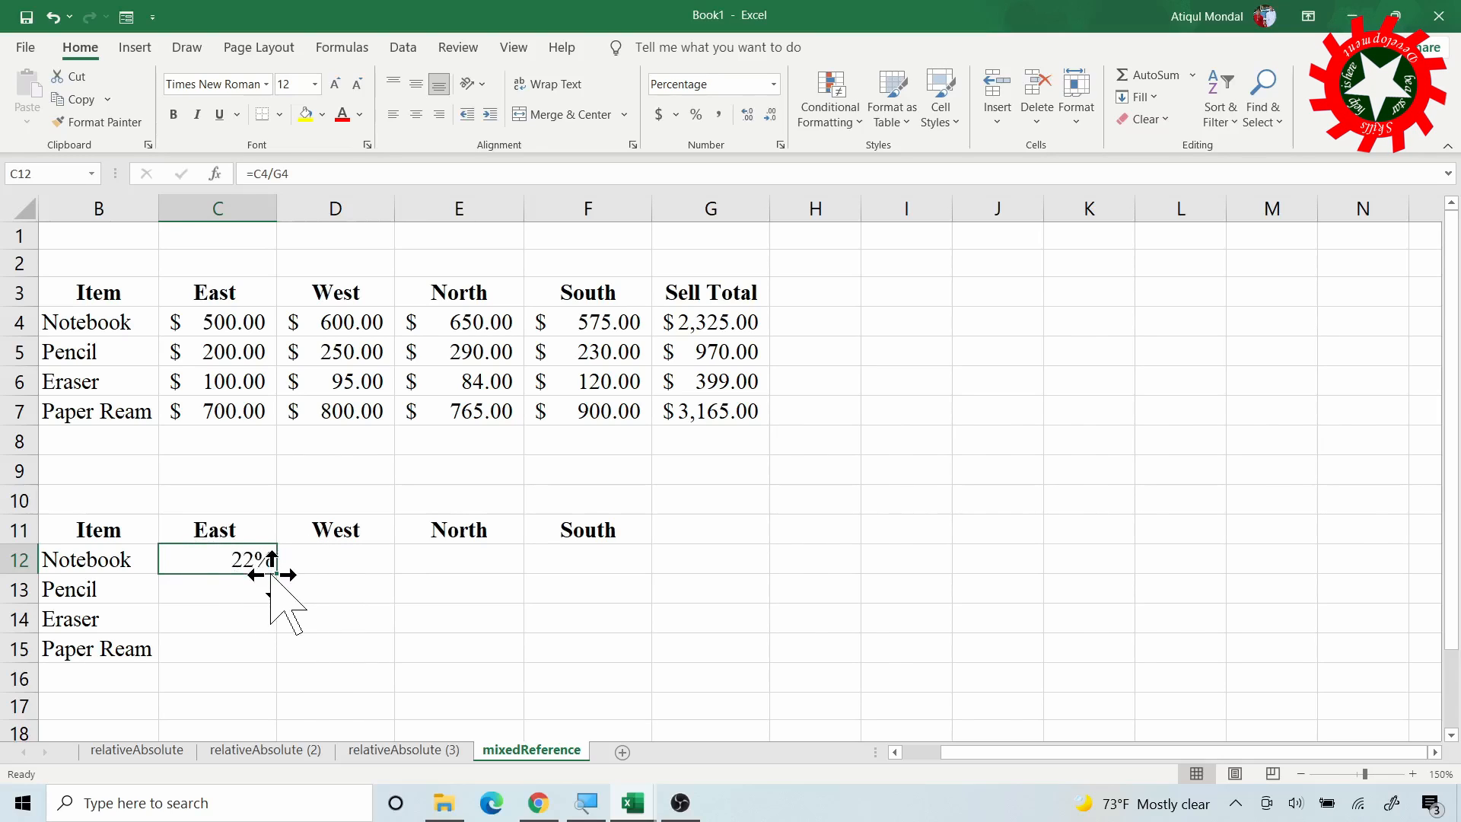
{"action": "left_click_drag", "start_coordinate": [279, 578], "coordinate": [607, 572]}
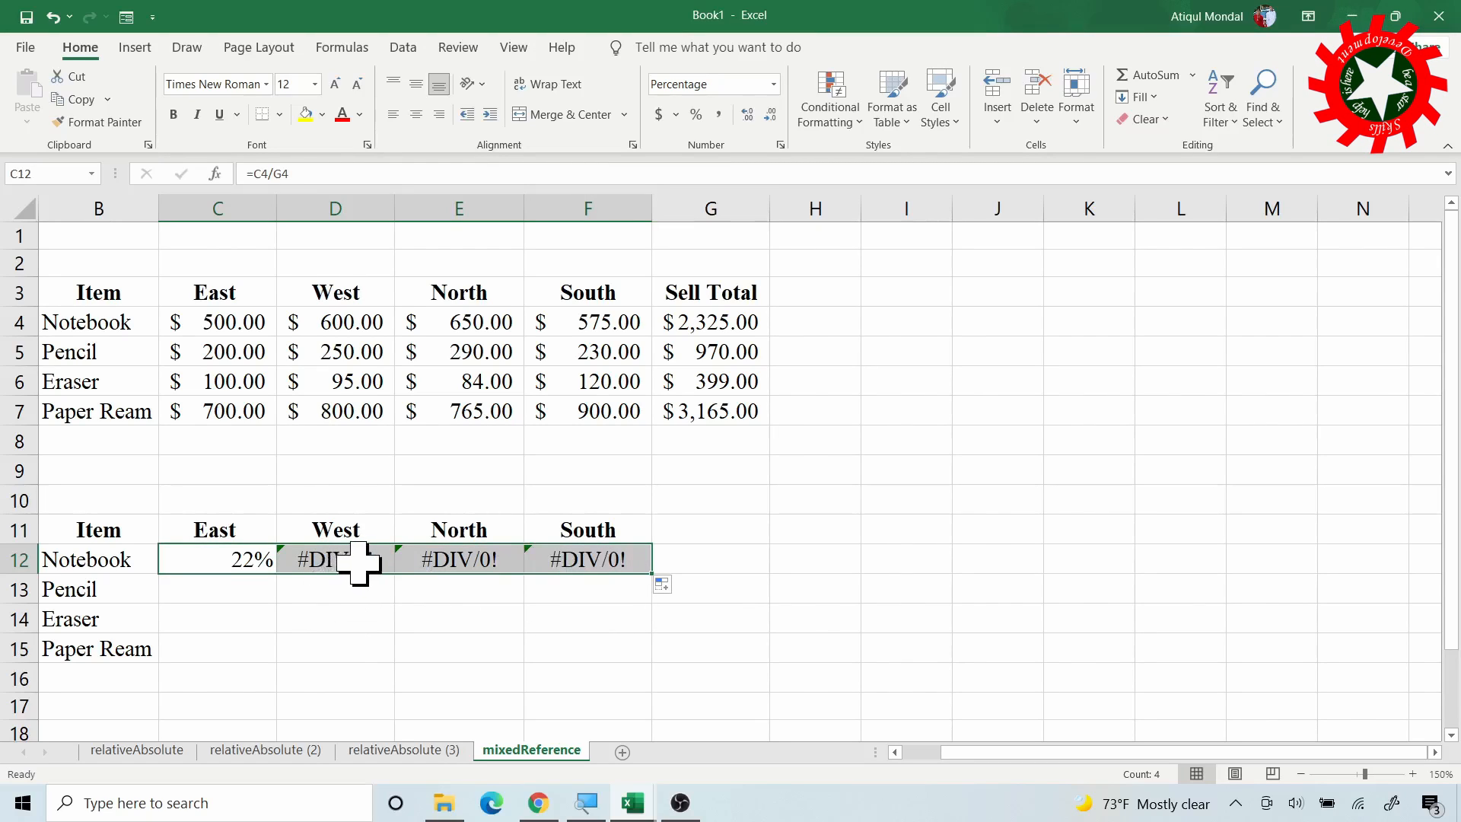
Compare C12's =C4/G4 with D12's =D4/H4 and G4's sum, then reselect C12
{"action": "left_click", "coordinate": [354, 563]}
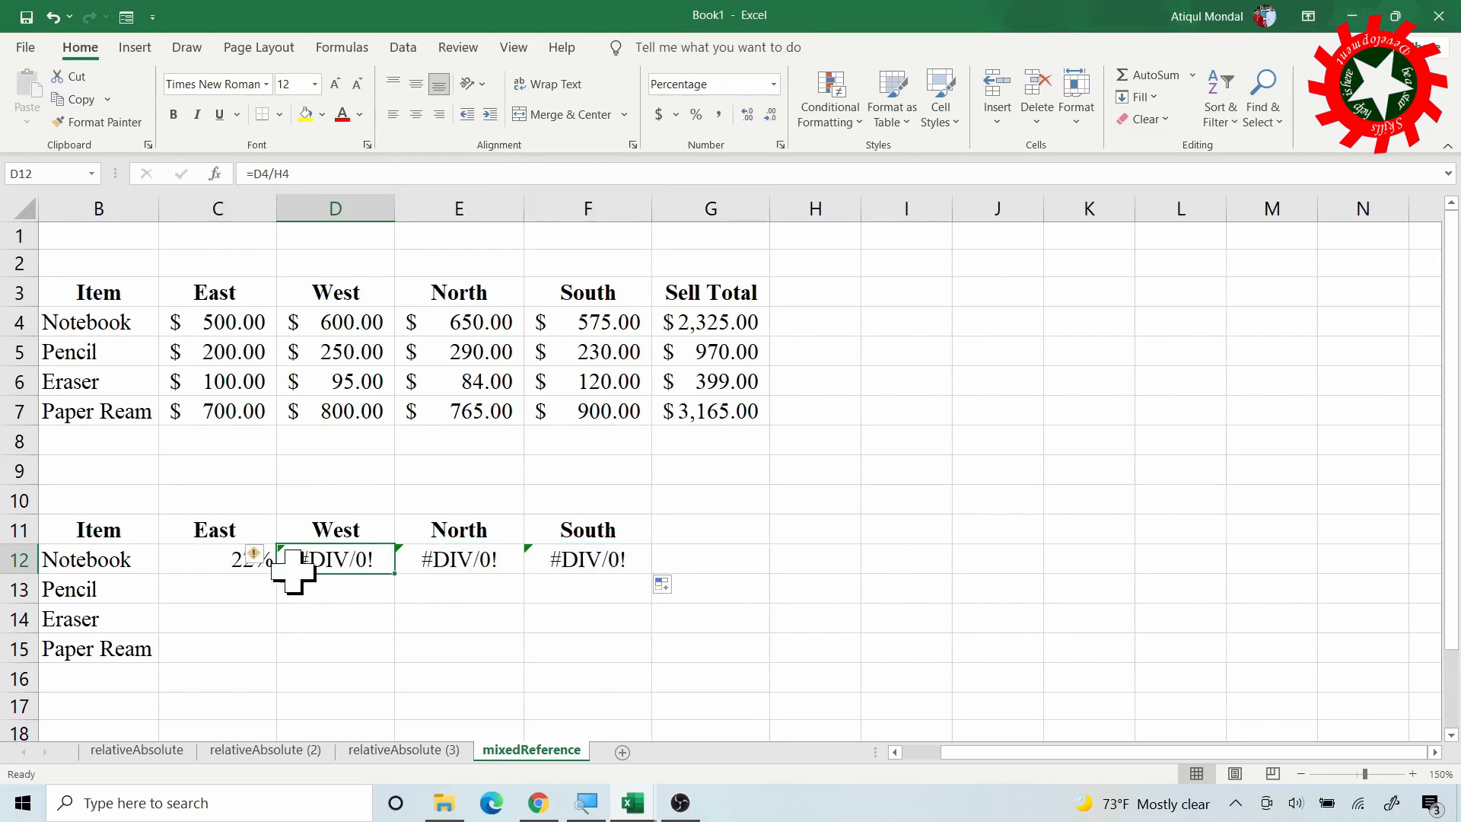
{"action": "left_click", "coordinate": [232, 567]}
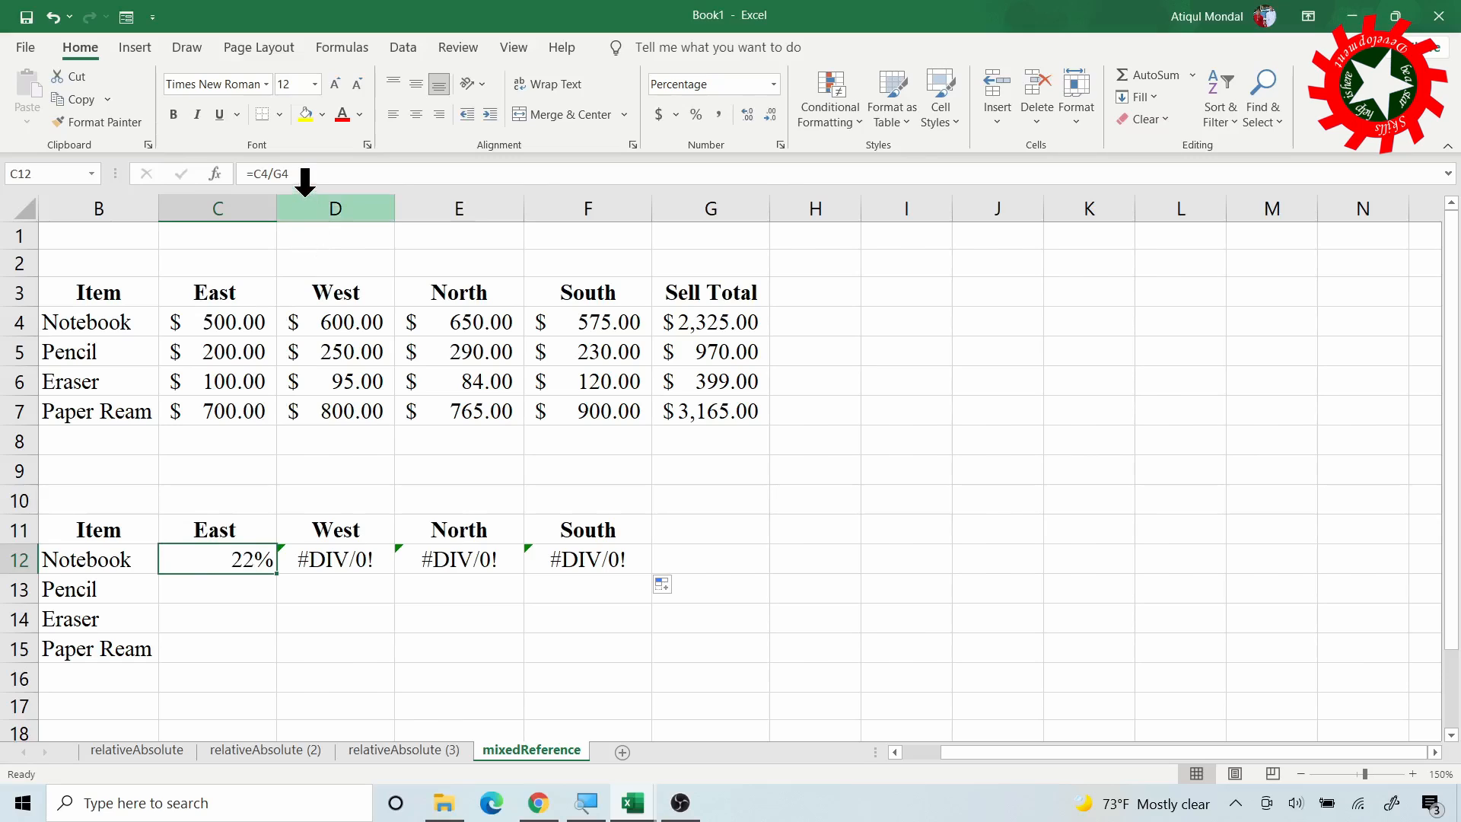
{"action": "left_click", "coordinate": [341, 555]}
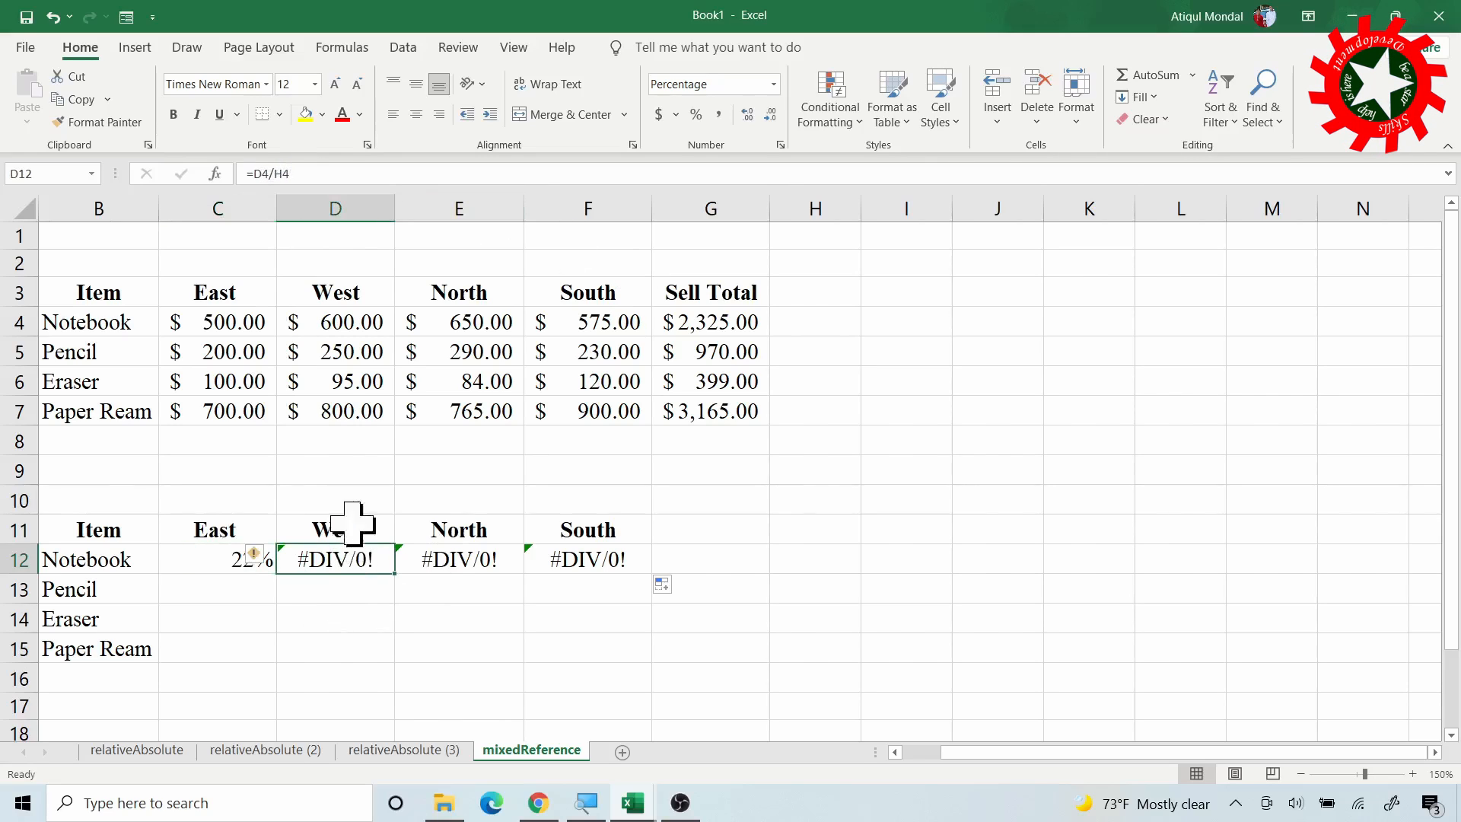
{"action": "left_click", "coordinate": [701, 328]}
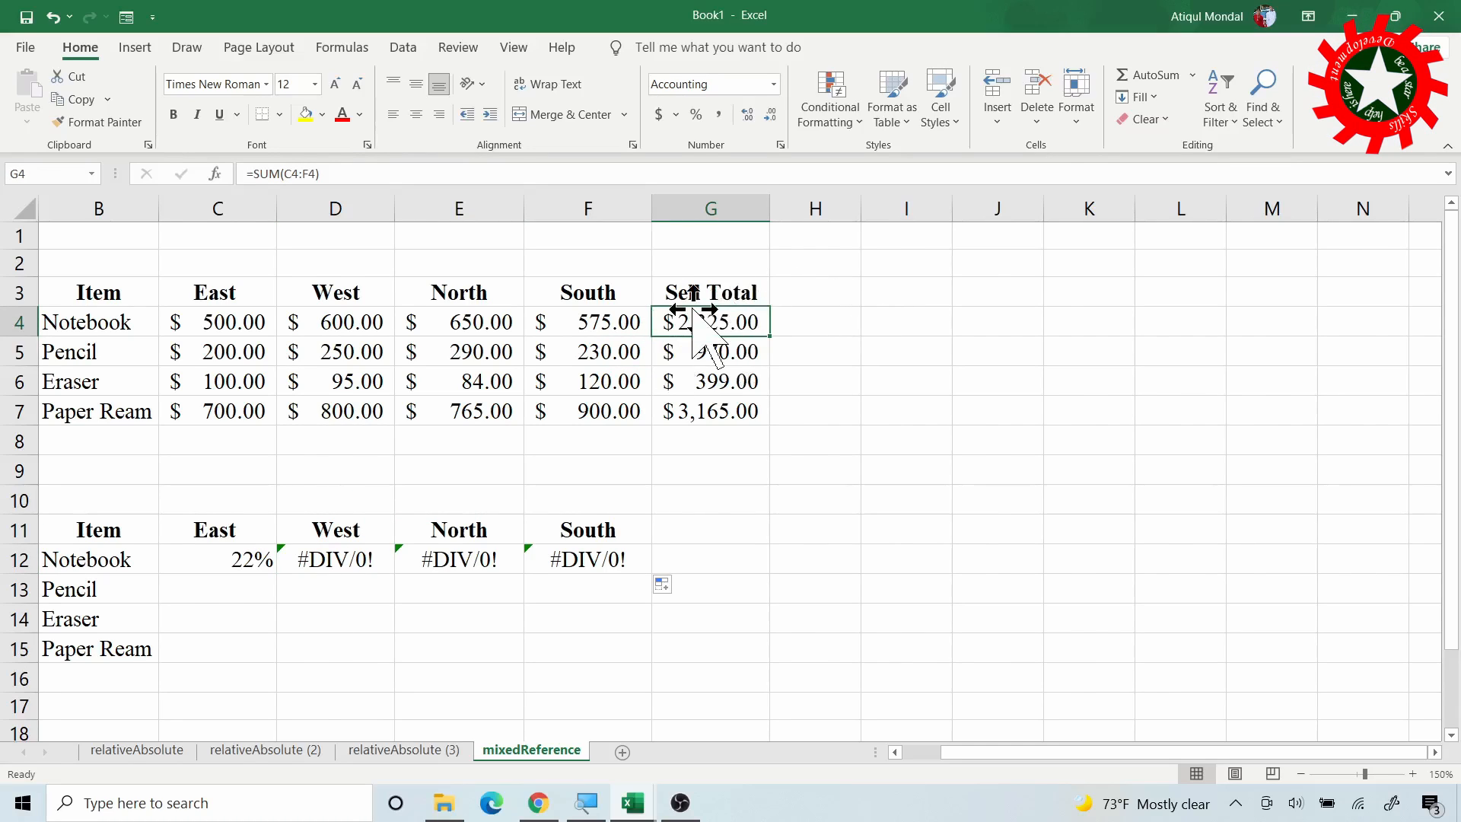
{"action": "left_click", "coordinate": [270, 571]}
Change C12 to =C4/$G$4 and copy it across to F12 (22%, 26%, 28%, 25%)
{"action": "left_click", "coordinate": [298, 180]}
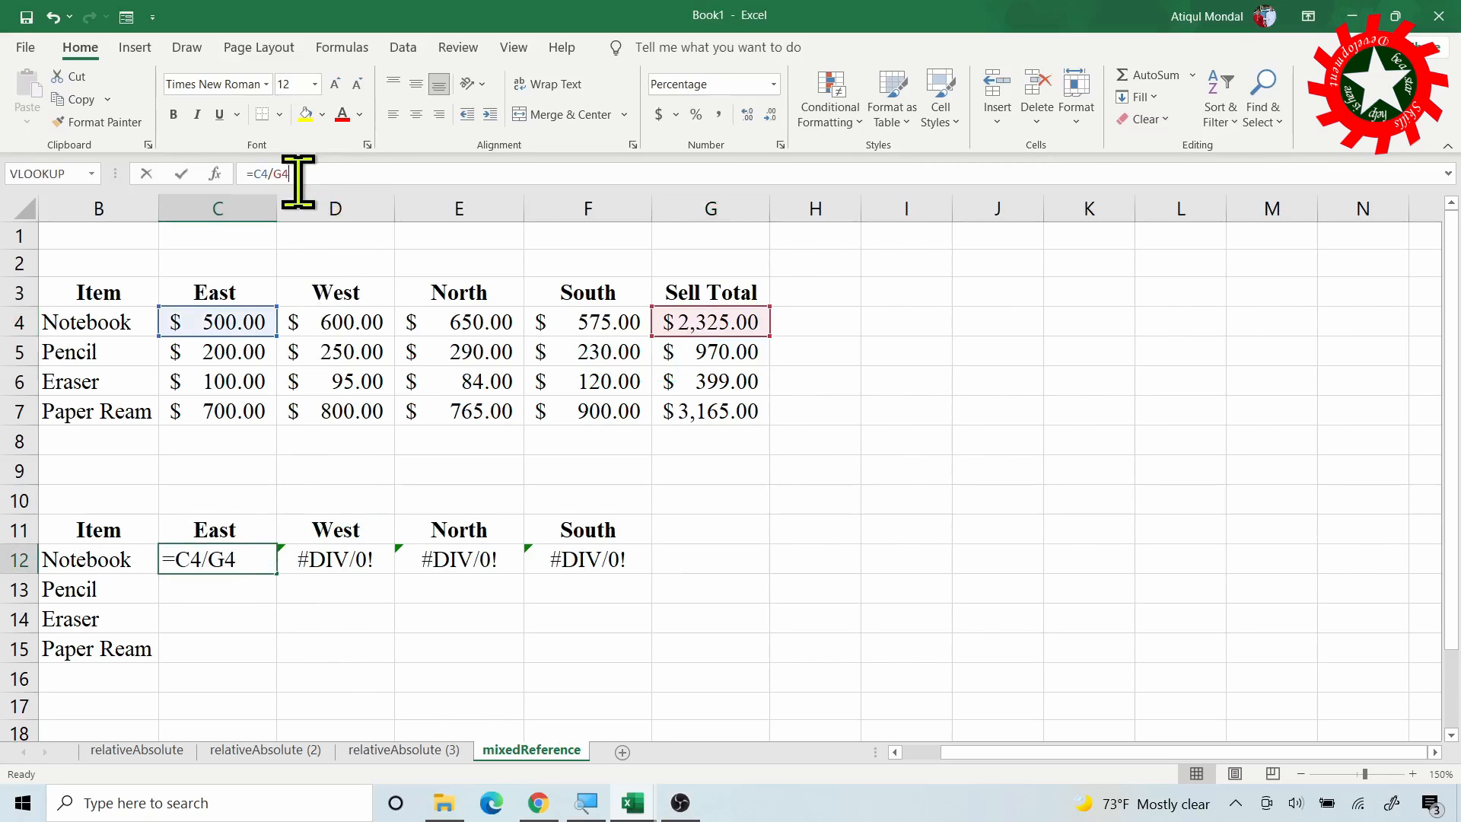
{"action": "double_click", "coordinate": [278, 180]}
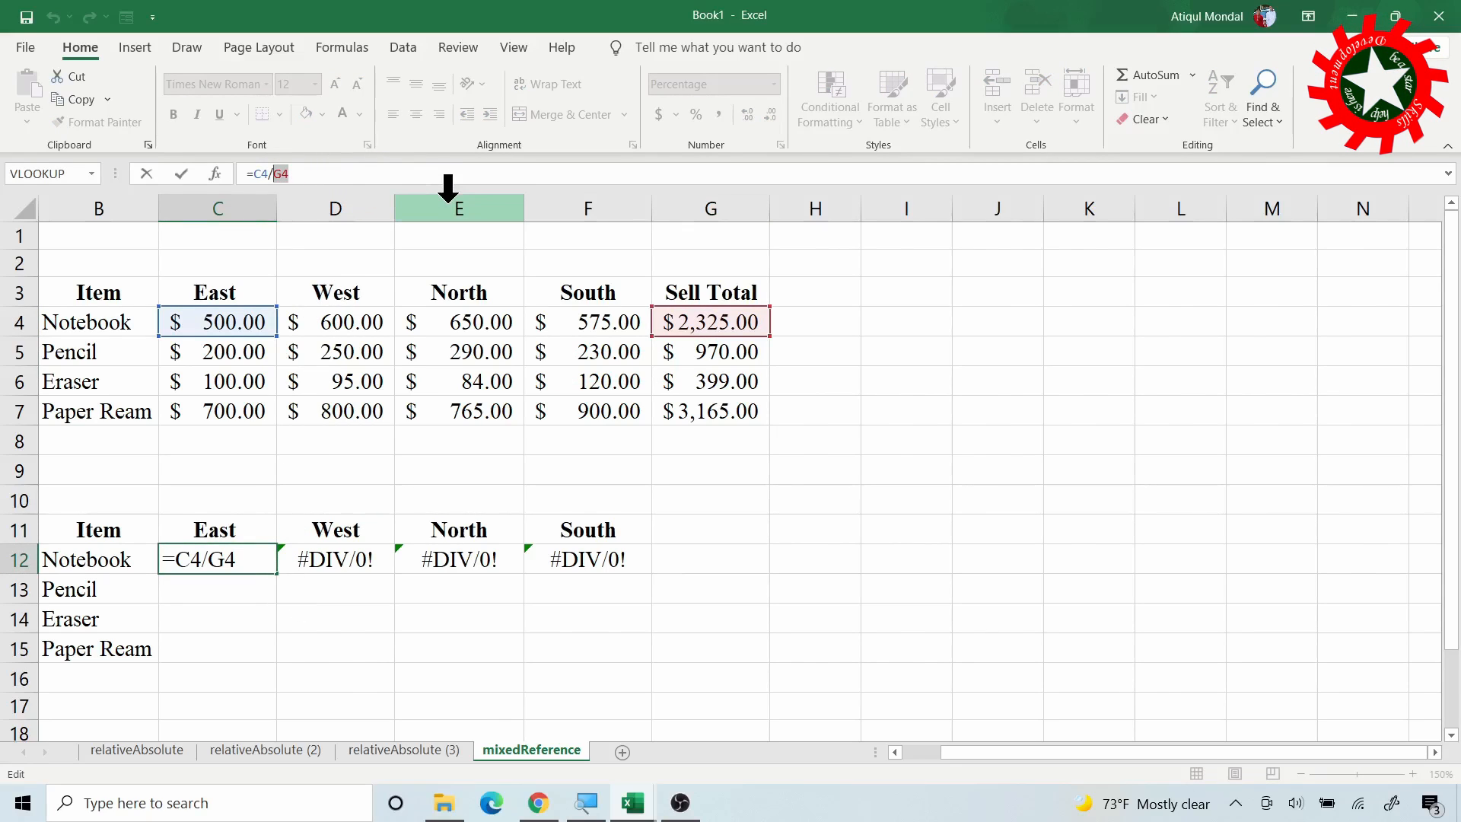
{"action": "key", "text": "F4"}
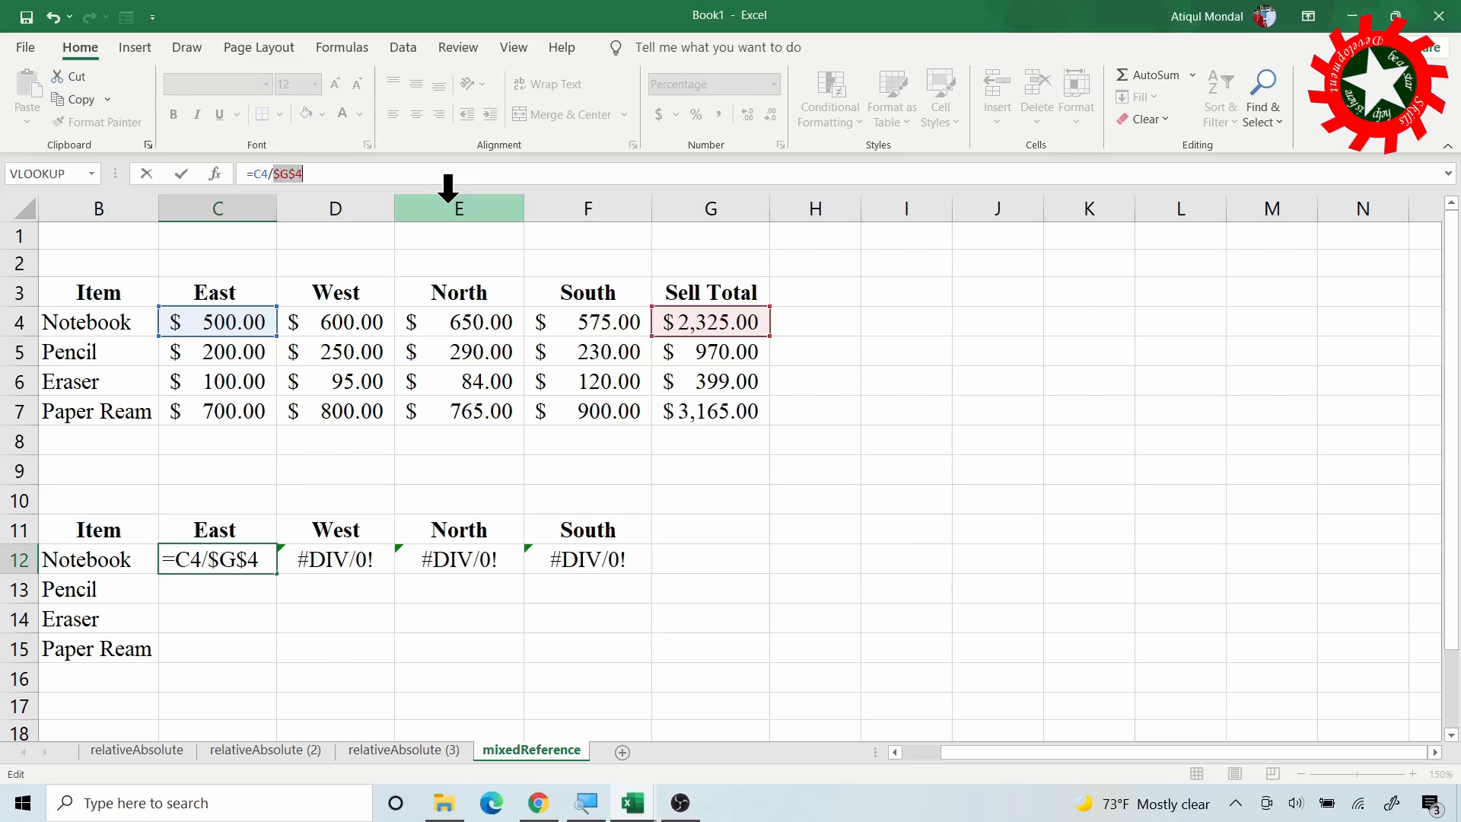
{"action": "left_click", "coordinate": [230, 586]}
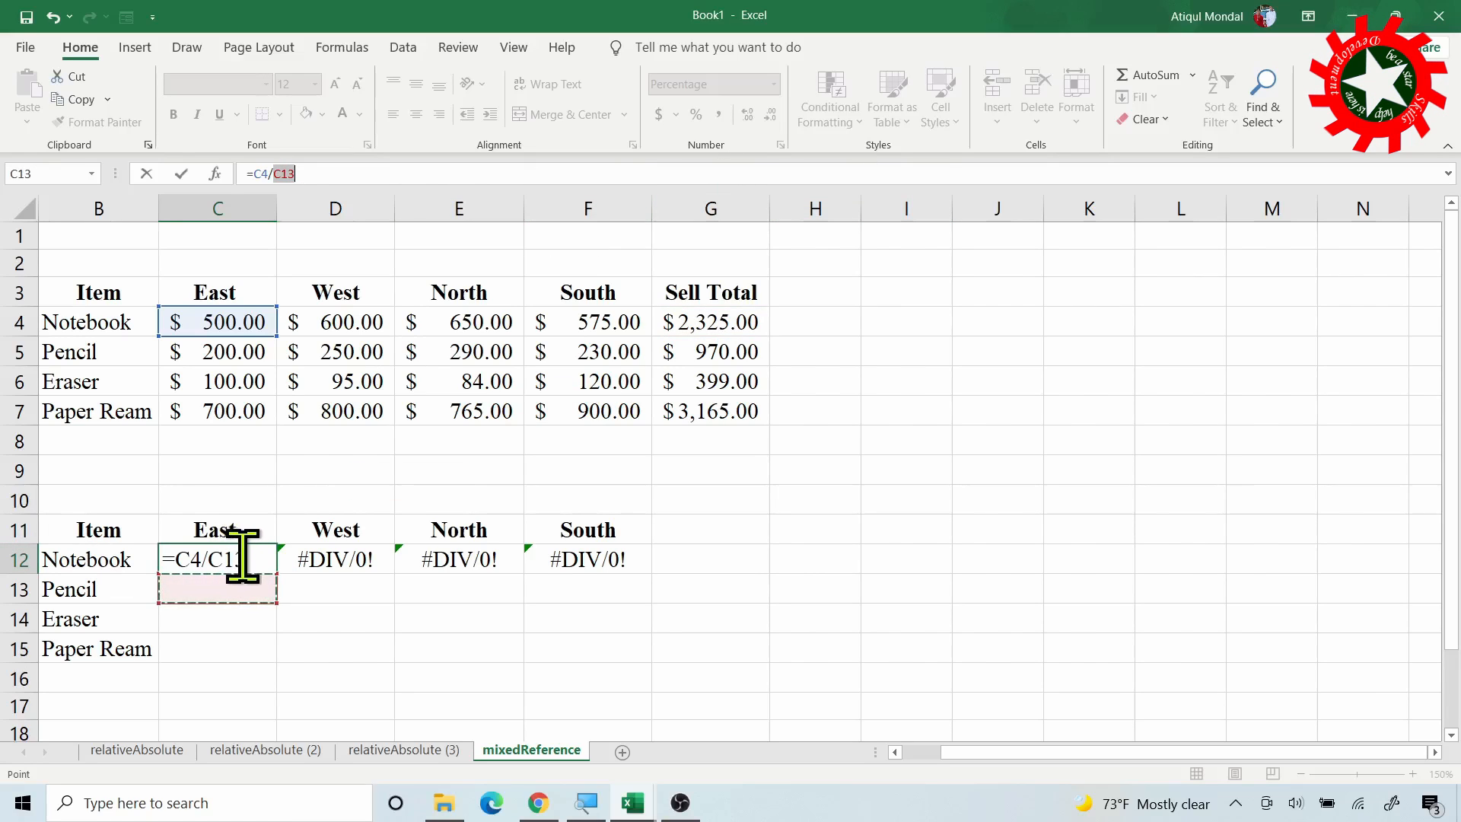
{"action": "key", "text": "Escape"}
{"action": "left_click_drag", "start_coordinate": [277, 573], "coordinate": [613, 569]}
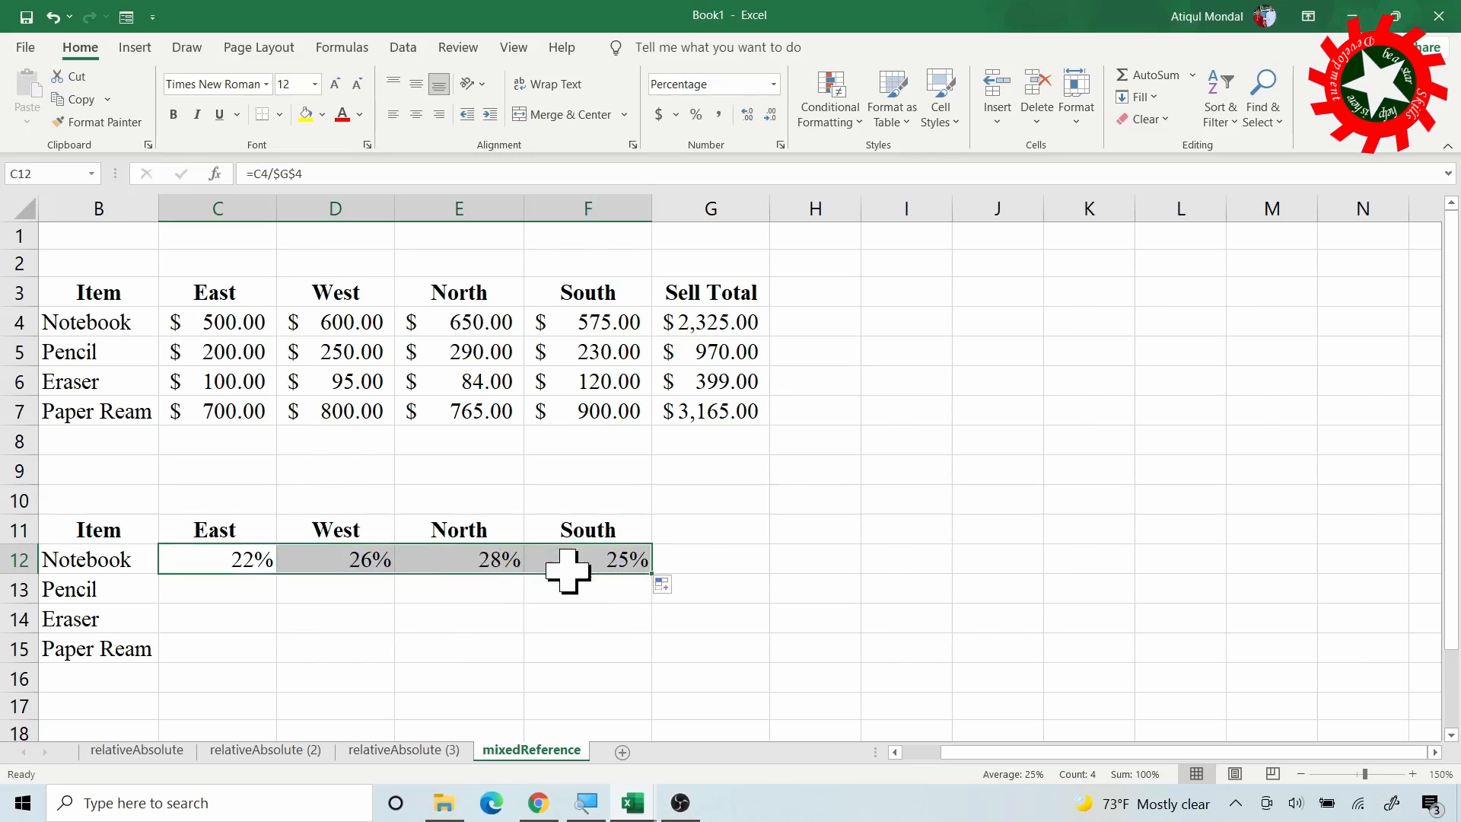
Sum Notebook's four shares in G12 to get 100%
{"action": "left_click", "coordinate": [720, 558]}
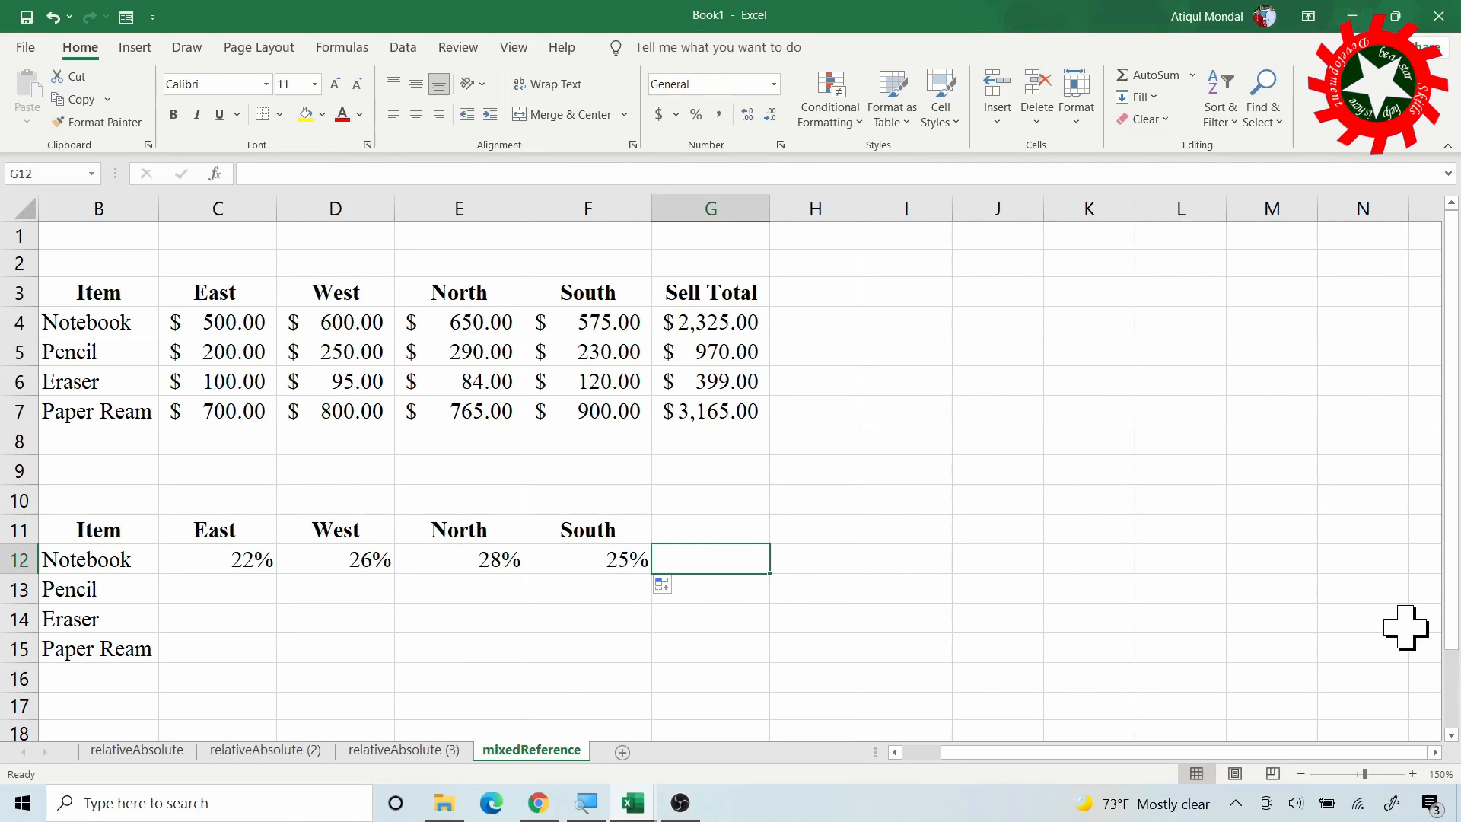
{"action": "key", "text": "alt+equal"}
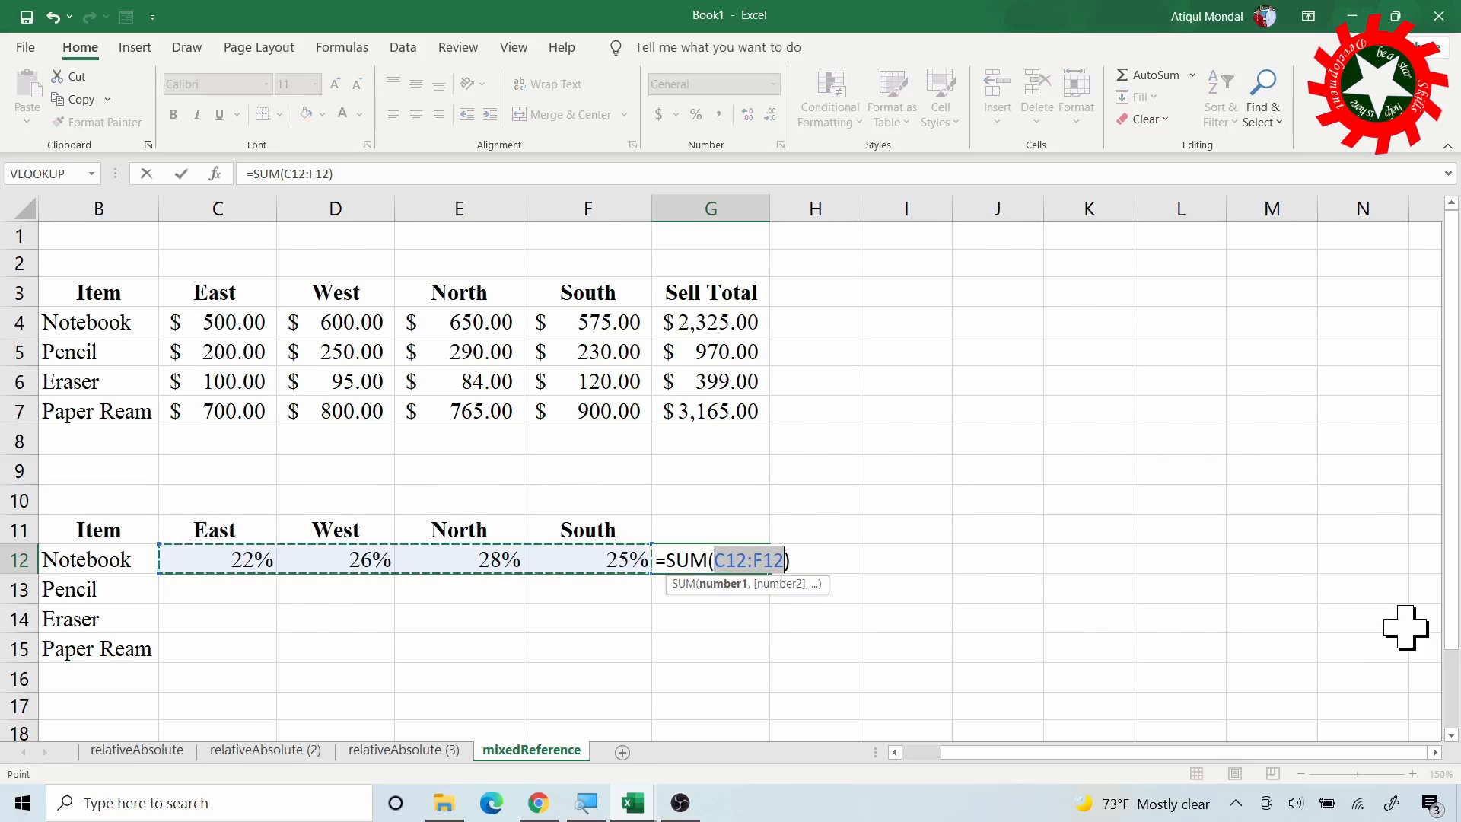
{"action": "key", "text": "Return"}
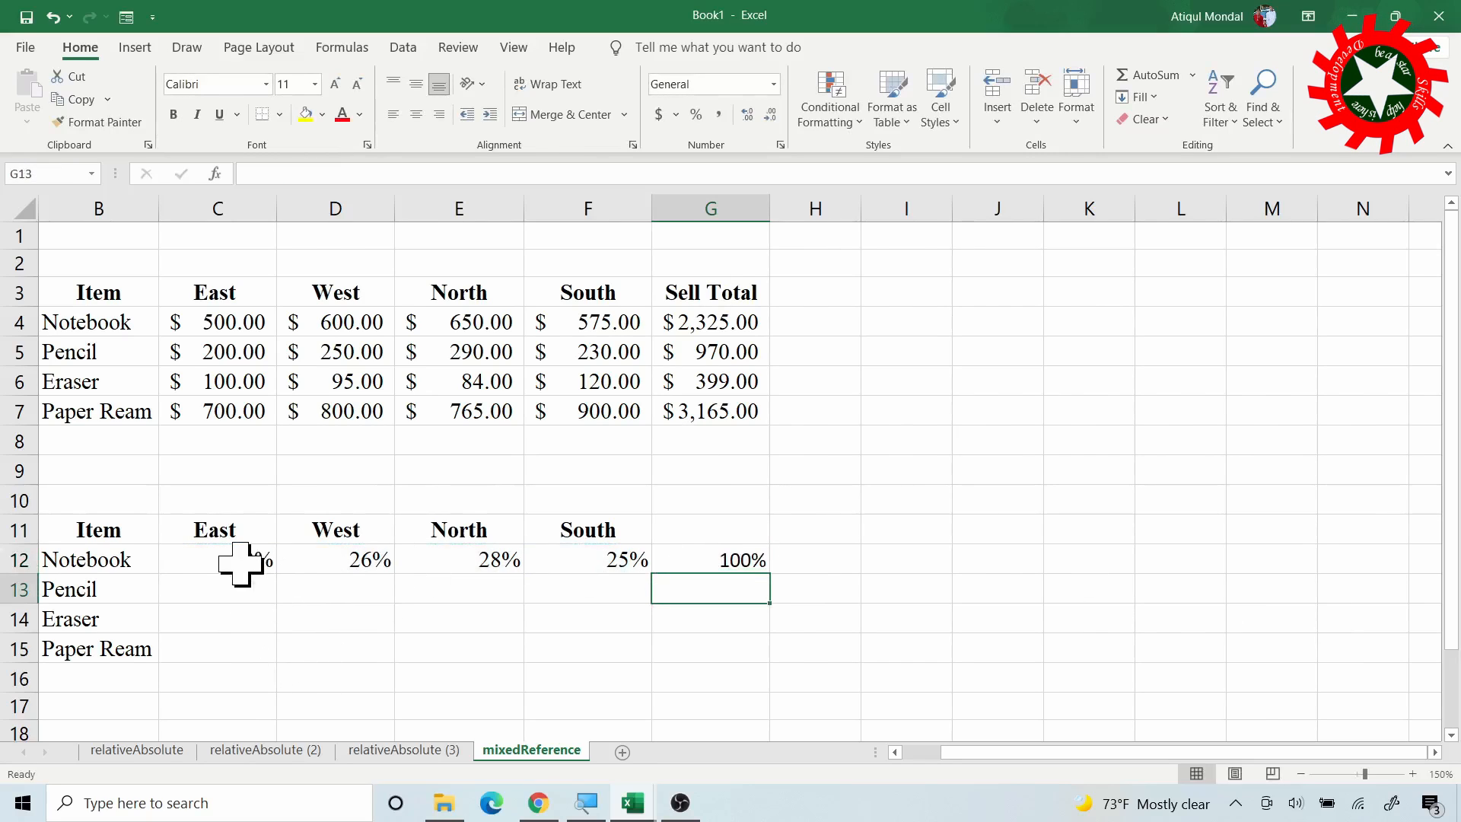
Fill Notebook's C12:F12 shares and G12 total down to Paper Ream, revealing F13's =F5/$G$4 error
{"action": "left_click_drag", "start_coordinate": [253, 559], "coordinate": [656, 656]}
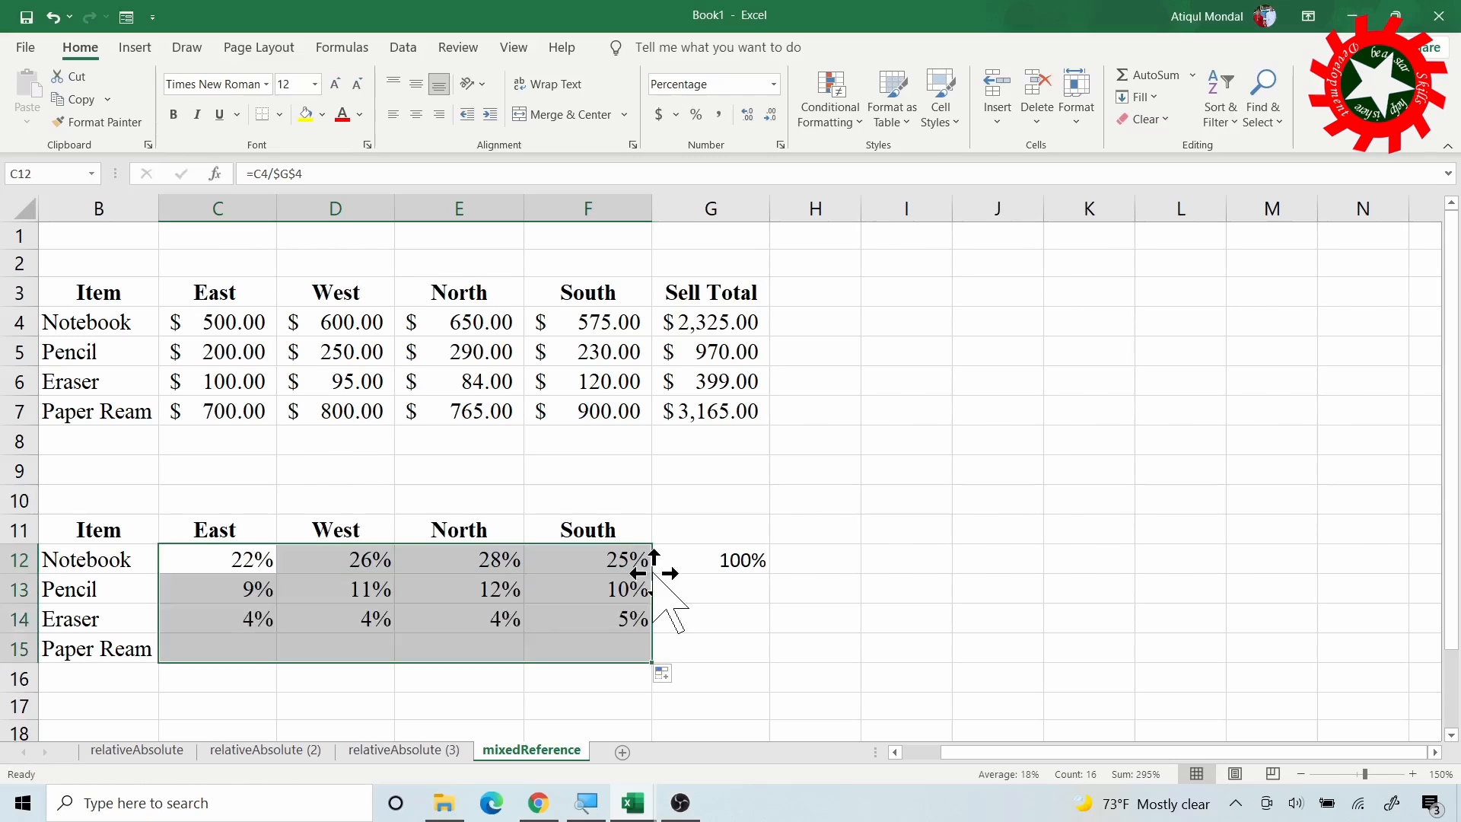
{"action": "left_click", "coordinate": [737, 567]}
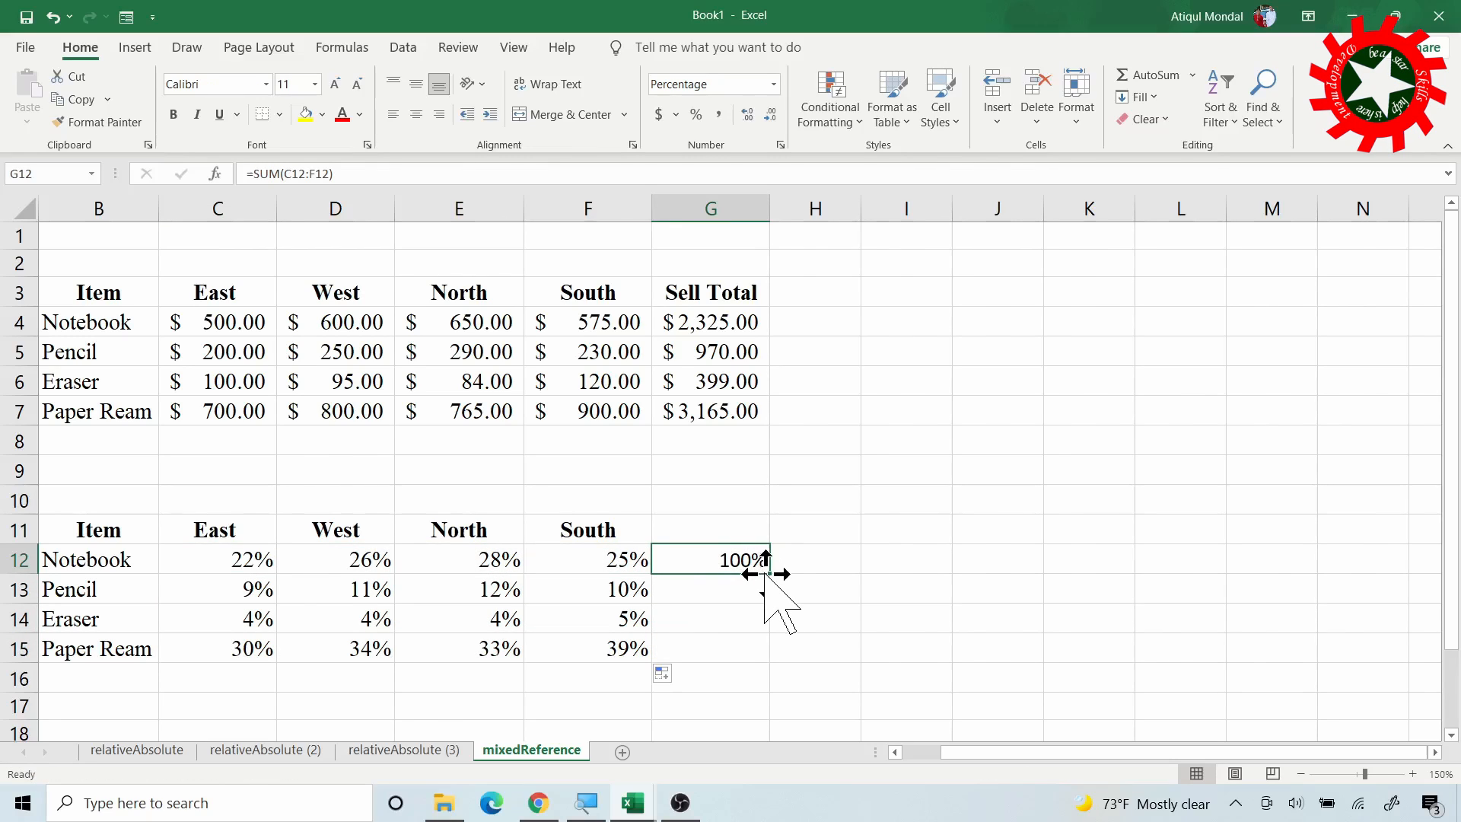
{"action": "left_click_drag", "start_coordinate": [772, 575], "coordinate": [762, 653]}
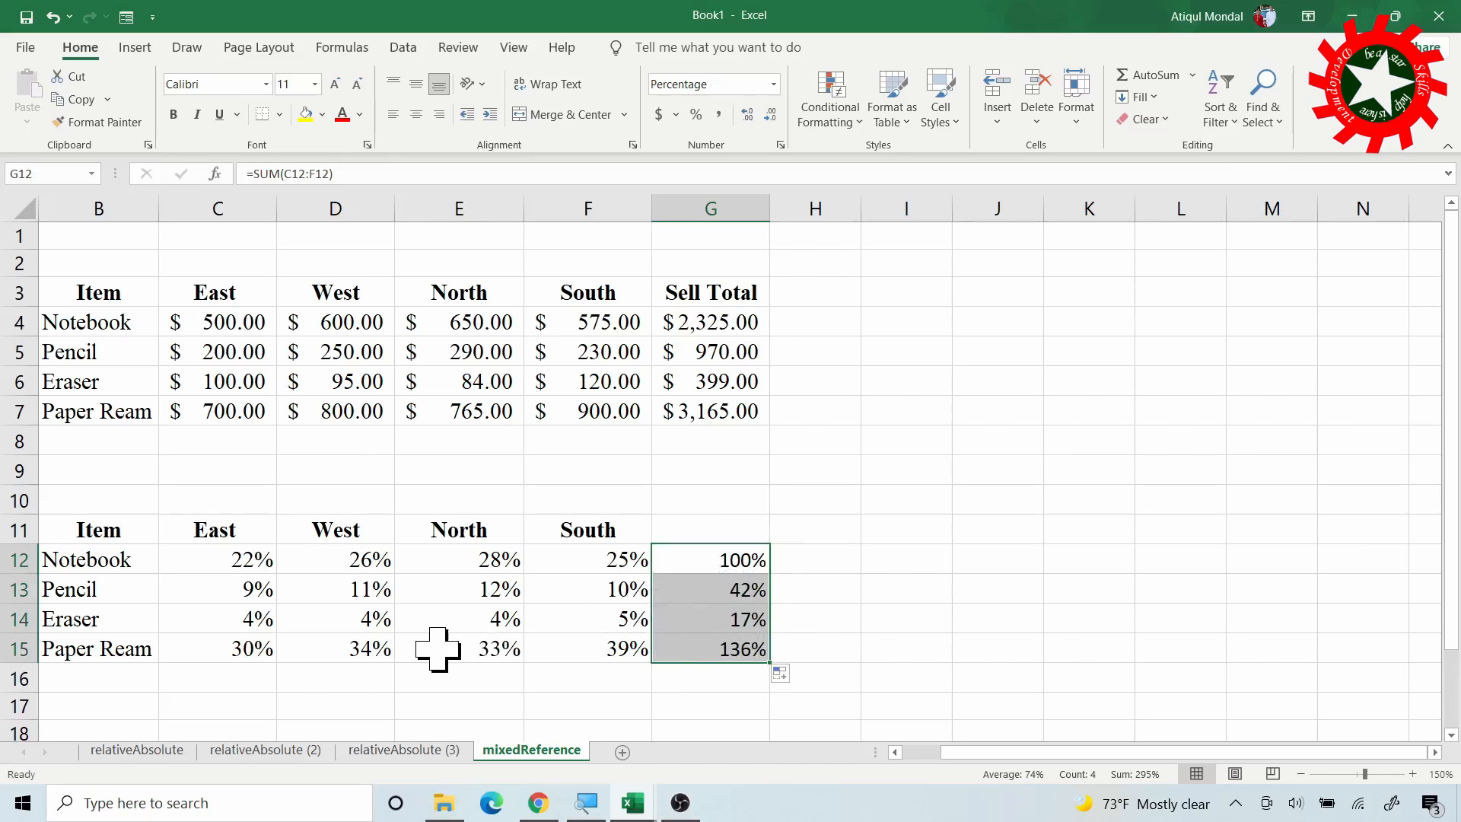
{"action": "left_click", "coordinate": [625, 590]}
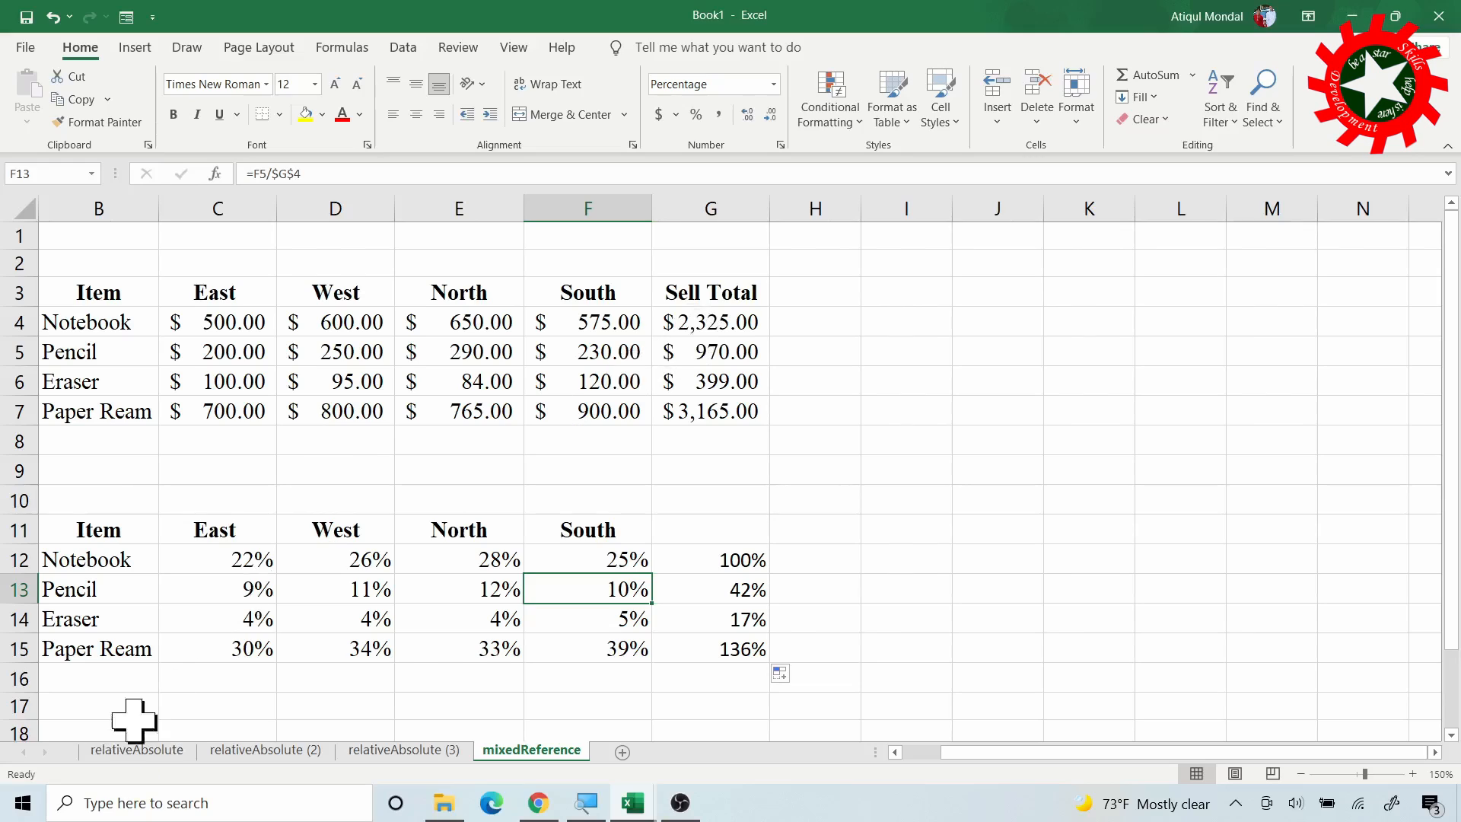
Edit C12's share formula from =C4/$G$4 to the mixed reference =C4/$G4
{"action": "left_click", "coordinate": [252, 558]}
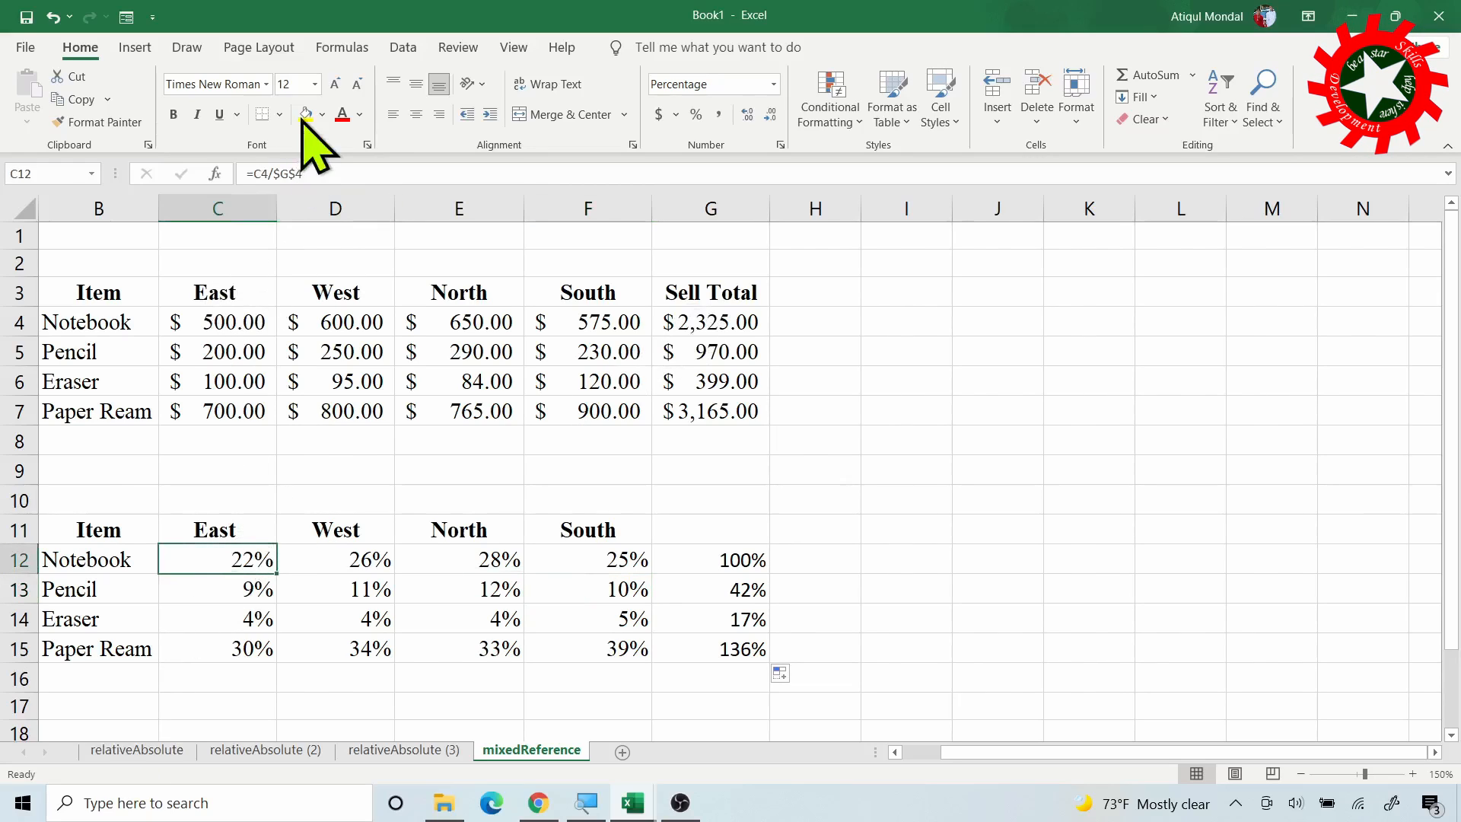
{"action": "left_click", "coordinate": [302, 174]}
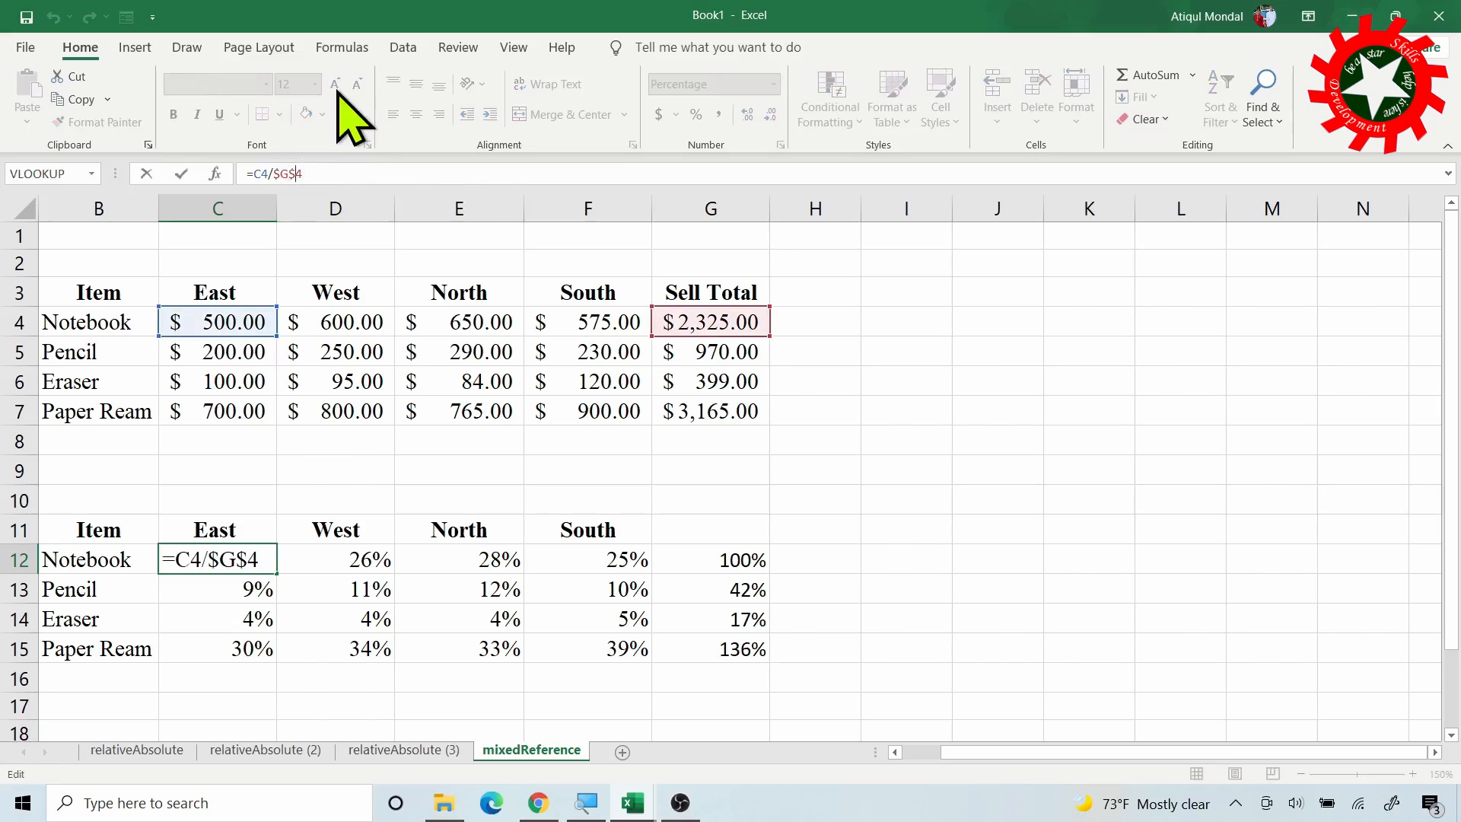
{"action": "key", "text": "BackSpace"}
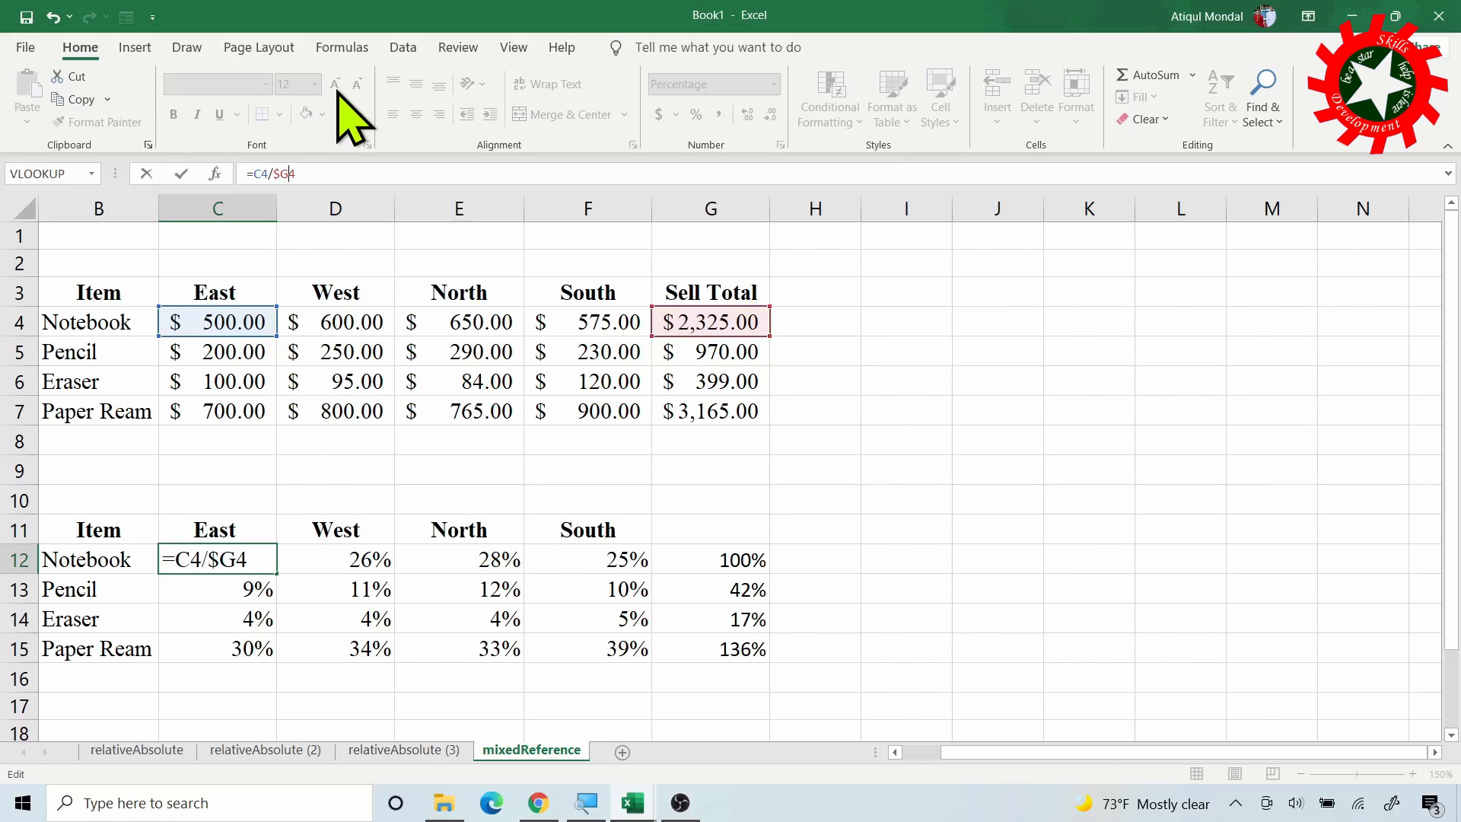
{"action": "key", "text": "Return"}
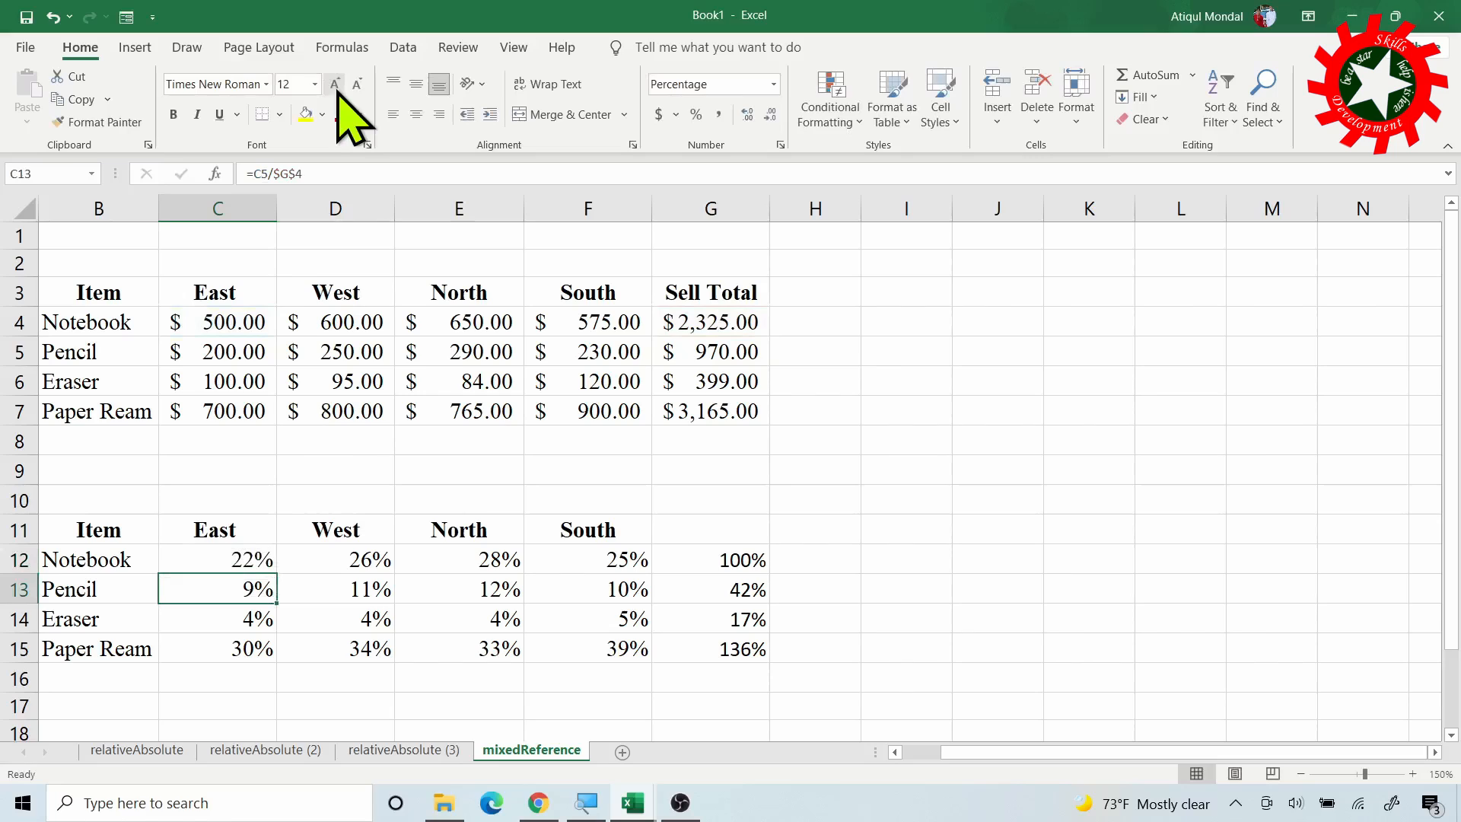
{"action": "left_click", "coordinate": [232, 560]}
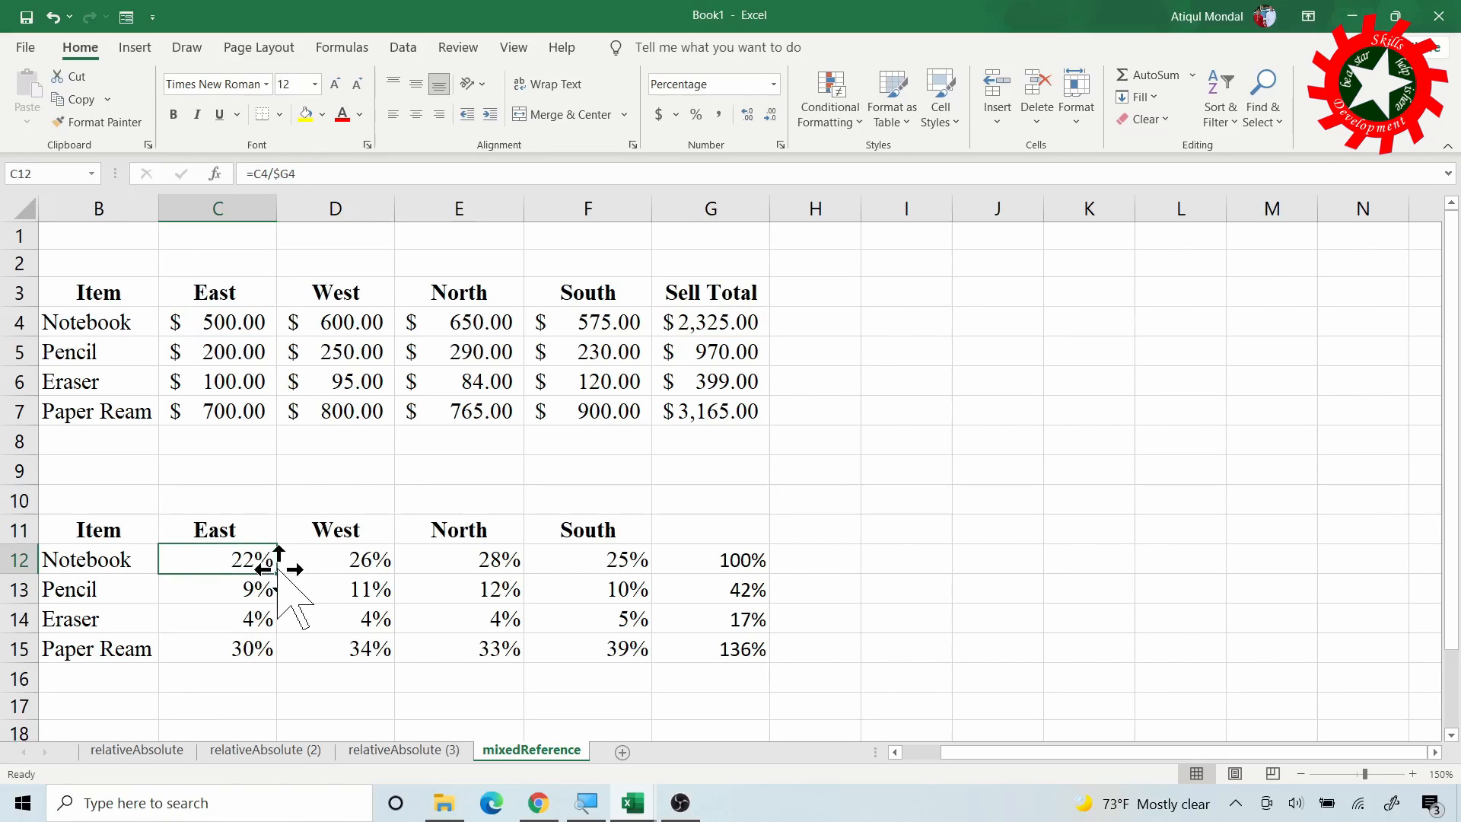
Fill =C4/$G4 across to F12 and down to row 15 so each item totals 100%
{"action": "left_click_drag", "start_coordinate": [280, 575], "coordinate": [660, 564]}
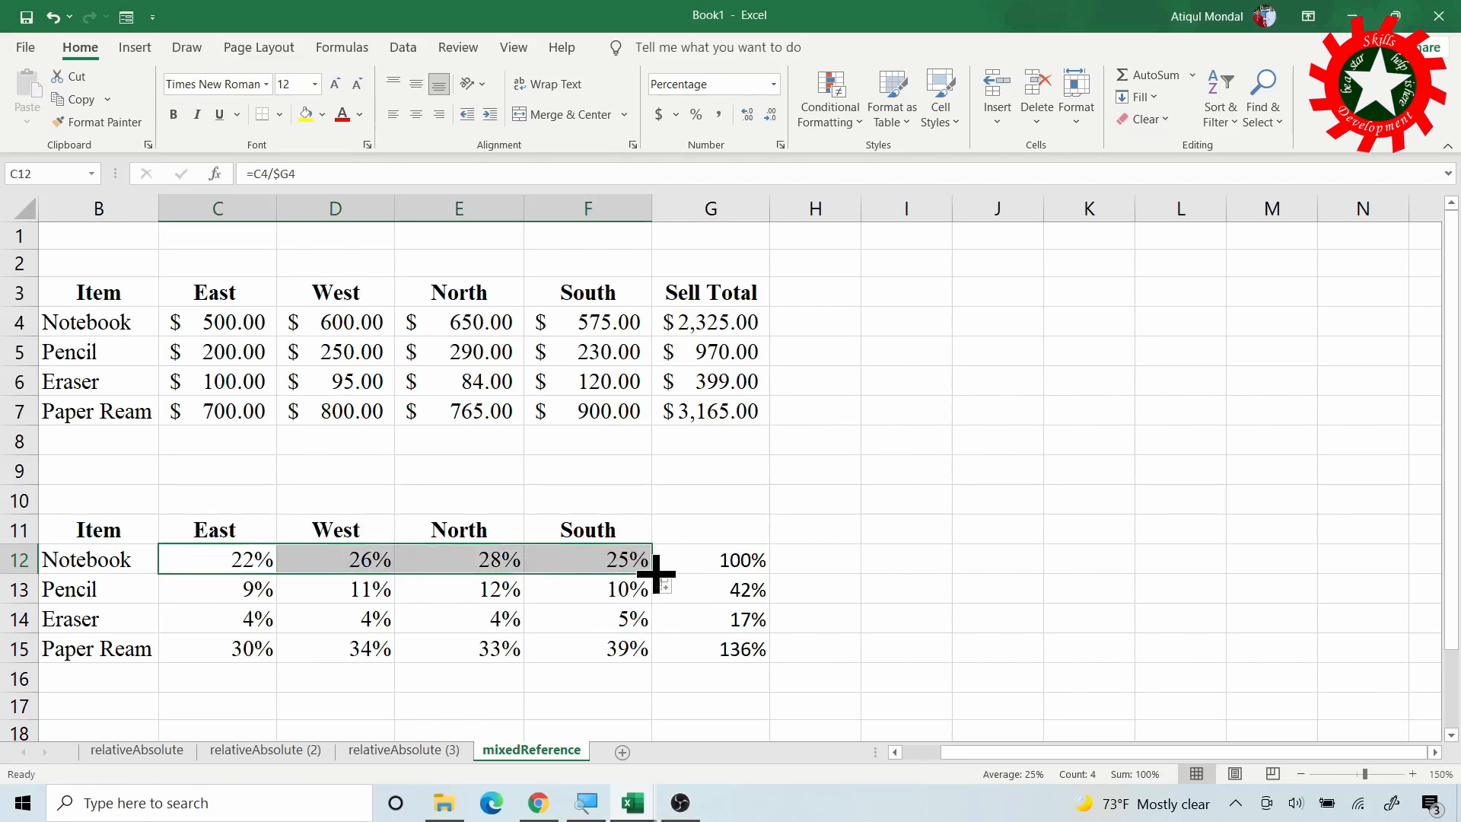
{"action": "double_click", "coordinate": [653, 574]}
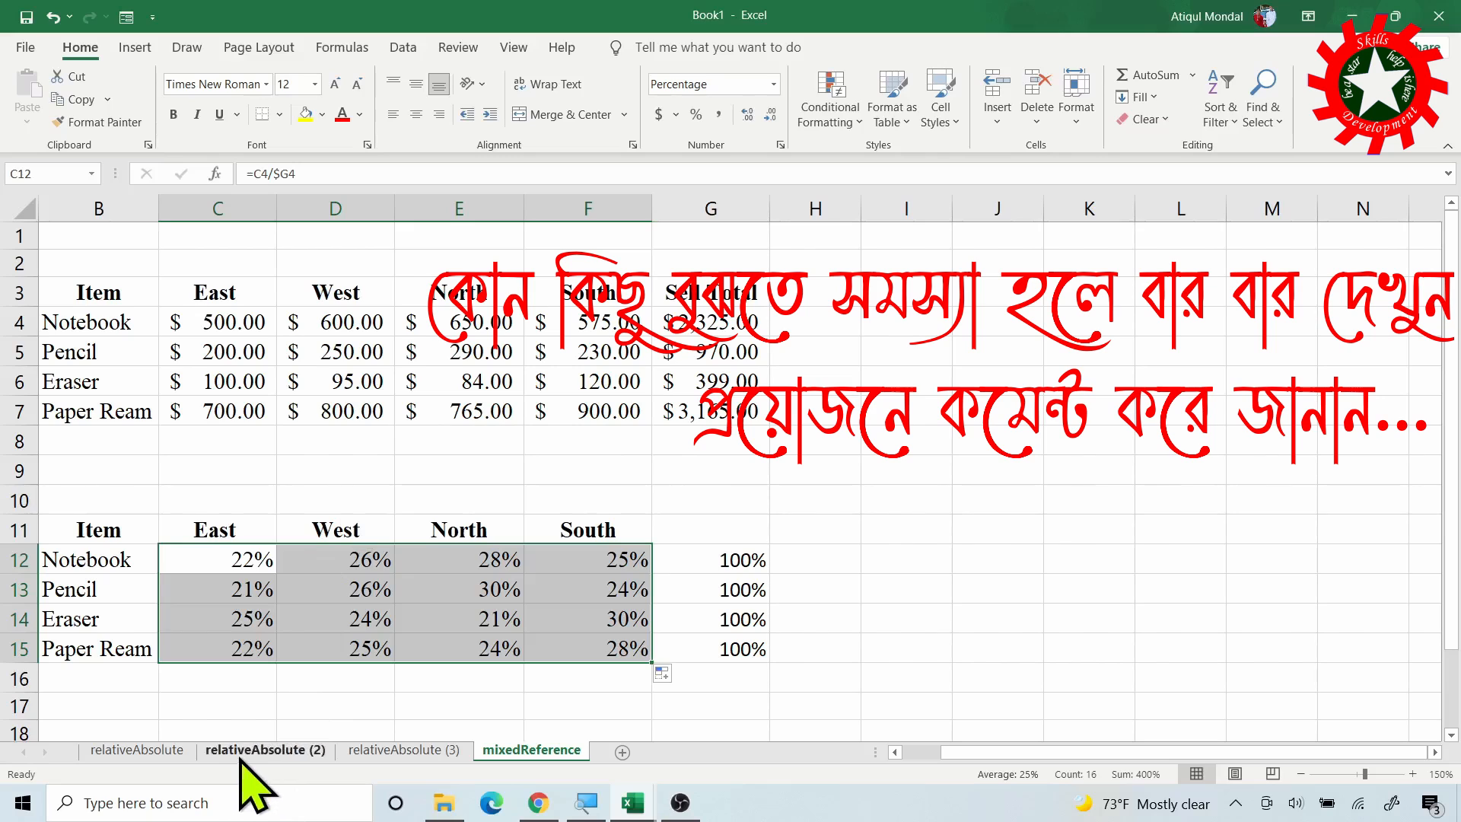
{"action": "left_click", "coordinate": [260, 751]}
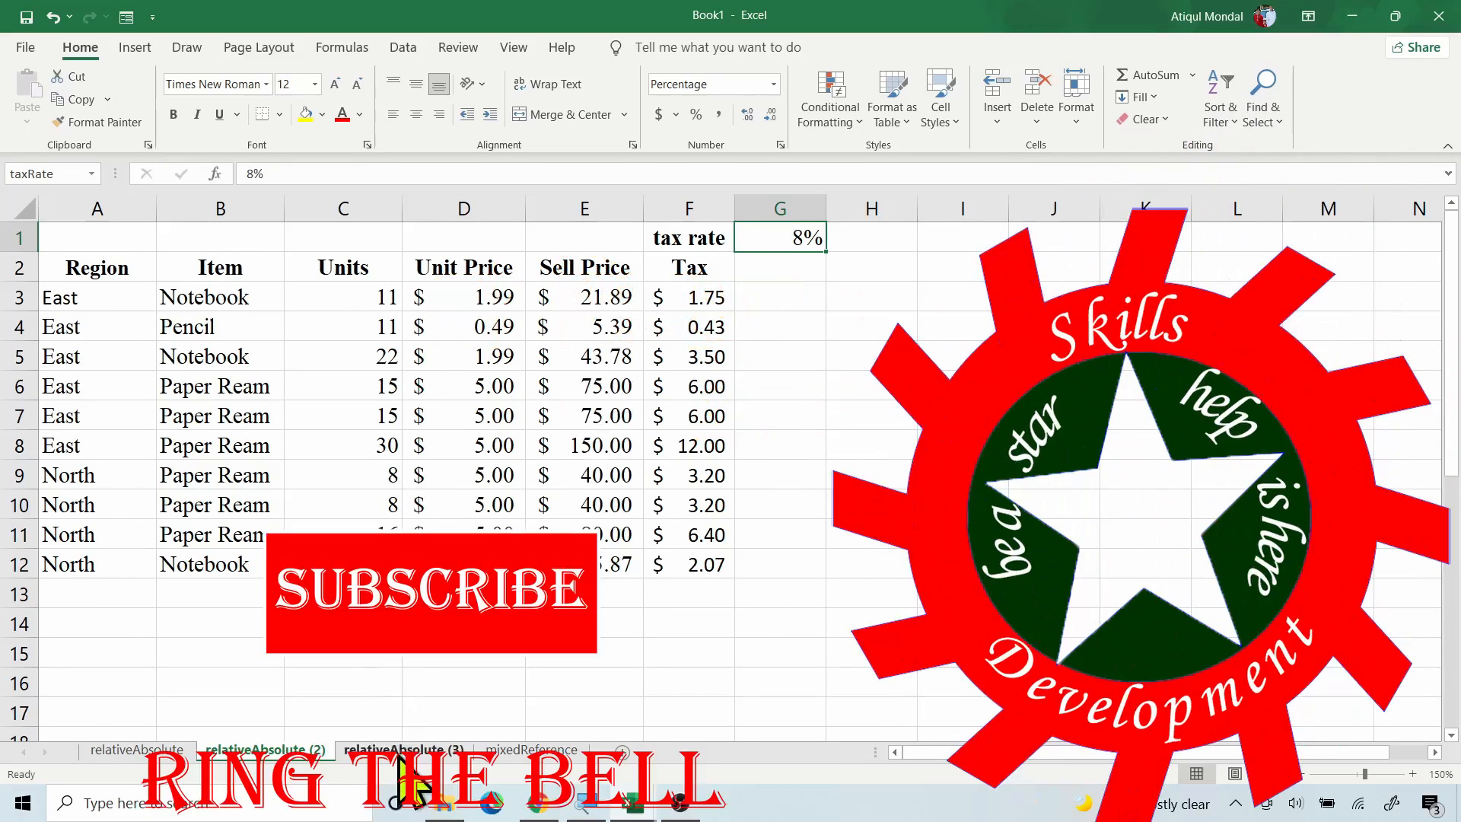
{"action": "left_click", "coordinate": [519, 753]}
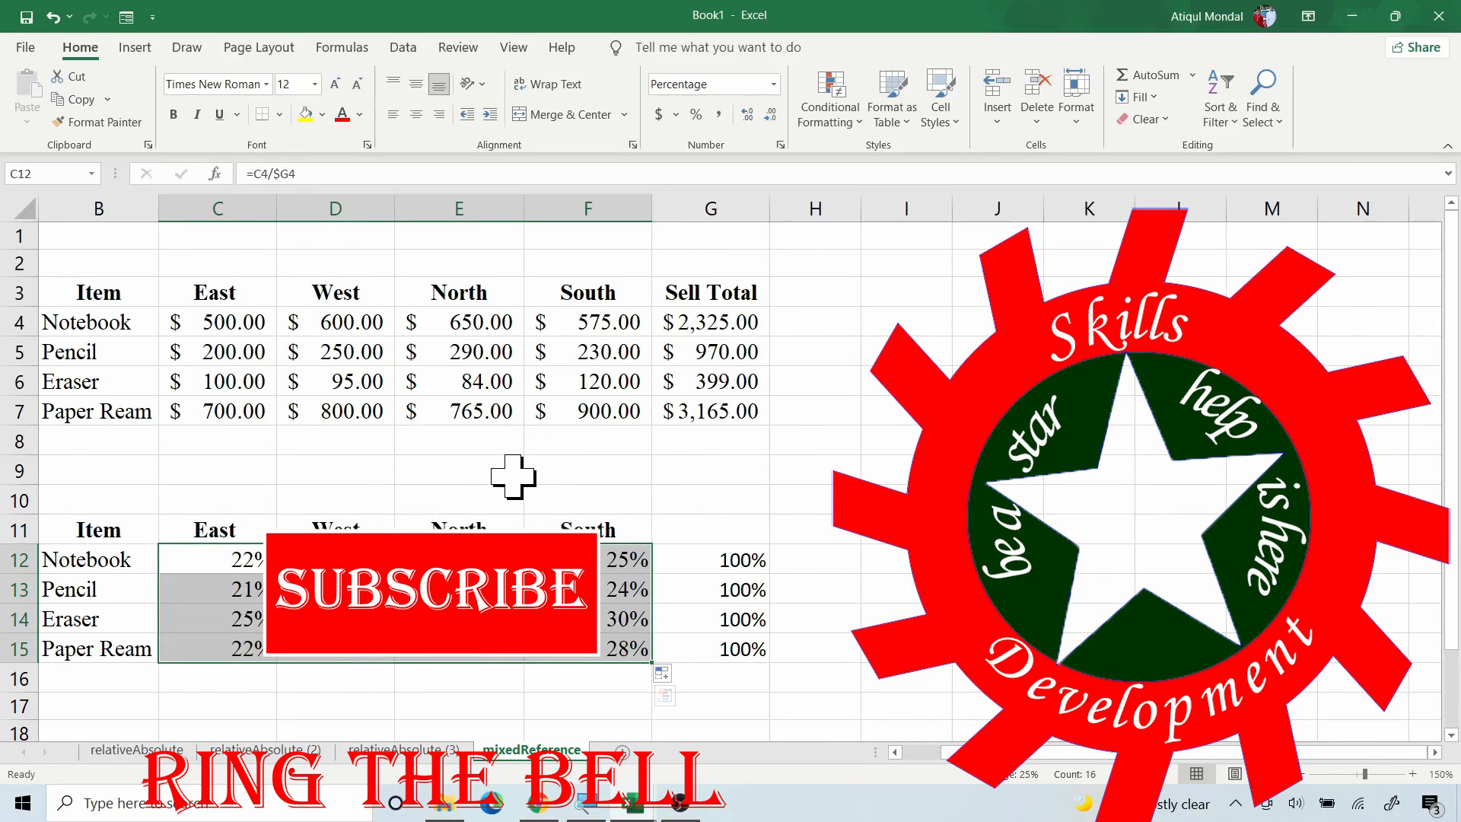